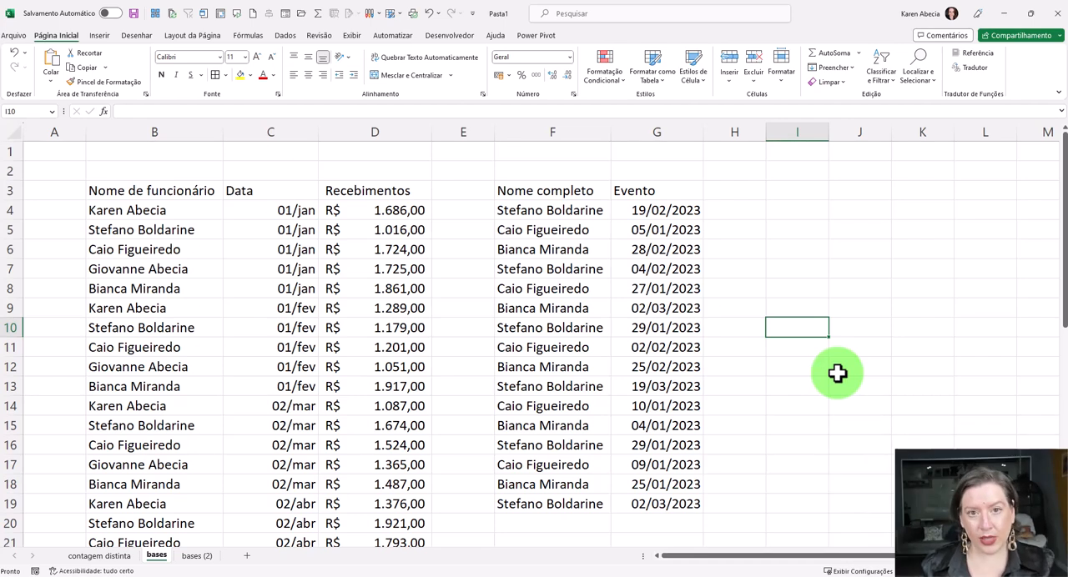
# - Examine the employee receipts table from B3 across its name, date and receipts columns
pyautogui.click(307, 307)
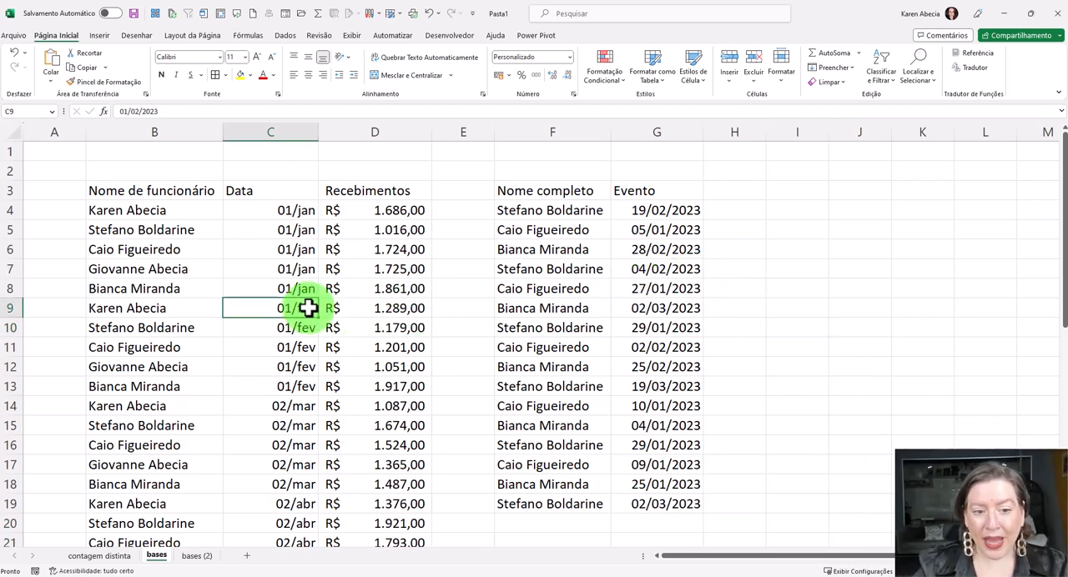
pyautogui.moveTo(193, 193); pyautogui.dragTo(350, 458)
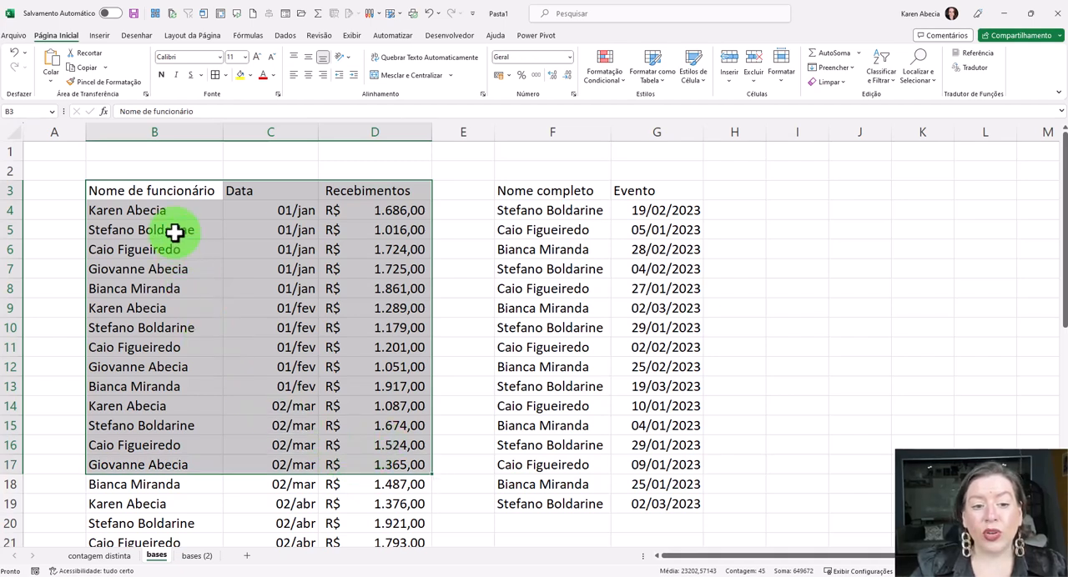
pyautogui.moveTo(180, 193); pyautogui.dragTo(243, 464)
pyautogui.moveTo(357, 191); pyautogui.dragTo(349, 468)
pyautogui.click(347, 445)
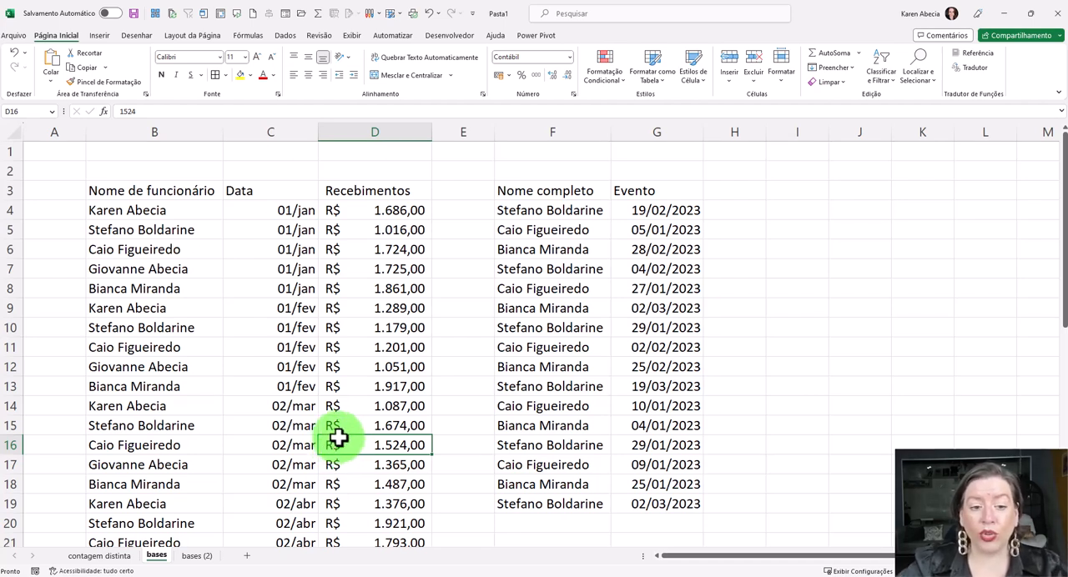
pyautogui.click(159, 251)
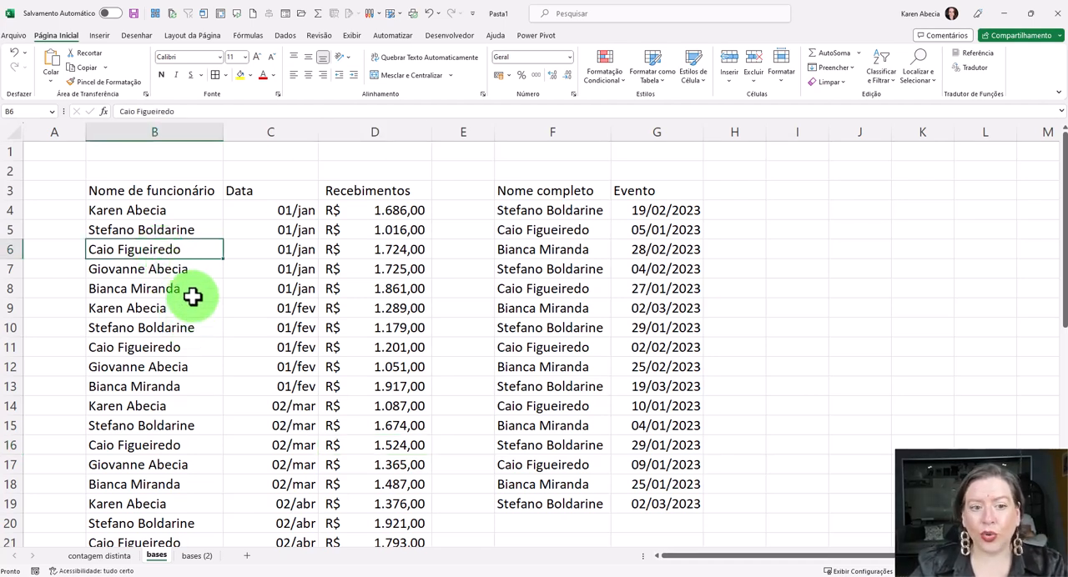
pyautogui.moveTo(193, 191); pyautogui.dragTo(167, 373)
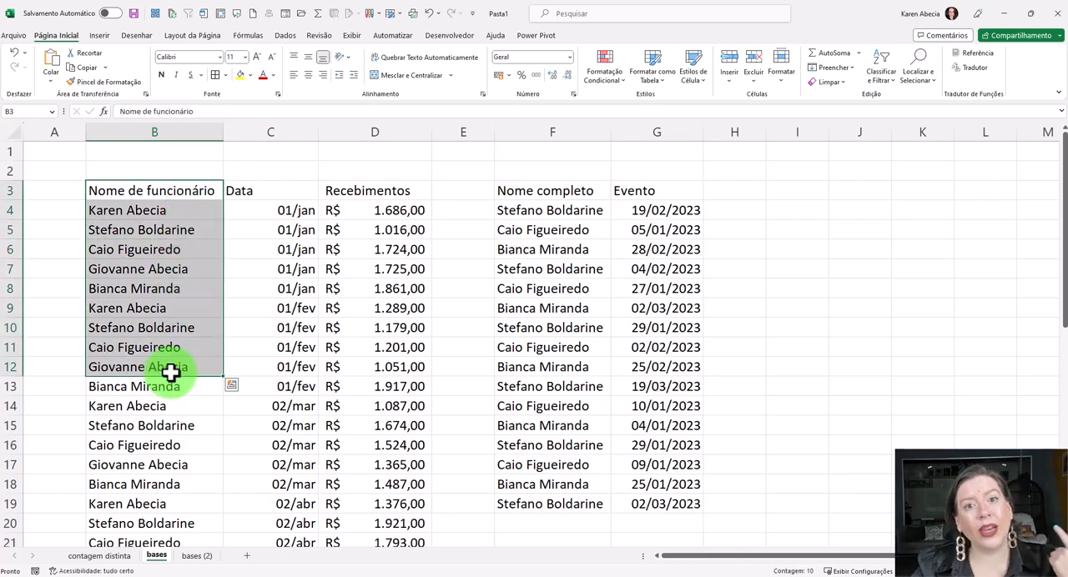
pyautogui.moveTo(194, 192); pyautogui.dragTo(360, 442)
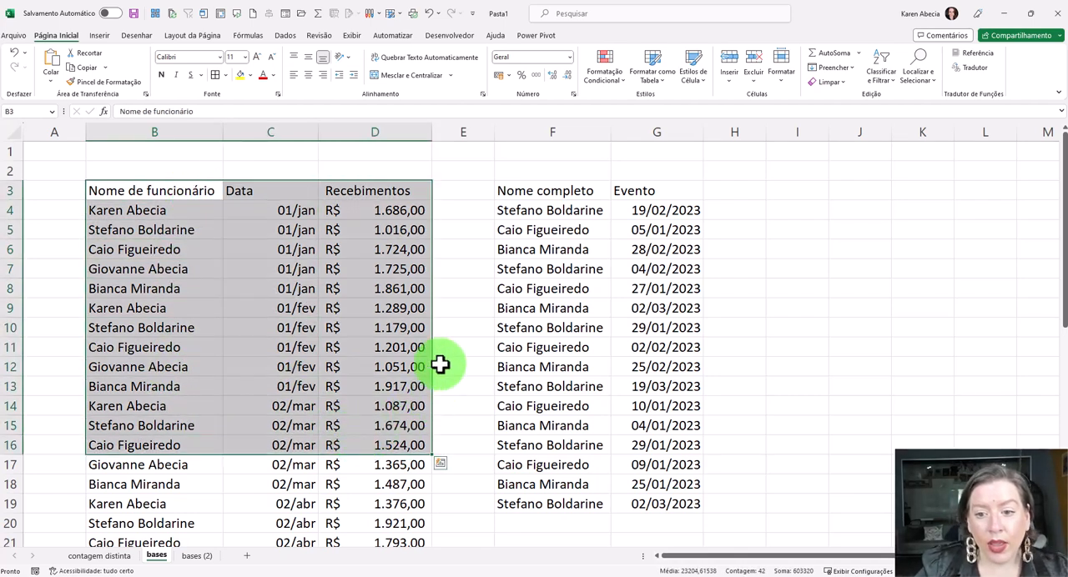
# - Examine the events table in F3:G19 against the receipts table and the free area starting at I3
pyautogui.moveTo(546, 195); pyautogui.dragTo(636, 495)
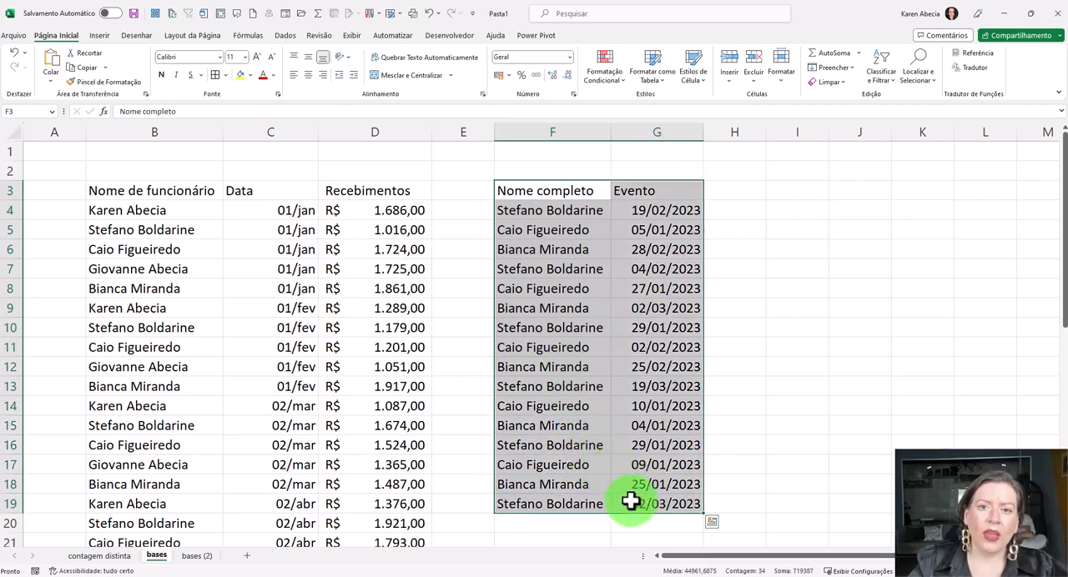
pyautogui.click(585, 329)
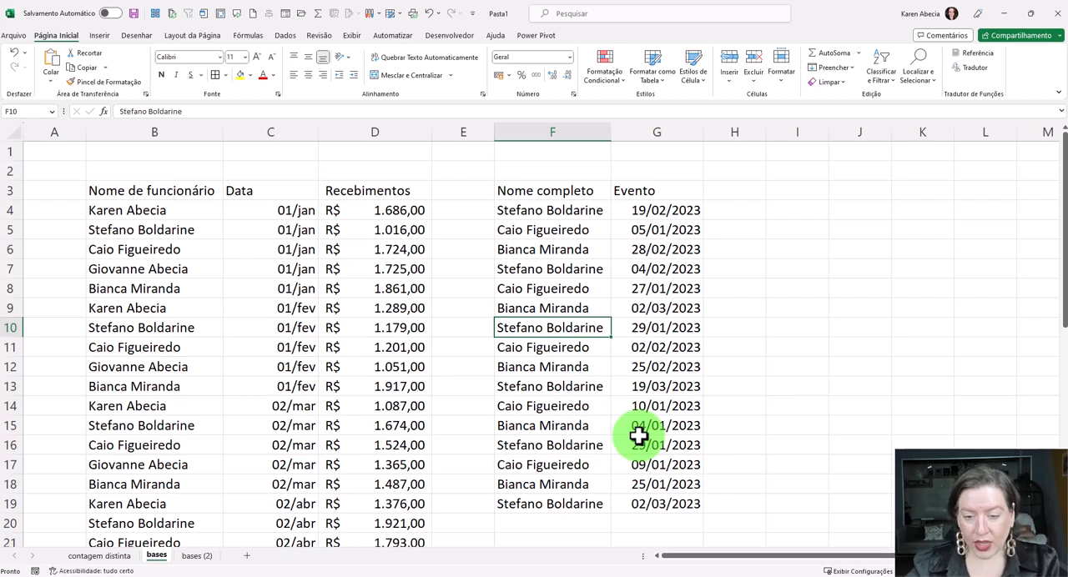
pyautogui.click(209, 354)
pyautogui.click(537, 341)
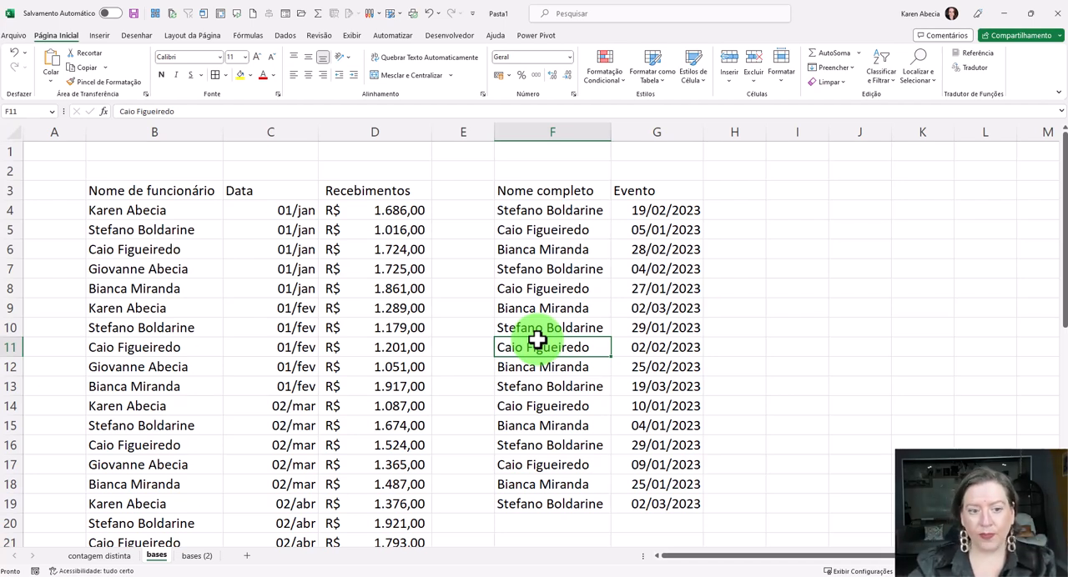
pyautogui.click(204, 292)
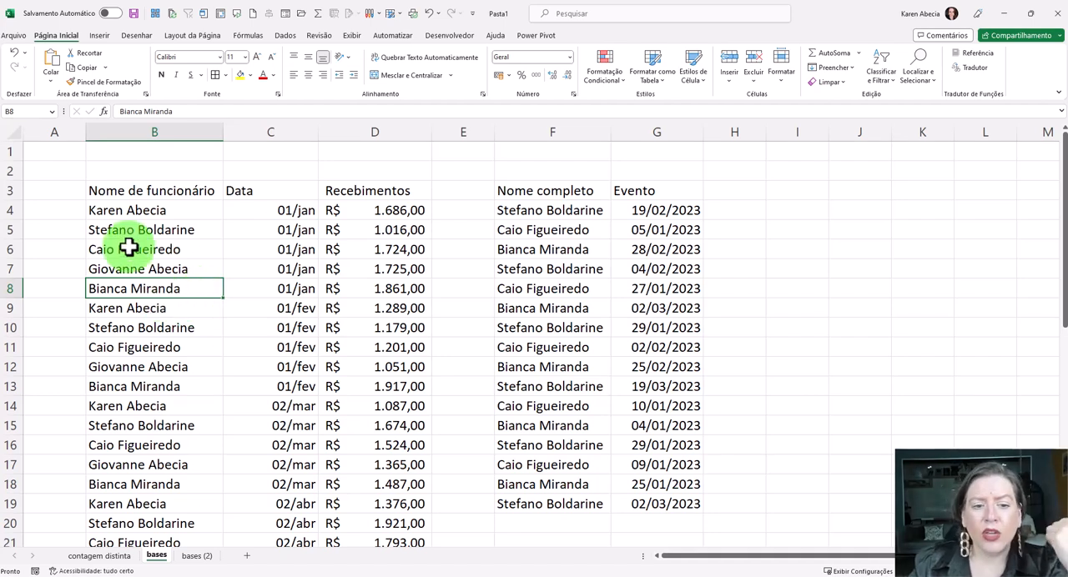
pyautogui.moveTo(157, 196); pyautogui.dragTo(350, 360)
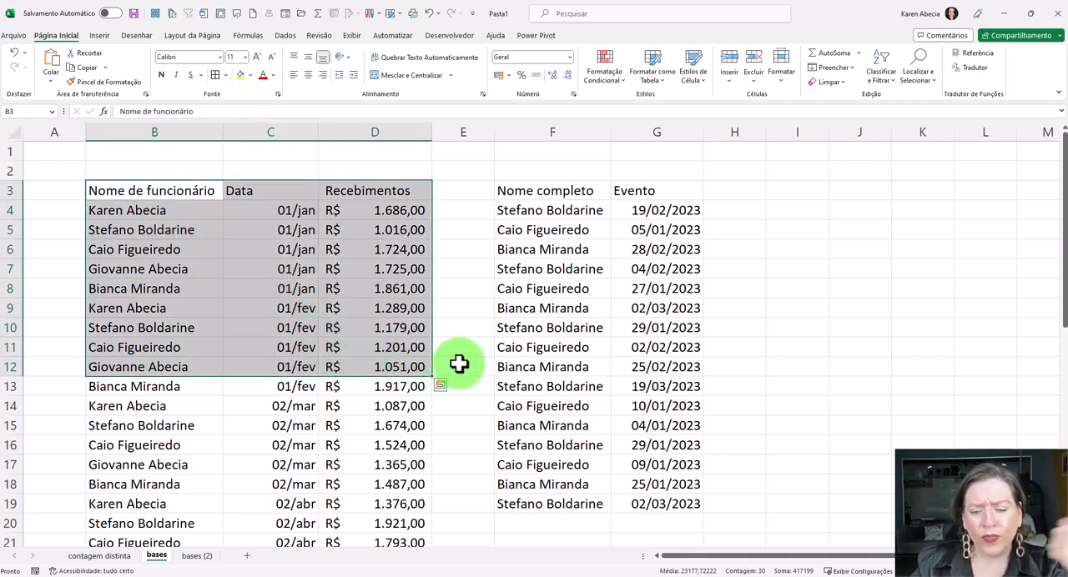
pyautogui.moveTo(534, 190); pyautogui.dragTo(630, 401)
pyautogui.moveTo(785, 191); pyautogui.dragTo(900, 481)
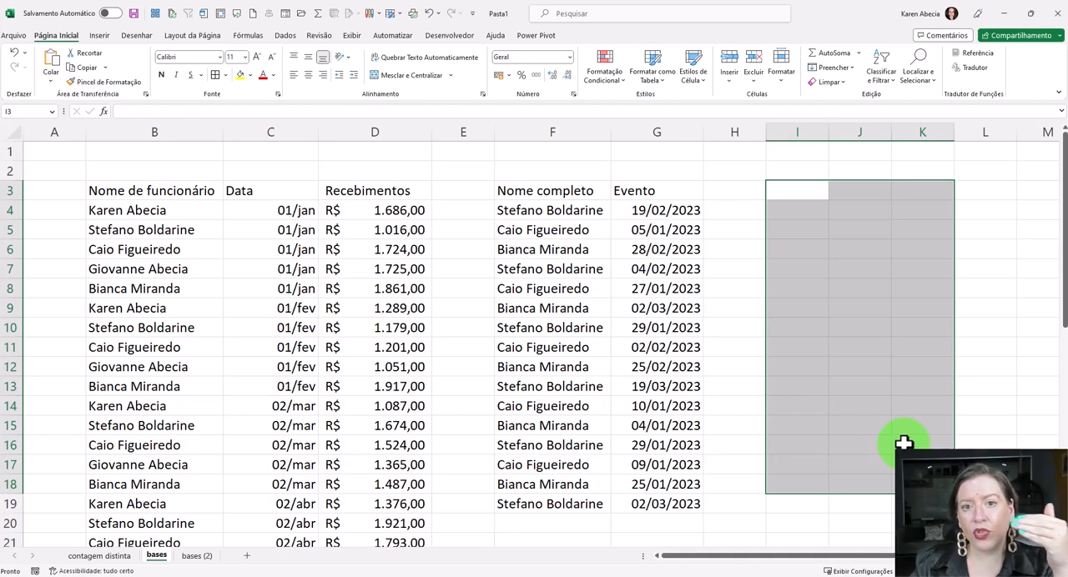
# - Compare the names listed under "Nome de funcionário" with those listed under "Nome completo"
pyautogui.moveTo(139, 210); pyautogui.dragTo(160, 466)
pyautogui.moveTo(574, 210); pyautogui.dragTo(584, 407)
pyautogui.click(567, 442)
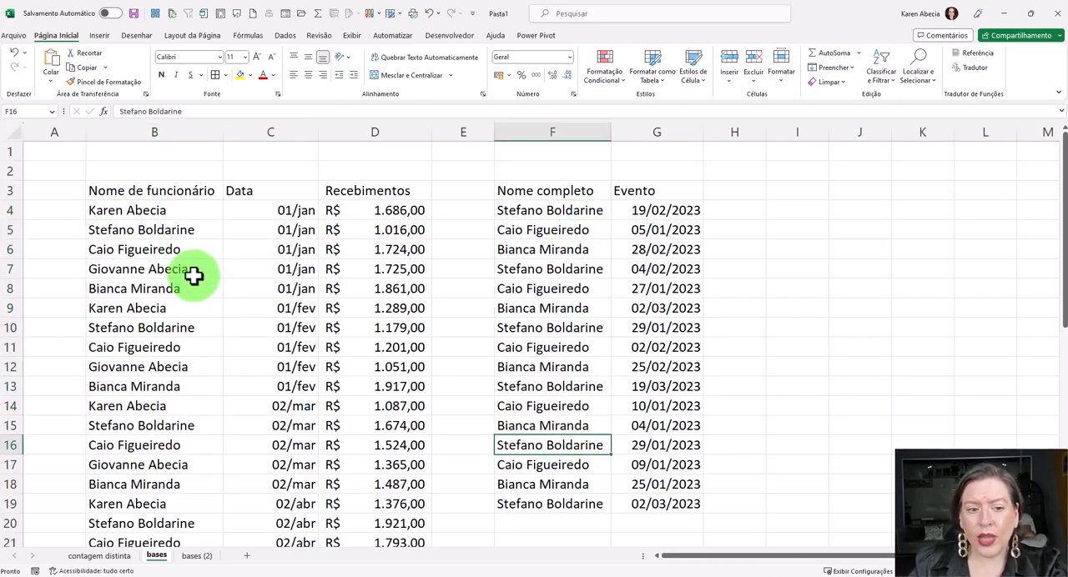
pyautogui.click(185, 211)
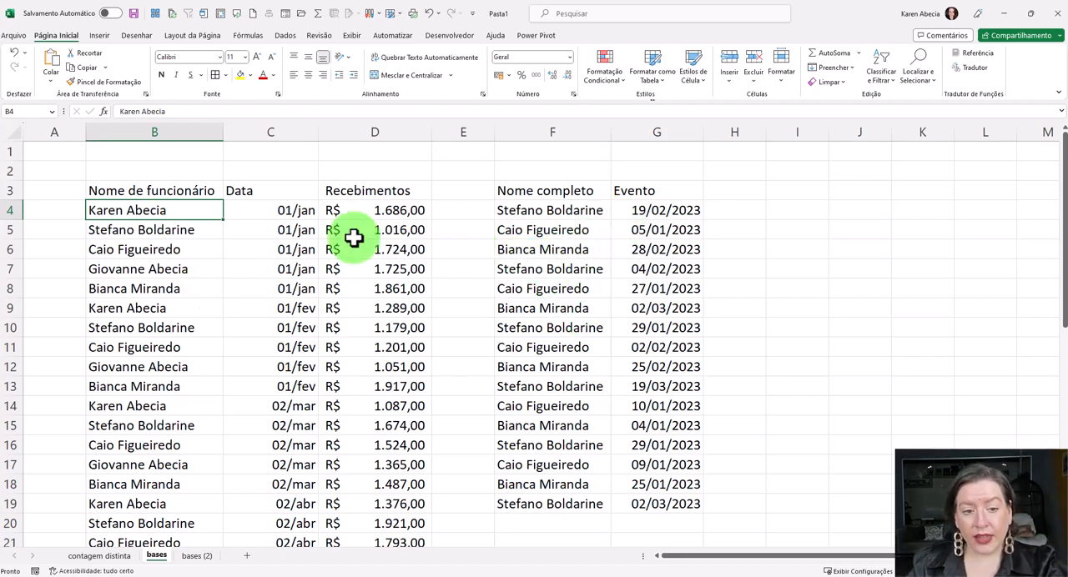
pyautogui.moveTo(200, 215); pyautogui.dragTo(159, 387)
pyautogui.moveTo(604, 205); pyautogui.dragTo(572, 409)
pyautogui.click(553, 326)
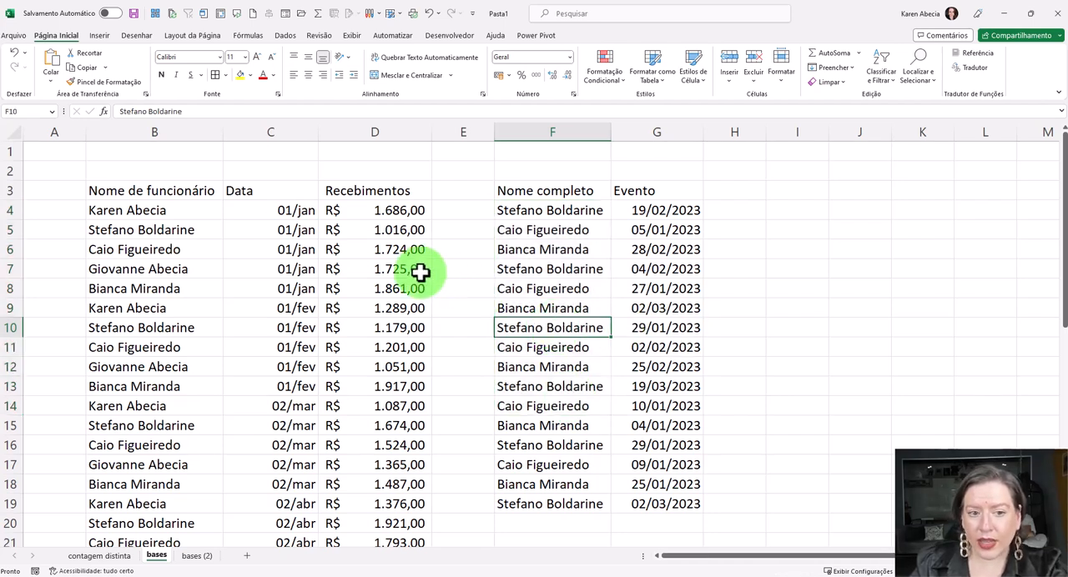
# - Compare the name headers in B3 and F3 and check the free cells beside the events table
pyautogui.click(122, 191)
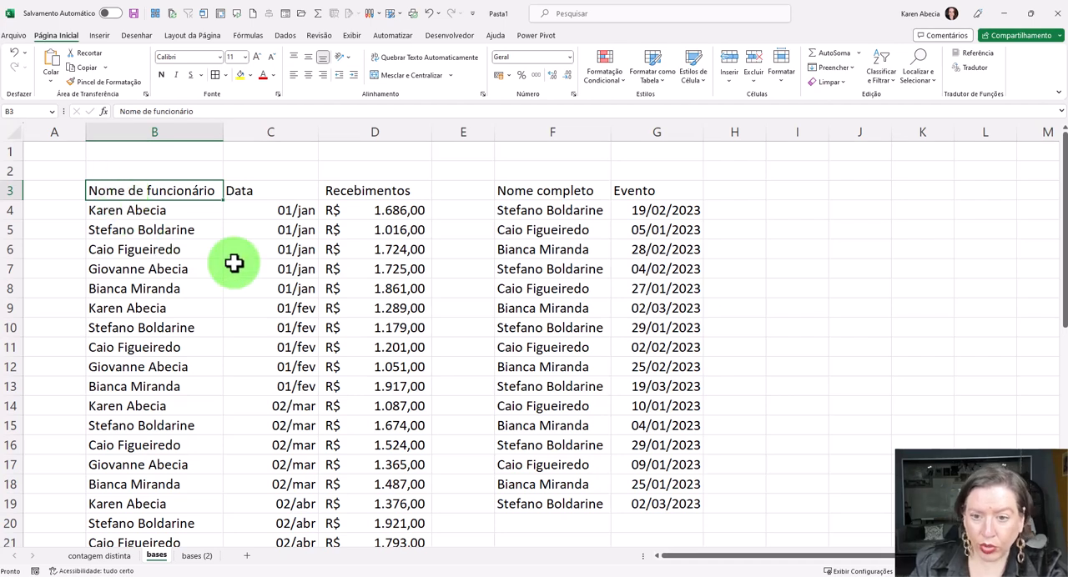
pyautogui.click(534, 193)
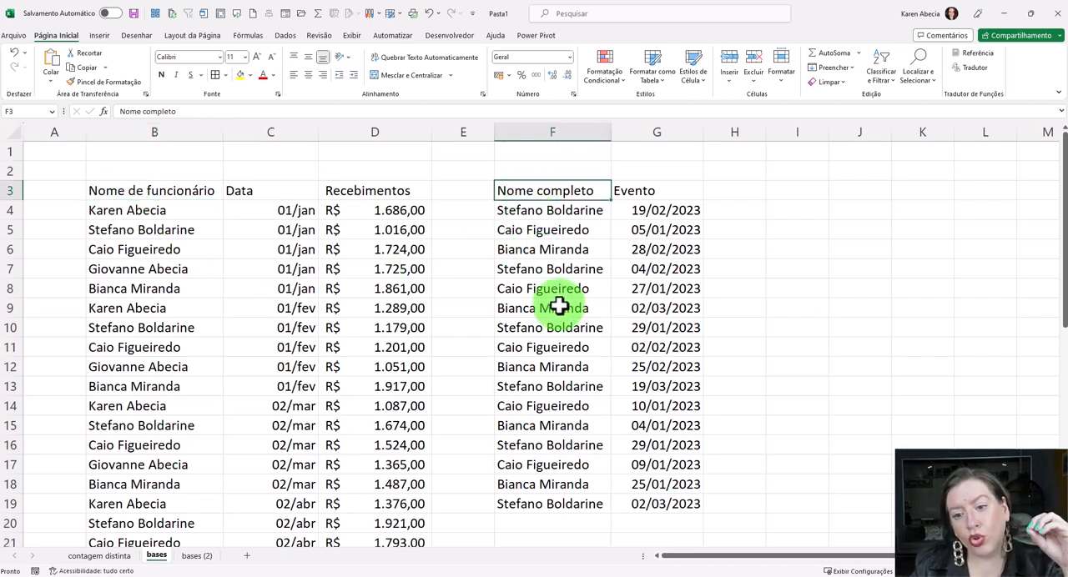
pyautogui.click(172, 191)
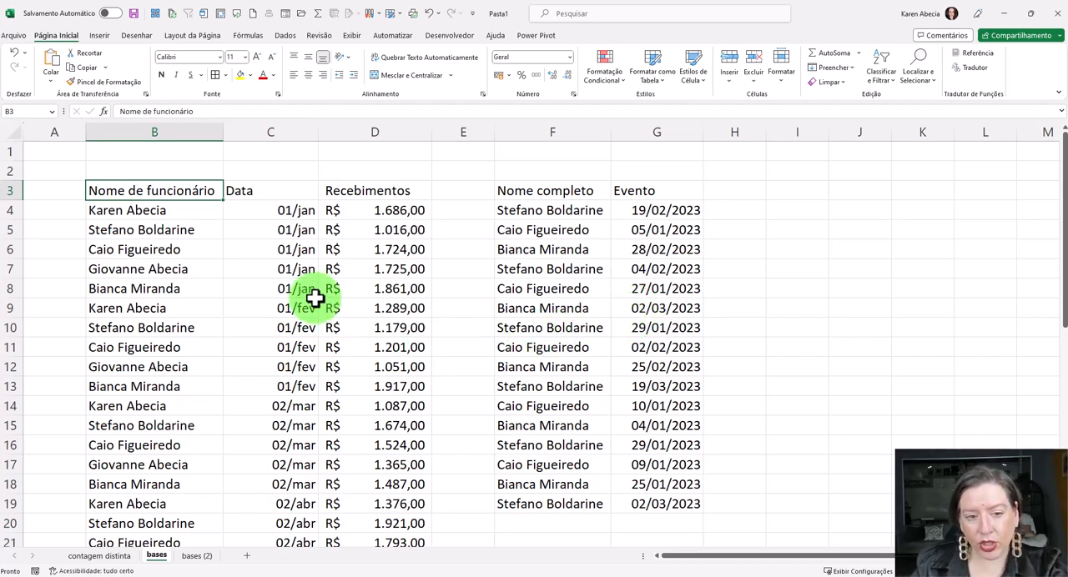
pyautogui.click(555, 194)
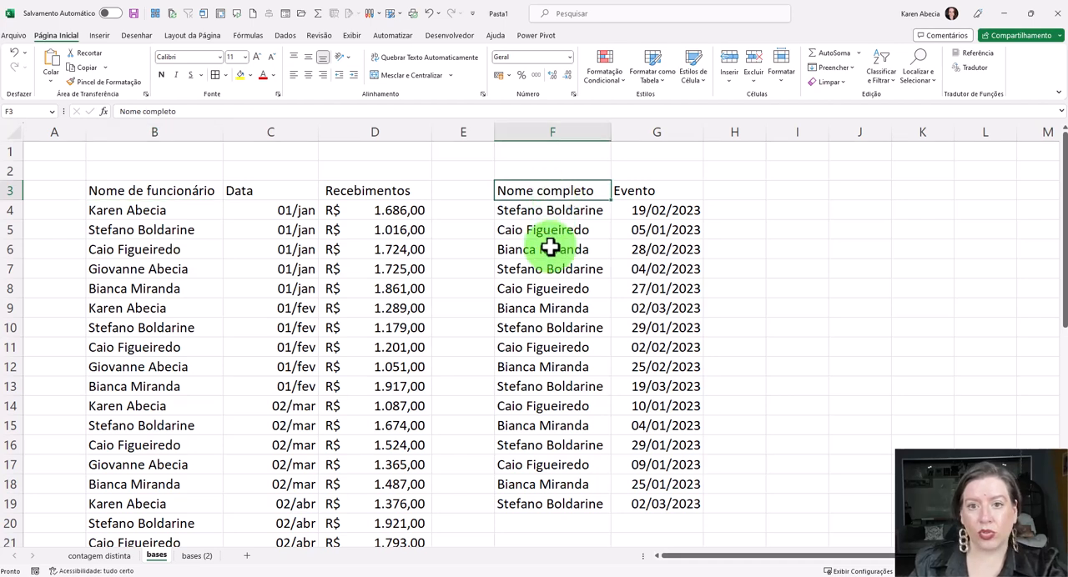
pyautogui.click(204, 190)
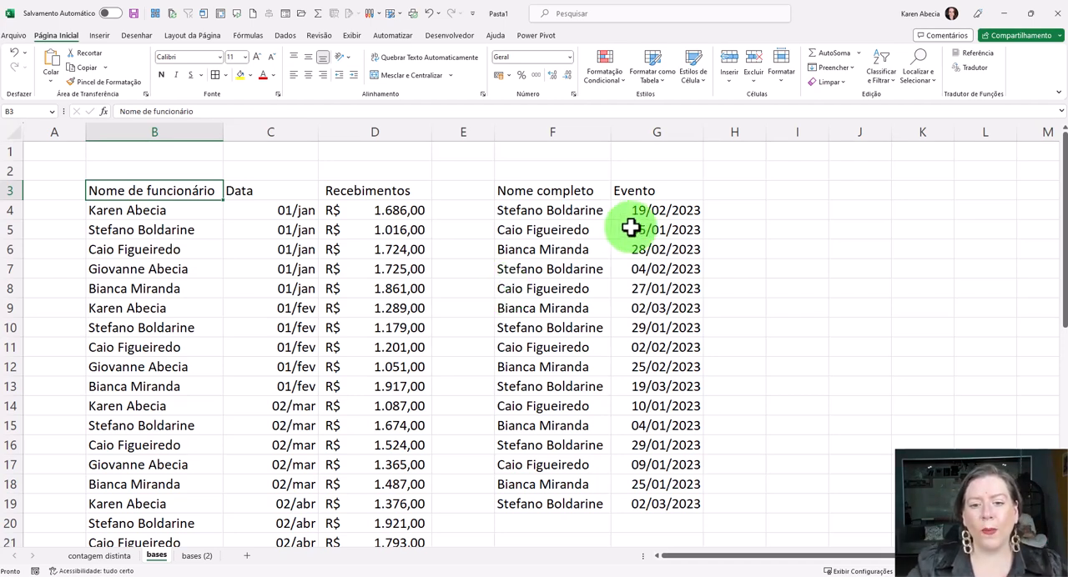
pyautogui.click(376, 250)
pyautogui.click(632, 252)
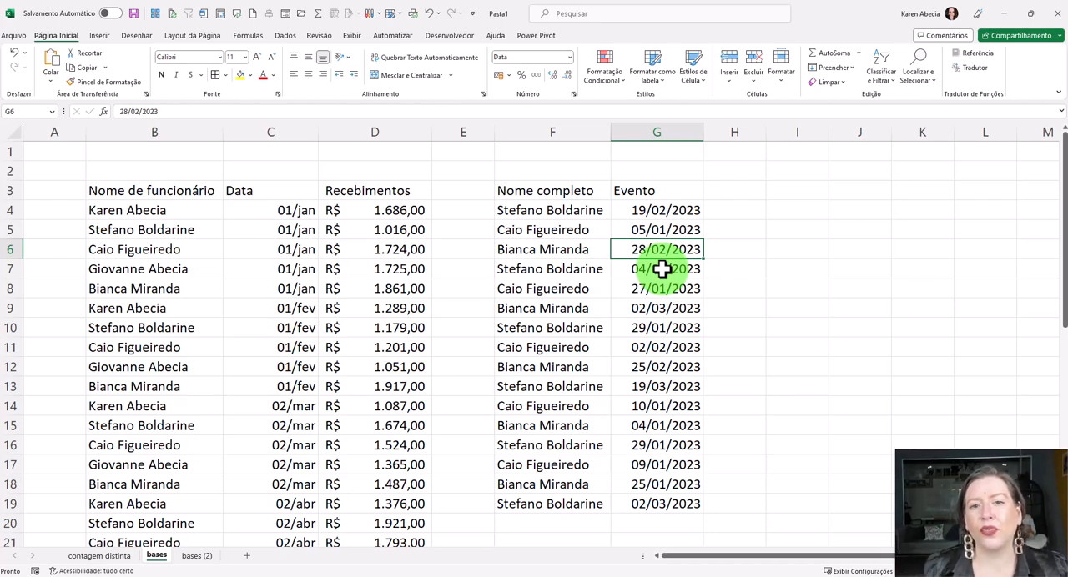
pyautogui.click(748, 195)
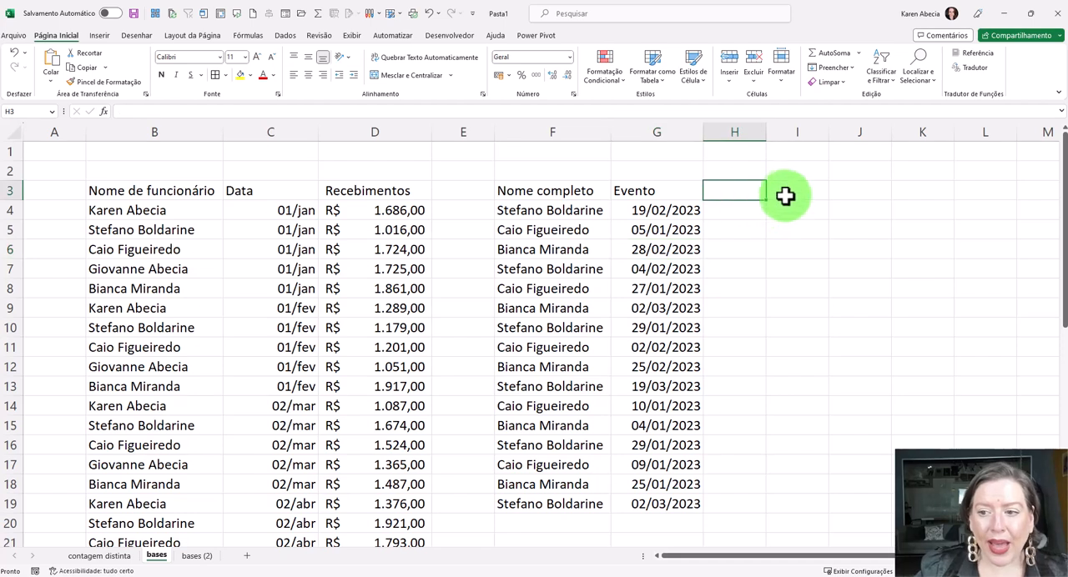
pyautogui.click(786, 196)
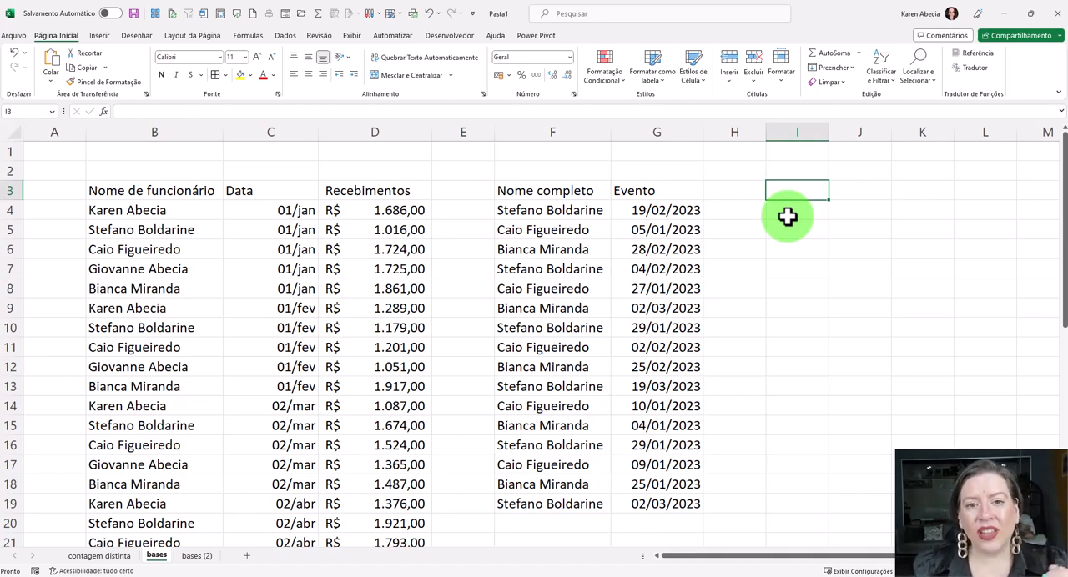
pyautogui.moveTo(216, 196); pyautogui.dragTo(178, 380)
pyautogui.moveTo(521, 197); pyautogui.dragTo(535, 348)
pyautogui.click(538, 379)
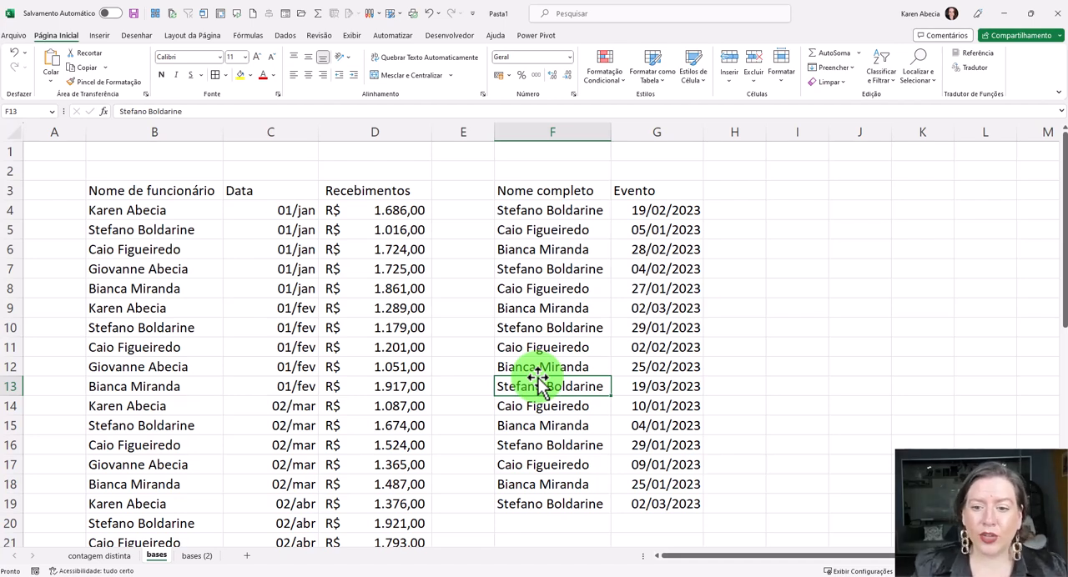
# - Enter the header "Nome" in cell I3
pyautogui.click(801, 189)
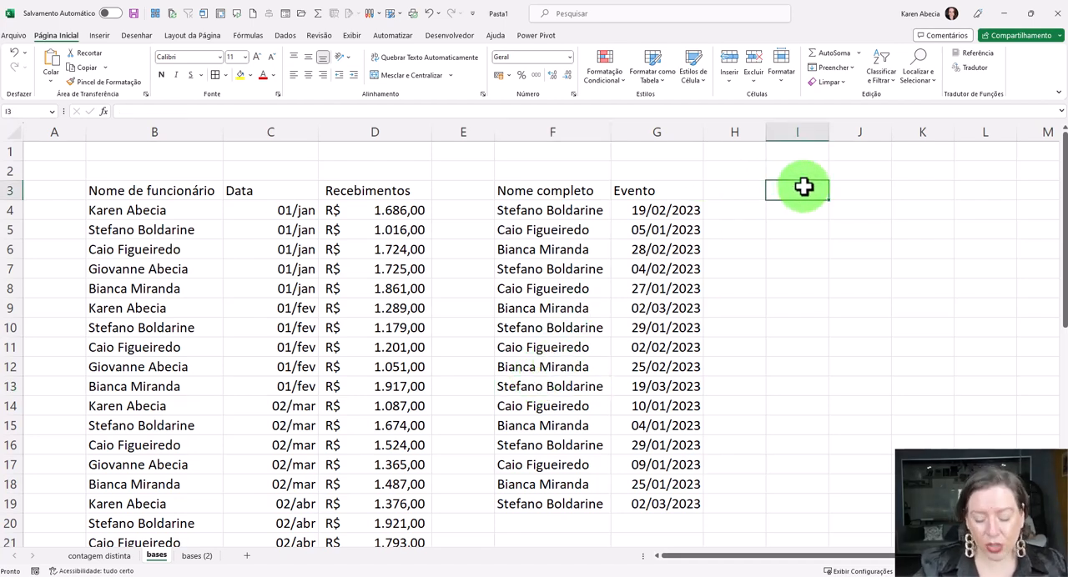
pyautogui.write('Nome')
pyautogui.press('Return')
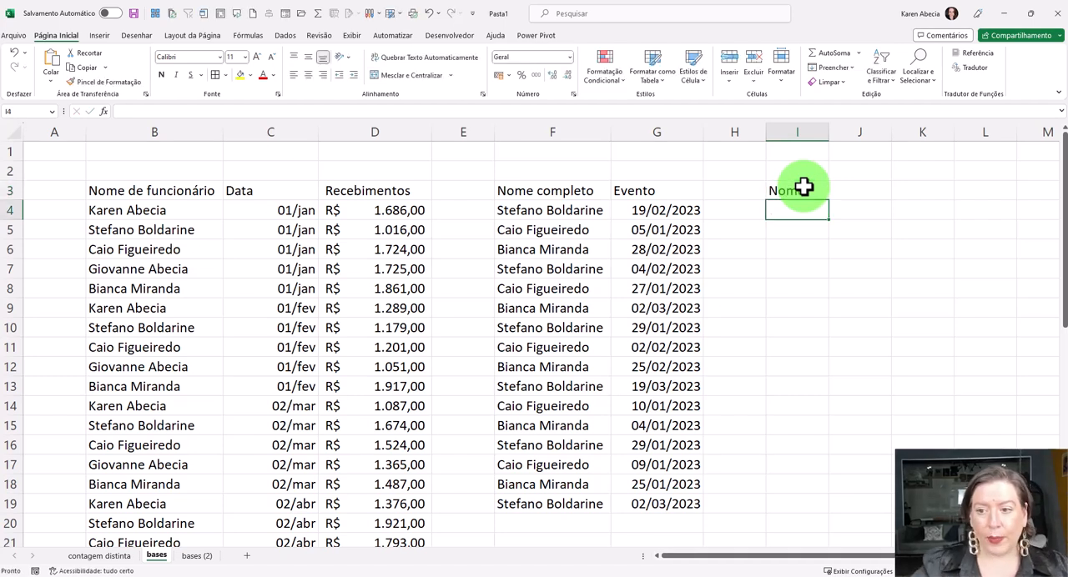
# - Examine the empty cells under "Nome", then both source tables and their full name columns B and F
pyautogui.moveTo(787, 207); pyautogui.dragTo(793, 382)
pyautogui.click(797, 424)
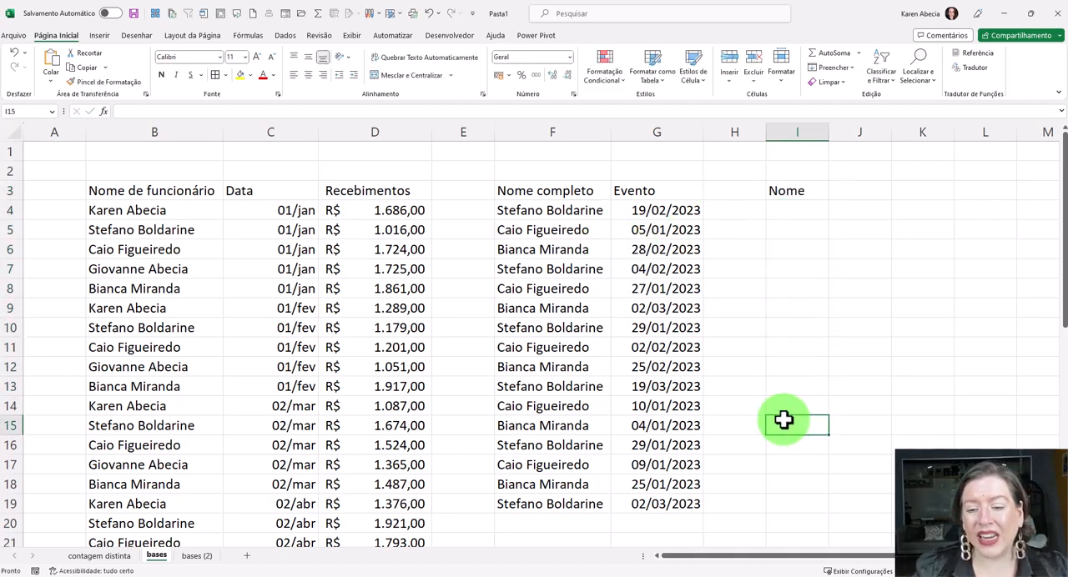
pyautogui.moveTo(178, 193); pyautogui.dragTo(381, 484)
pyautogui.moveTo(567, 181); pyautogui.dragTo(659, 334)
pyautogui.click(657, 331)
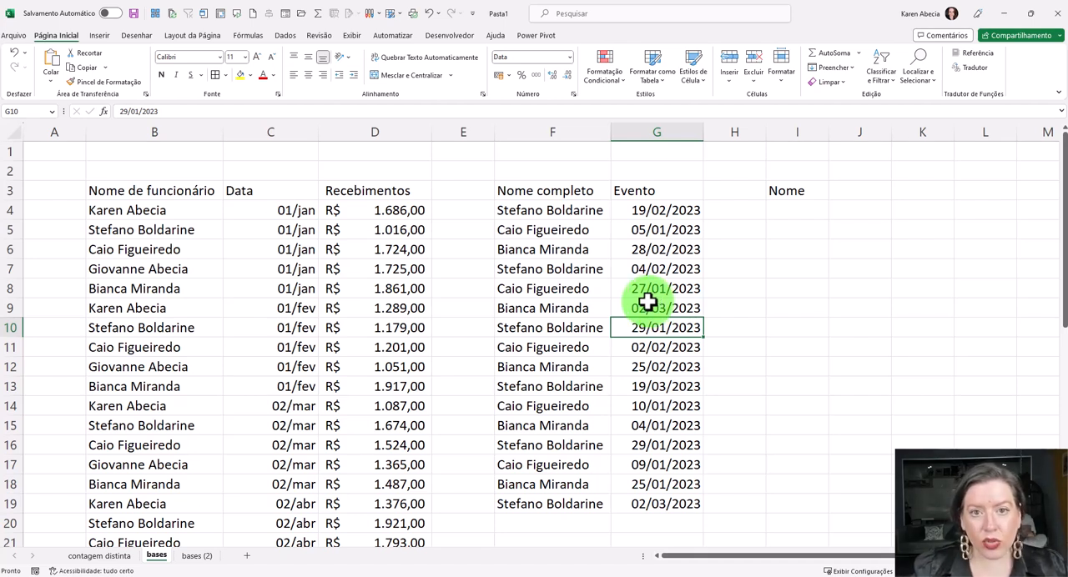
pyautogui.moveTo(215, 241); pyautogui.dragTo(205, 351)
pyautogui.click(205, 351)
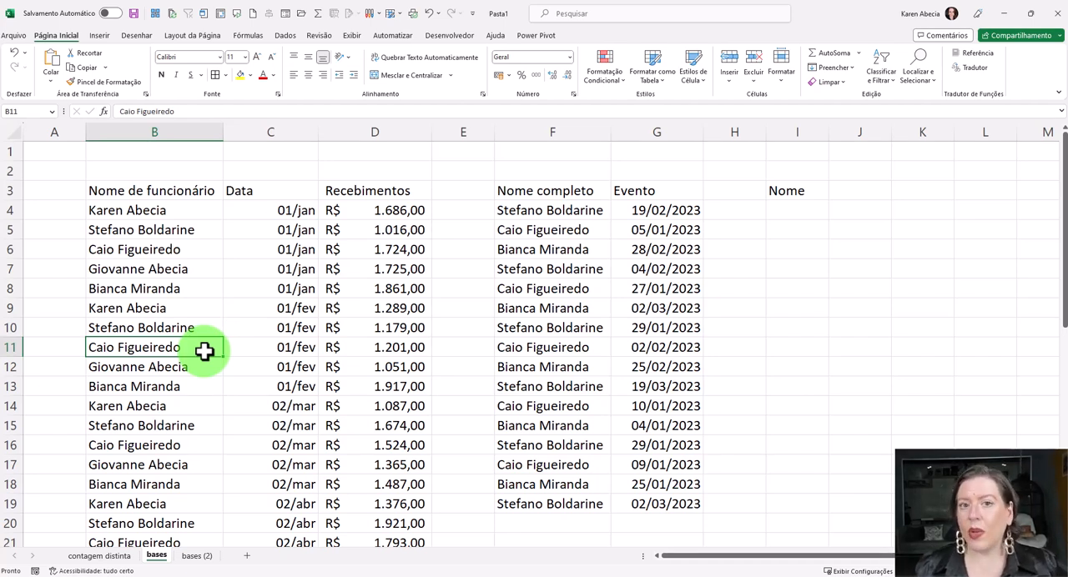
pyautogui.click(191, 132)
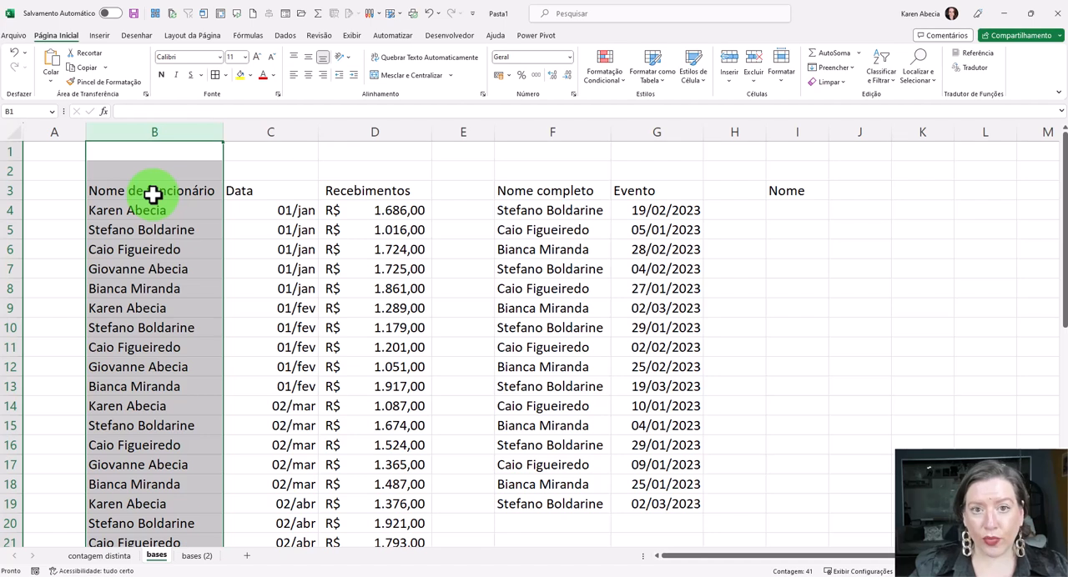
pyautogui.click(526, 131)
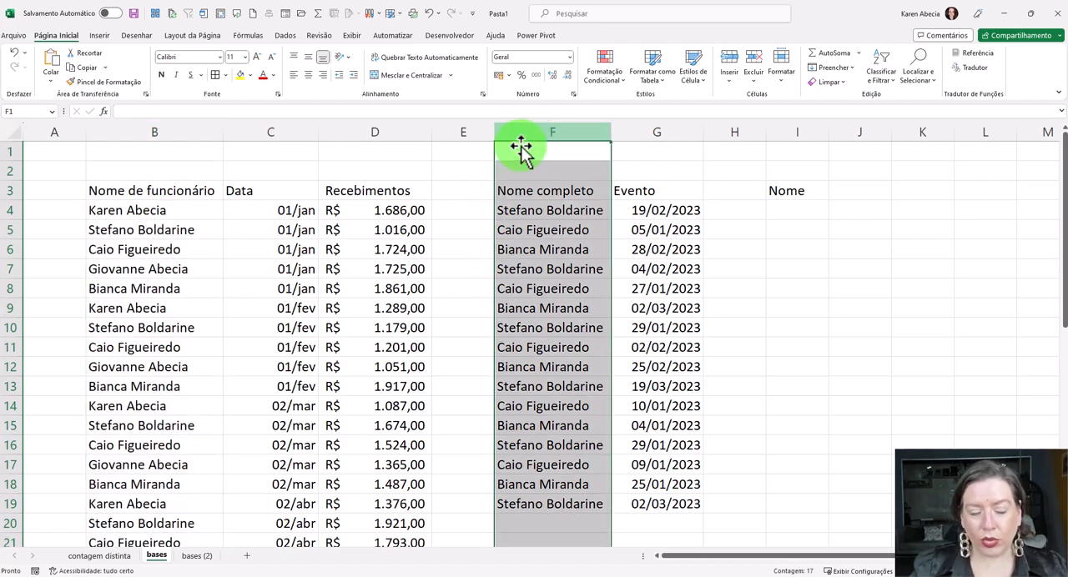
# - Copy the whole "Nome de funcionário" column B into column J
pyautogui.click(195, 132)
pyautogui.hotkey('ctrl', 'c')
pyautogui.click(855, 132)
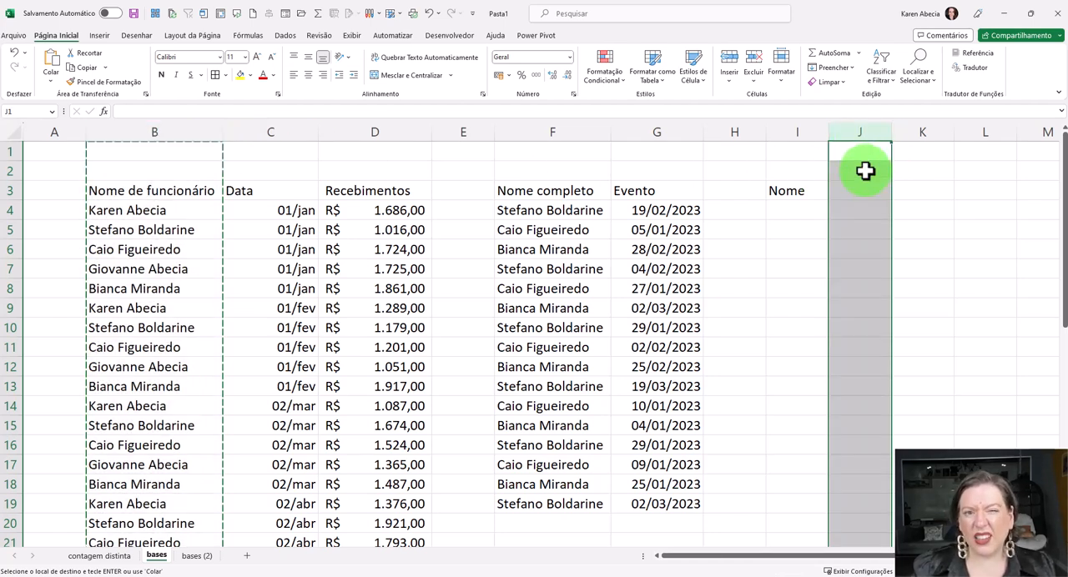
pyautogui.hotkey('ctrl', 'v')
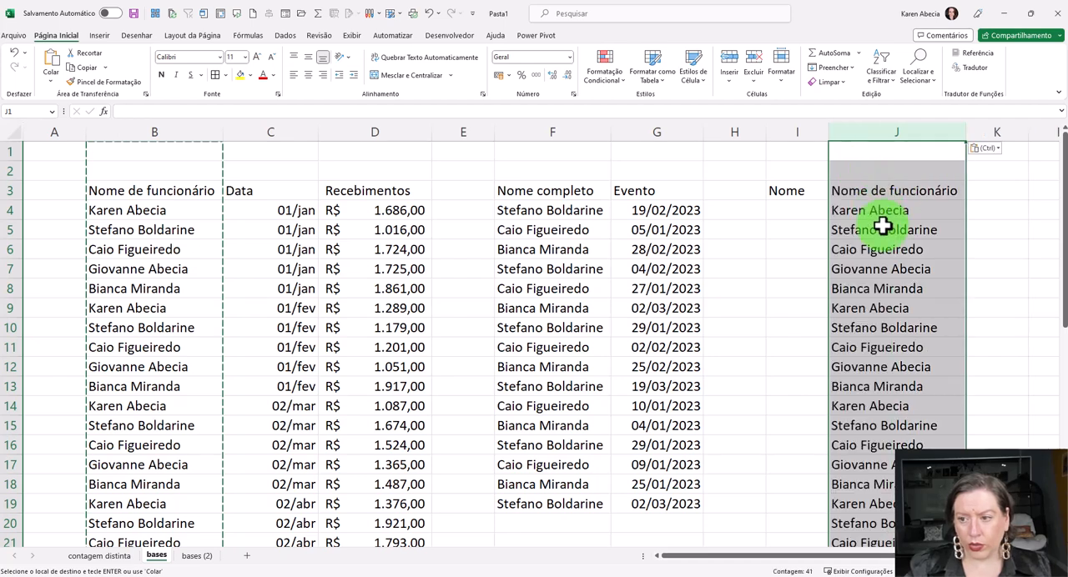
# - Check the copied names in column J for repeated entries
pyautogui.click(889, 250)
pyautogui.click(884, 231)
pyautogui.click(882, 271)
pyautogui.moveTo(878, 192); pyautogui.dragTo(879, 310)
pyautogui.click(880, 361)
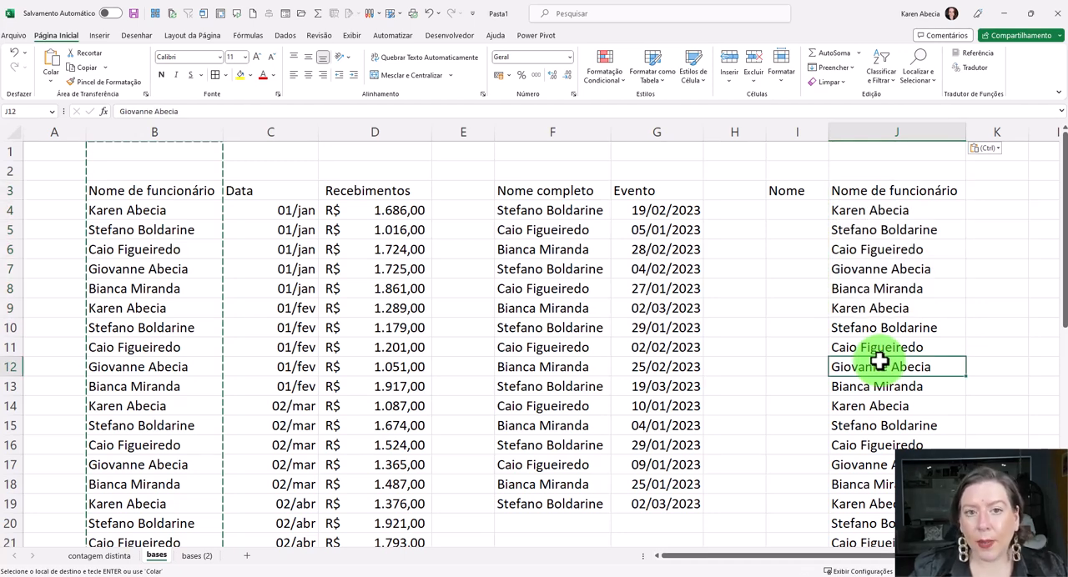
pyautogui.click(888, 270)
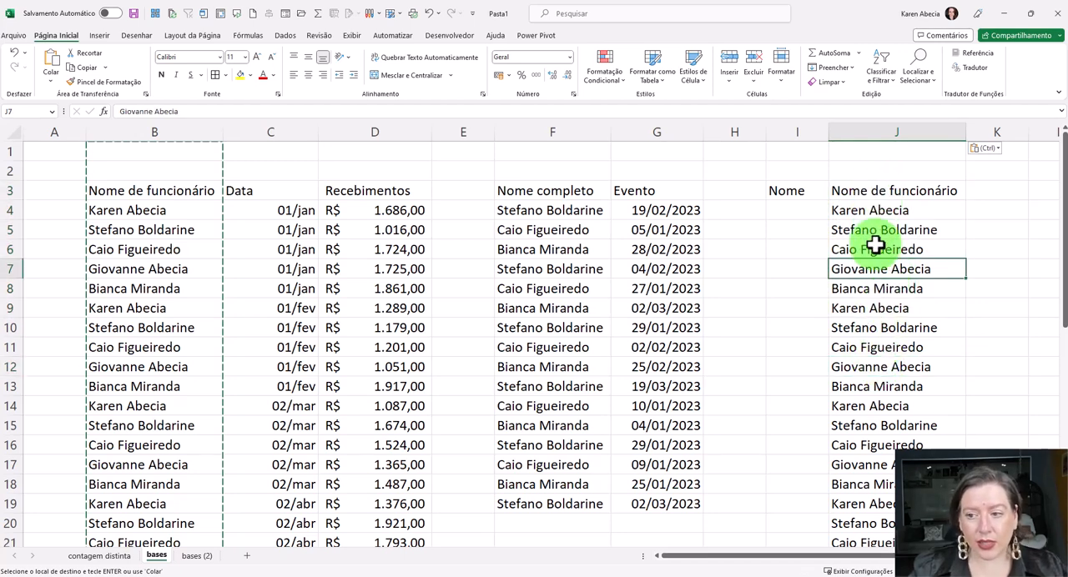
# - Examine the repeated names in column J against the receipts rows for the same employee in rows 5, 10 and 15
pyautogui.moveTo(854, 212); pyautogui.dragTo(858, 316)
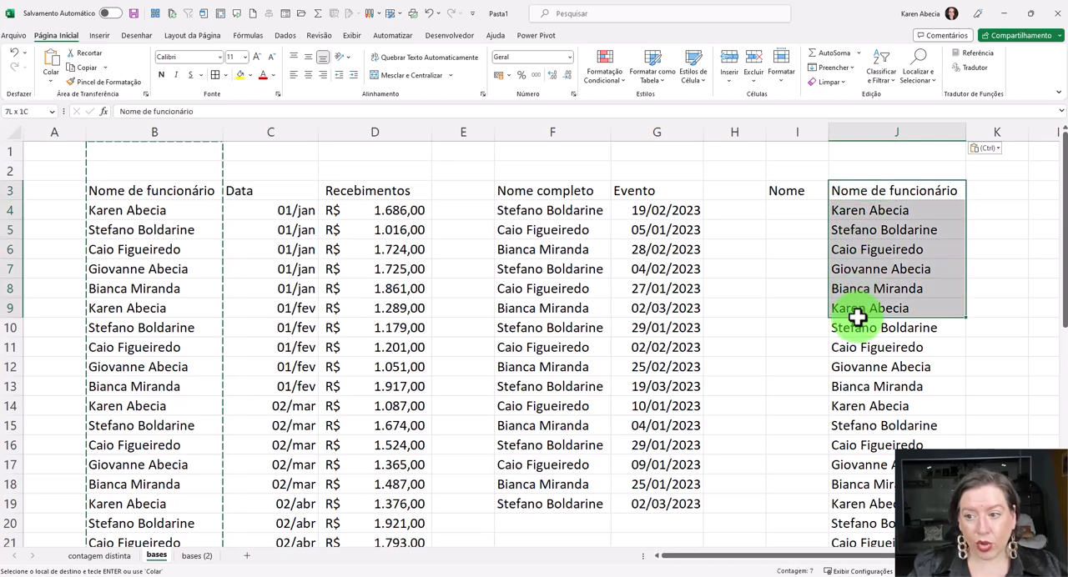
pyautogui.click(872, 390)
pyautogui.press('Escape')
pyautogui.moveTo(143, 231); pyautogui.dragTo(375, 230)
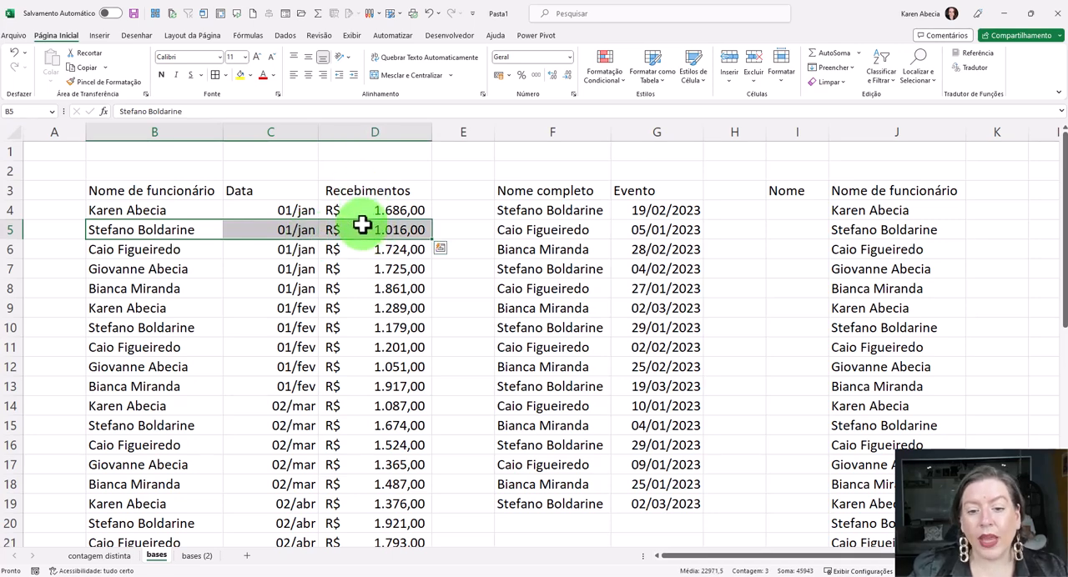
pyautogui.moveTo(146, 327); pyautogui.dragTo(375, 327)
pyautogui.moveTo(179, 426); pyautogui.dragTo(358, 426)
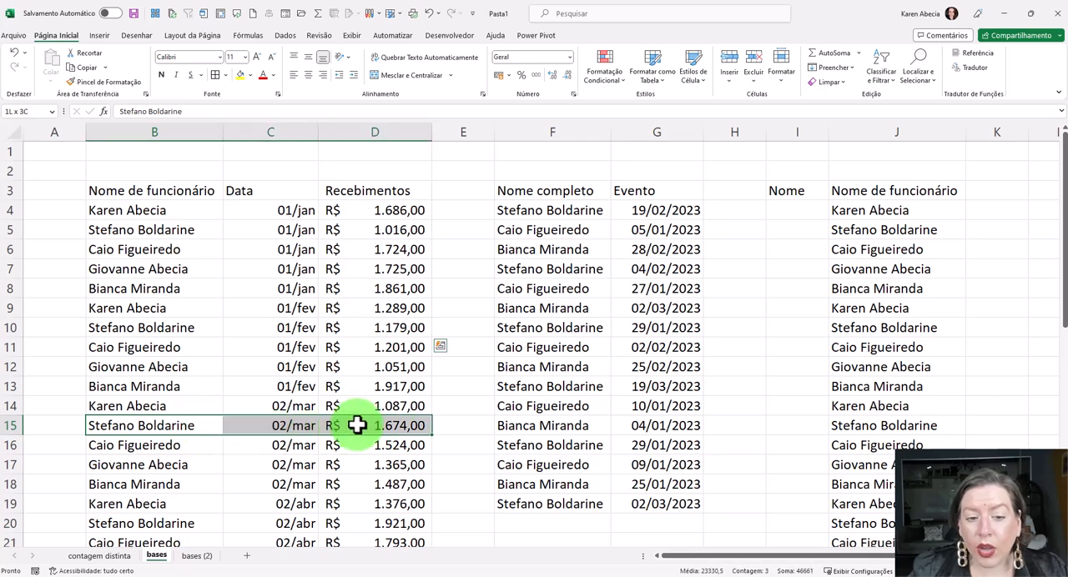
pyautogui.click(143, 229)
pyautogui.click(155, 327)
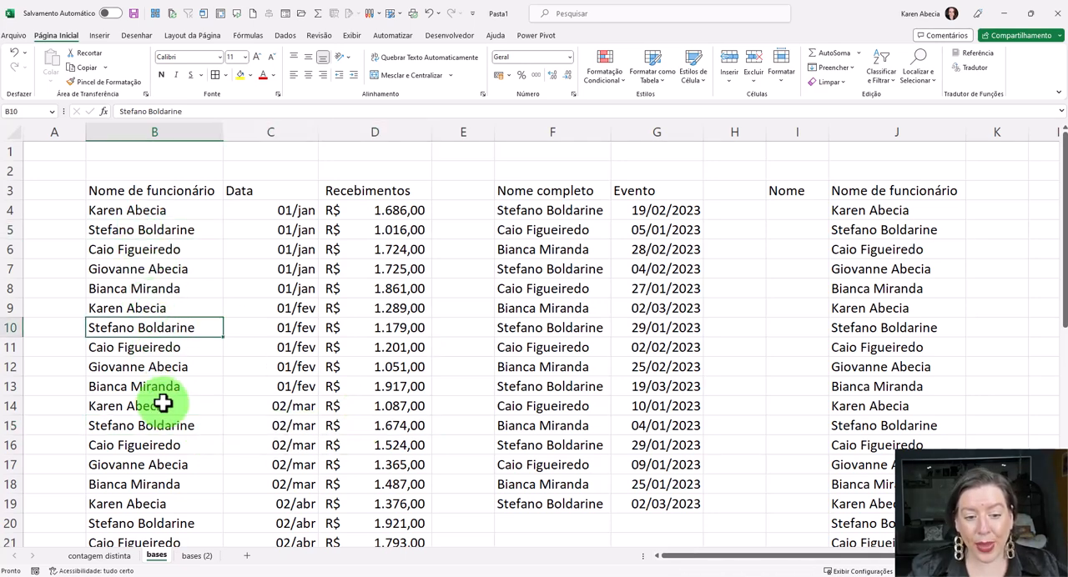
pyautogui.click(176, 426)
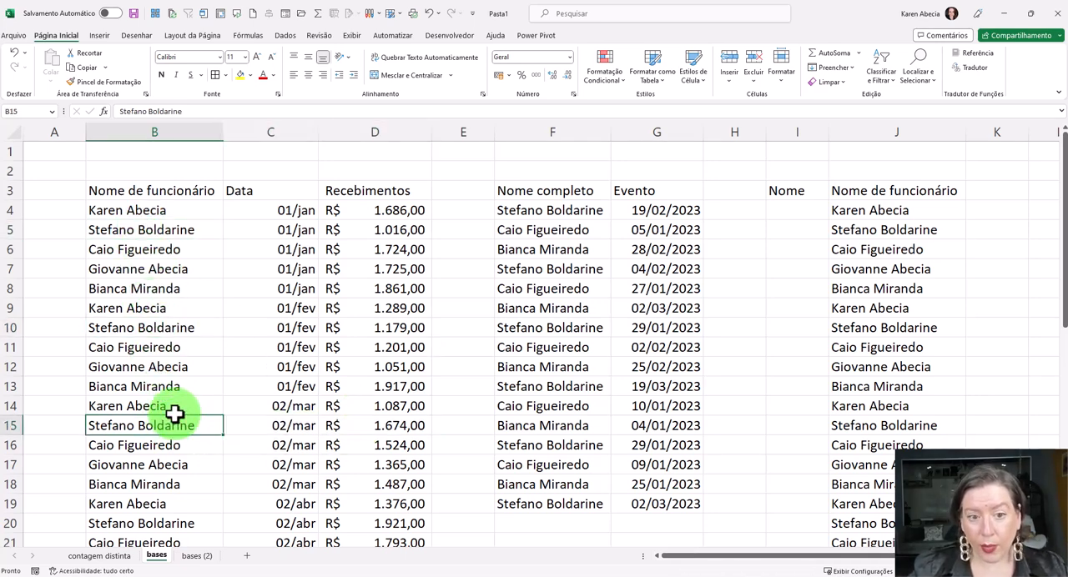
pyautogui.moveTo(183, 189); pyautogui.dragTo(353, 440)
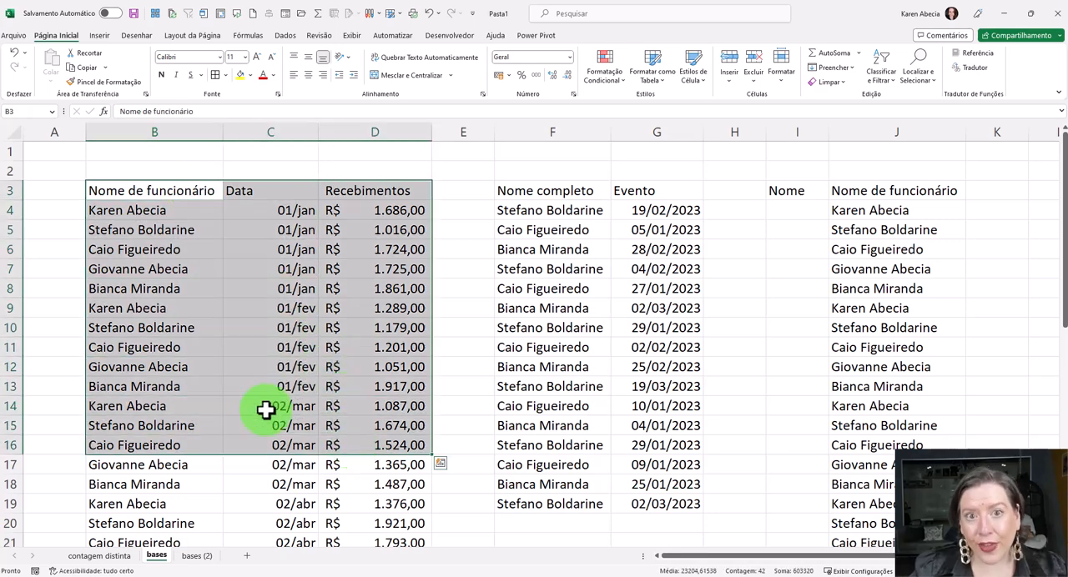
pyautogui.click(870, 288)
pyautogui.moveTo(877, 198); pyautogui.dragTo(899, 434)
pyautogui.click(870, 250)
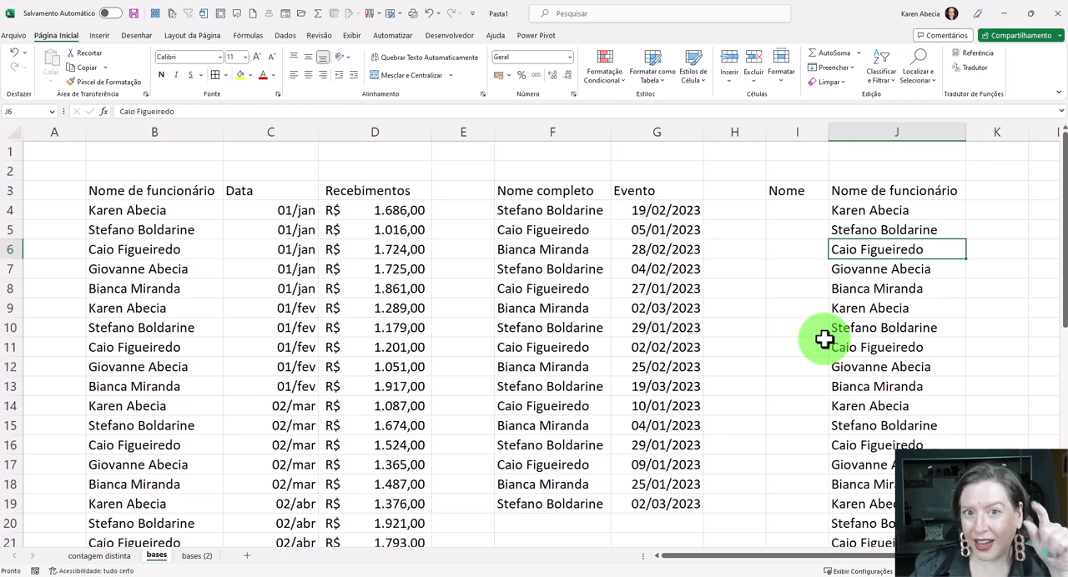
pyautogui.click(887, 233)
pyautogui.click(882, 327)
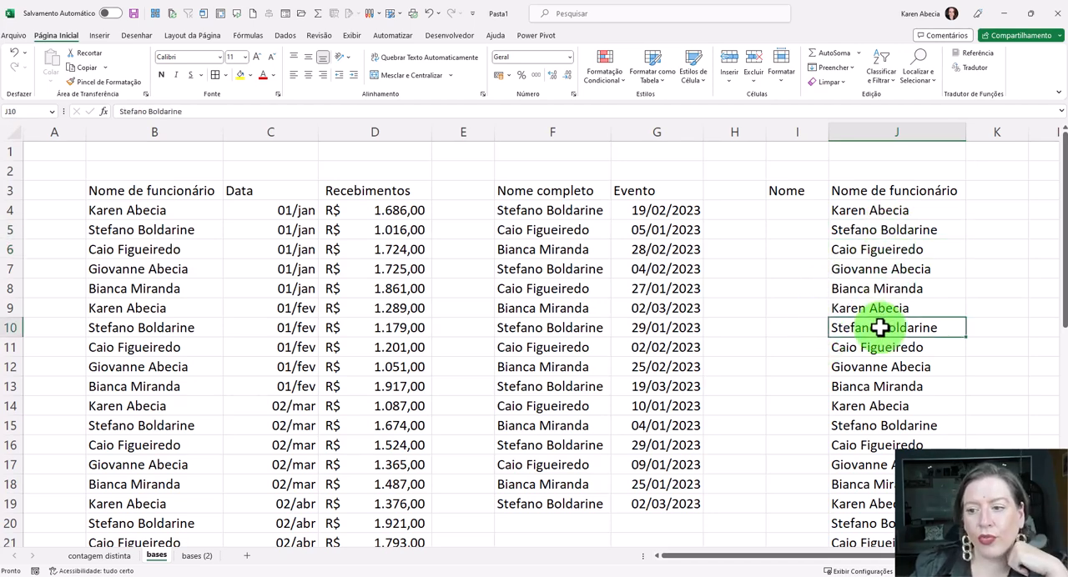
# - Remove the duplicates from the column J list, comparing only "Nome de funcionário", excluding "Nome", and treating the first row as headers
pyautogui.click(880, 131)
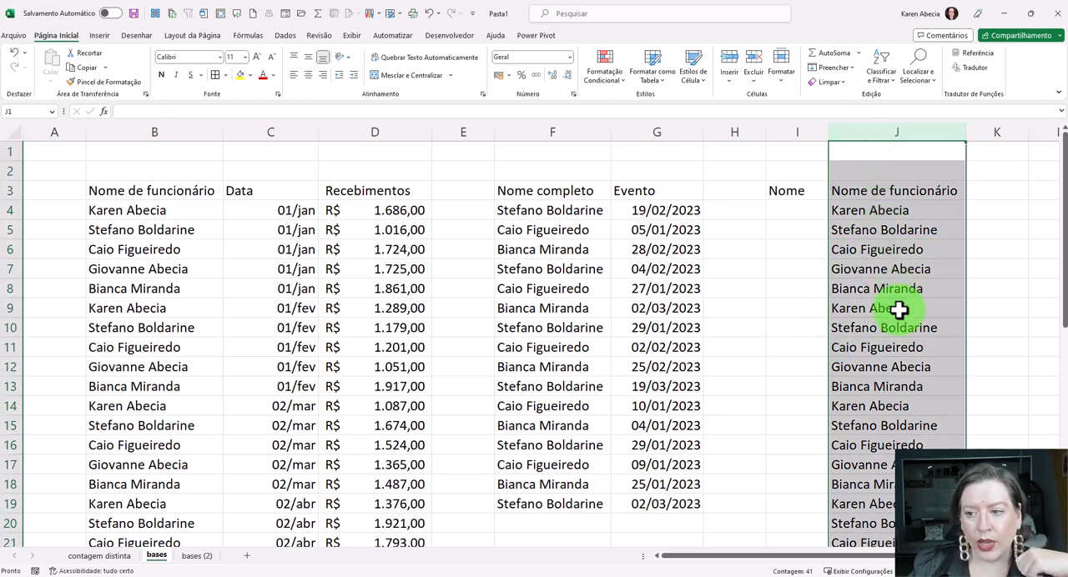
pyautogui.click(892, 229)
pyautogui.click(882, 267)
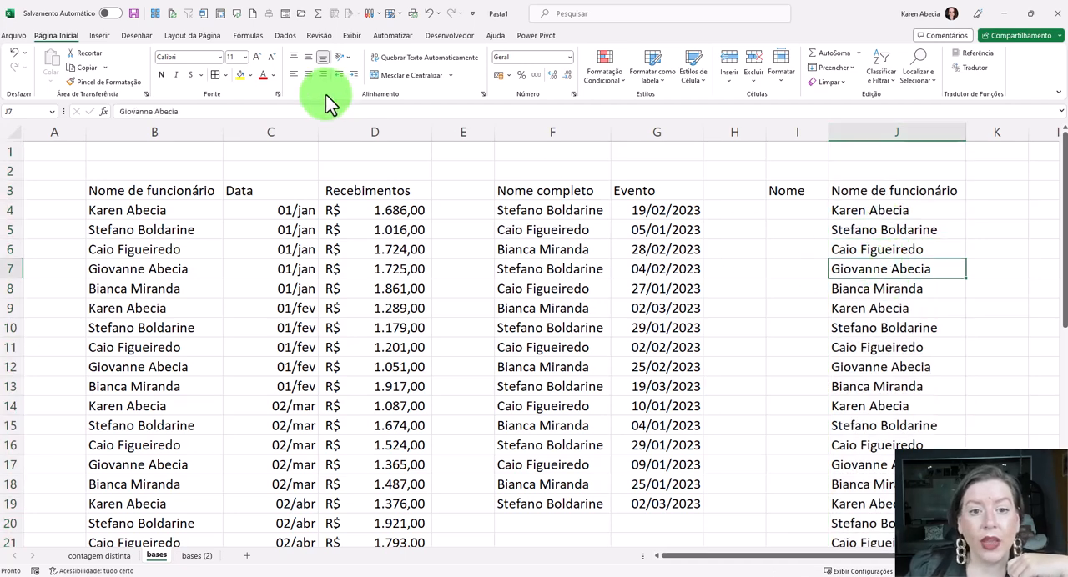
pyautogui.click(286, 37)
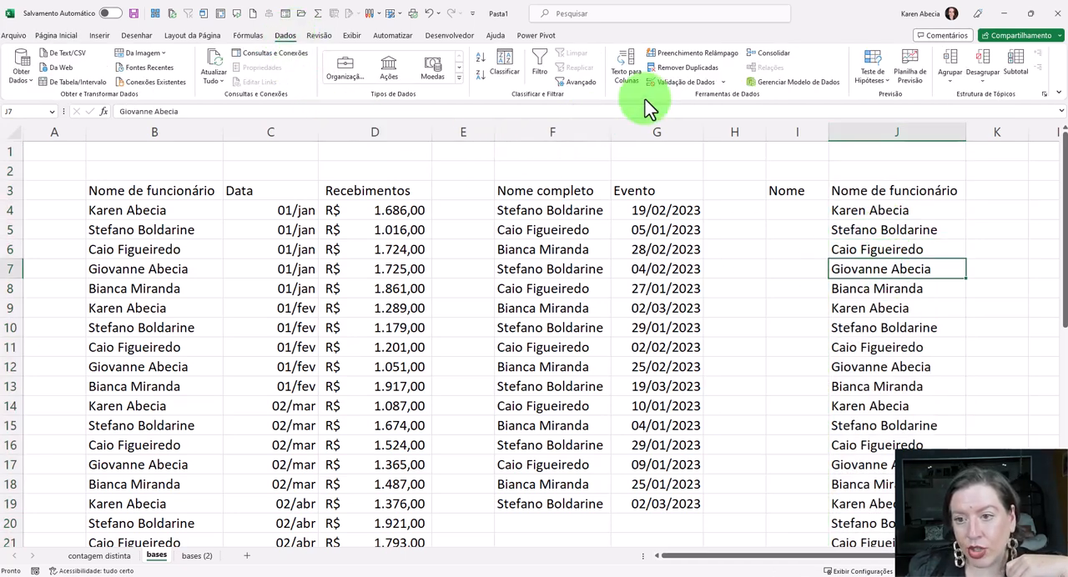
pyautogui.click(676, 69)
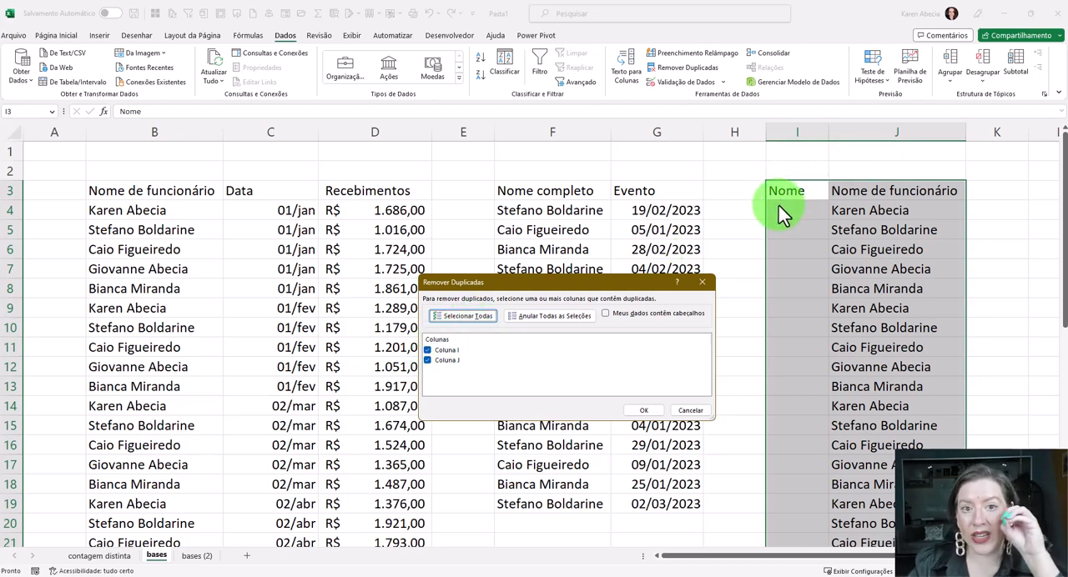
pyautogui.click(428, 351)
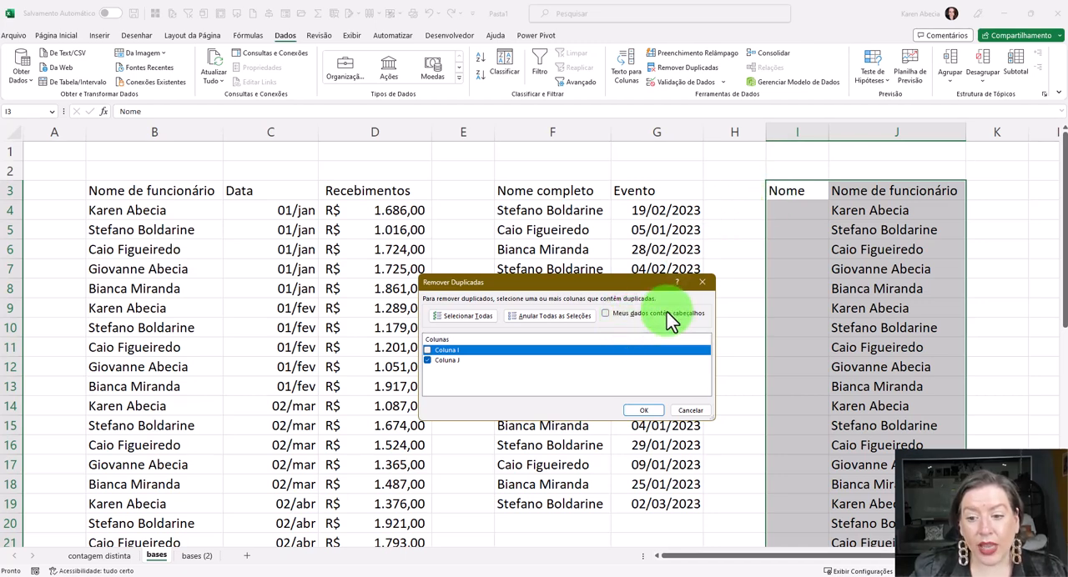
pyautogui.click(610, 320)
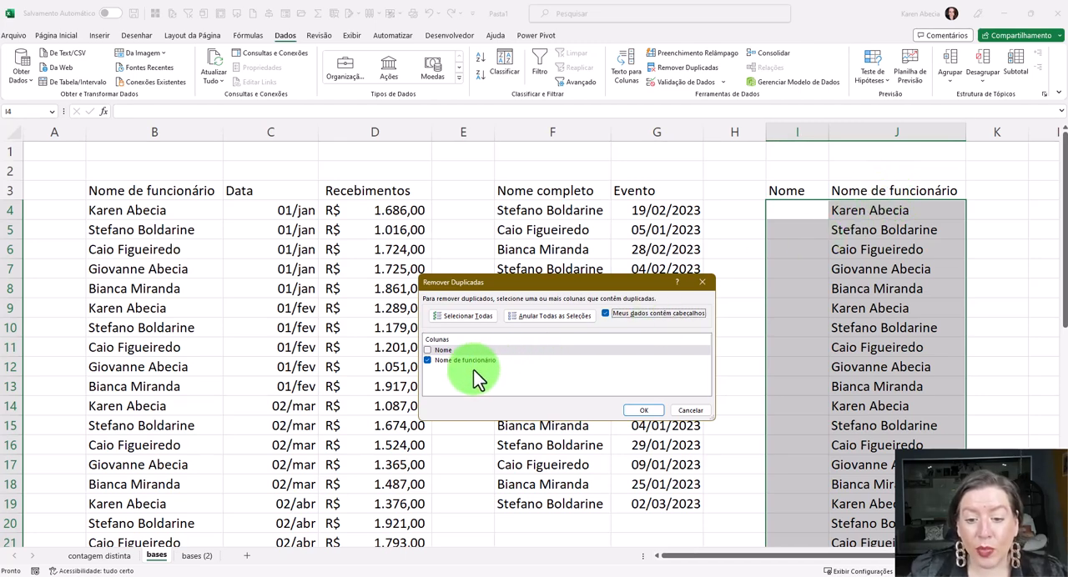
pyautogui.click(636, 411)
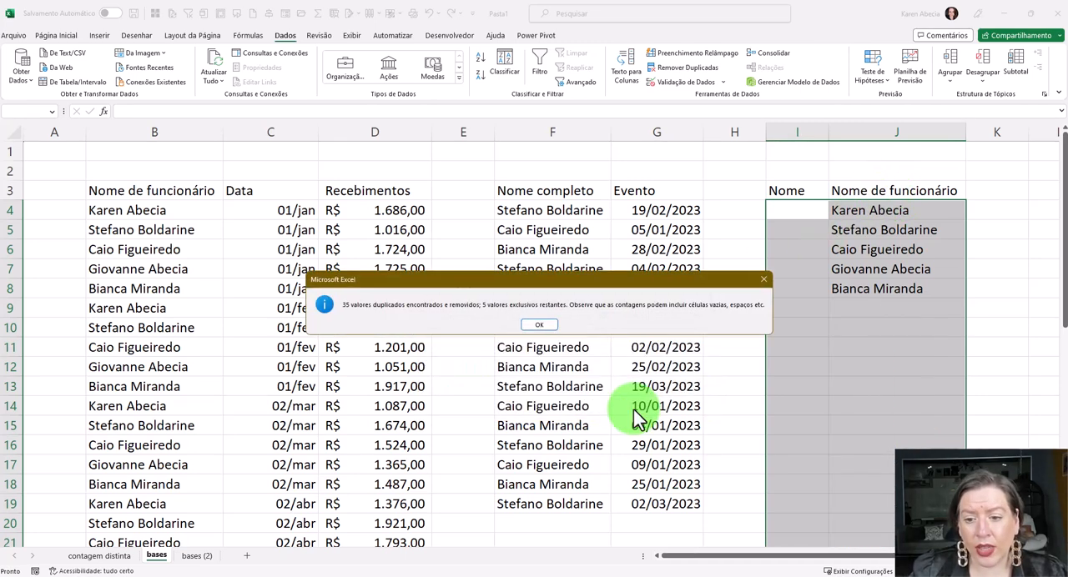
pyautogui.click(538, 325)
pyautogui.click(851, 308)
pyautogui.click(847, 368)
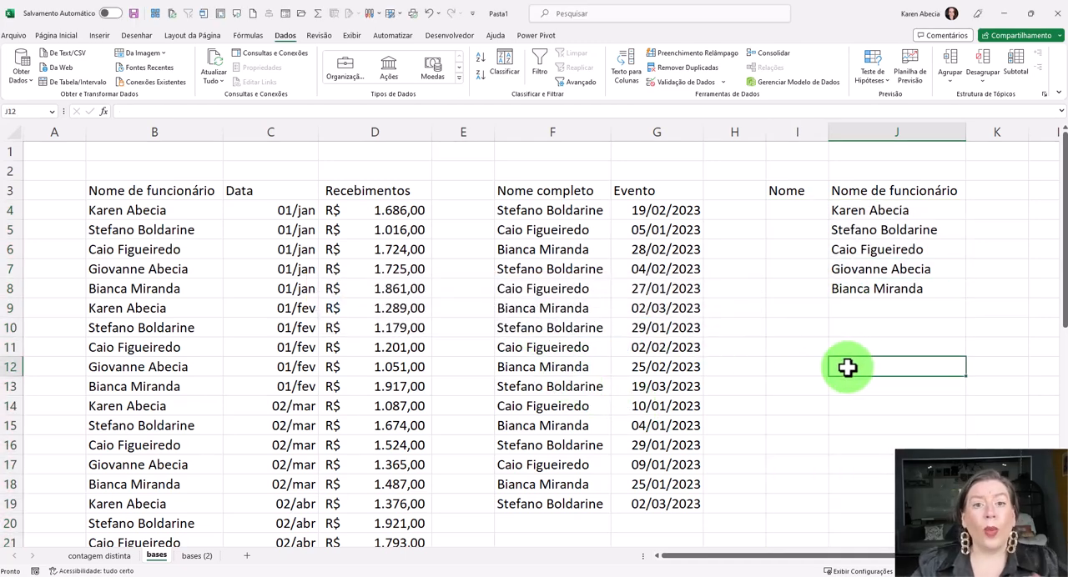
# - Review the remaining names in column J and compare the receipts name column B with the events name column F
pyautogui.moveTo(853, 211); pyautogui.dragTo(864, 292)
pyautogui.click(871, 328)
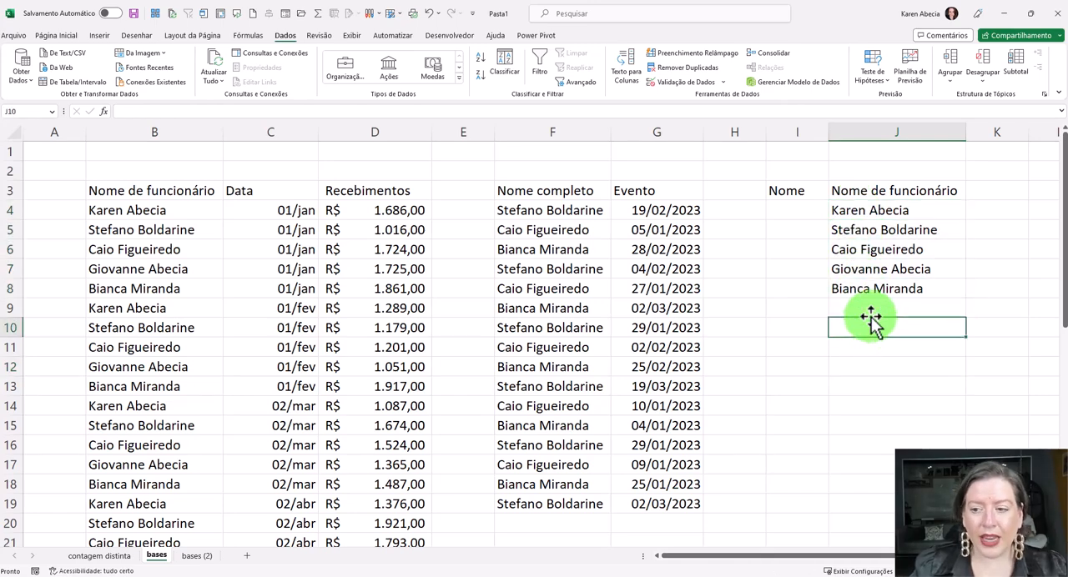
pyautogui.scroll(-2, 534, 334)
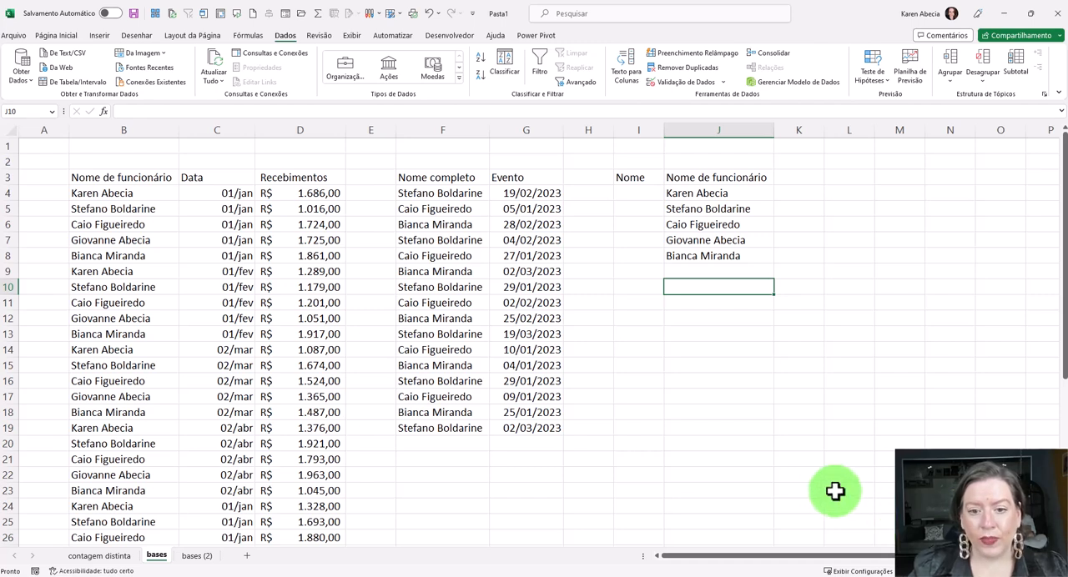
pyautogui.click(745, 425)
pyautogui.click(427, 131)
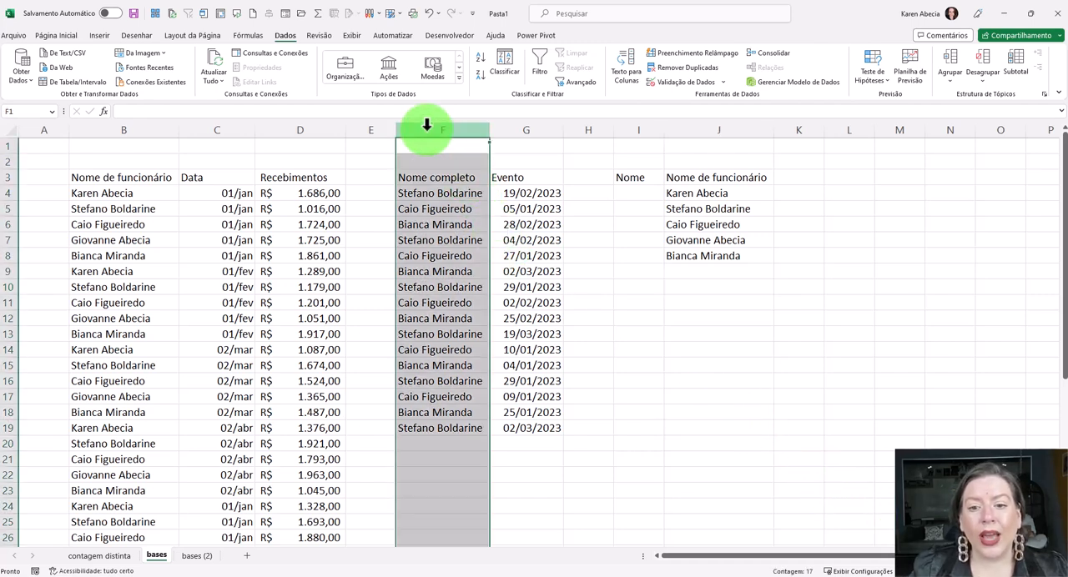
pyautogui.click(436, 212)
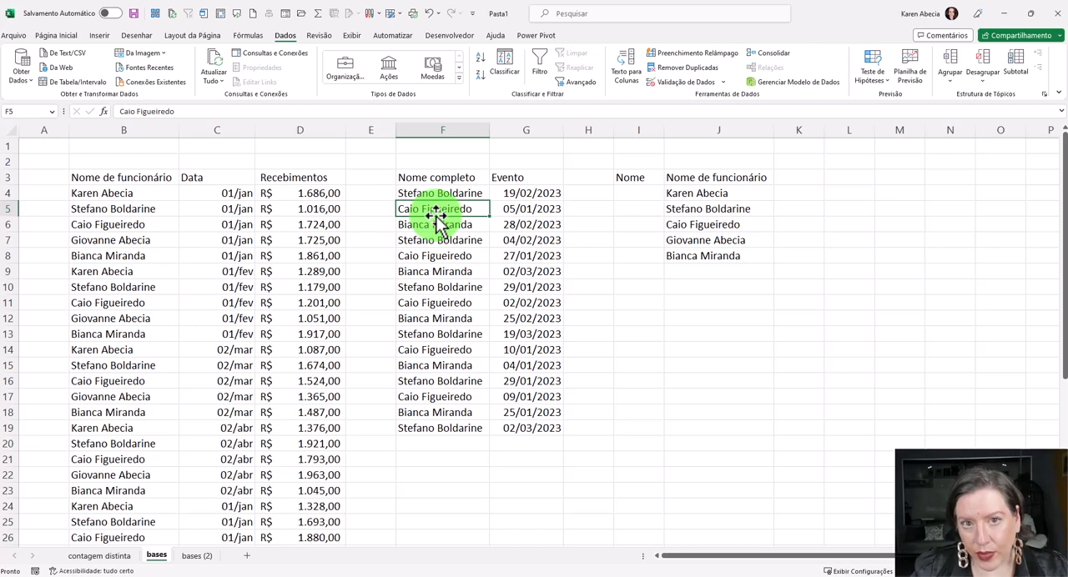
pyautogui.moveTo(114, 179); pyautogui.dragTo(115, 409)
pyautogui.moveTo(434, 177); pyautogui.dragTo(452, 367)
pyautogui.click(451, 367)
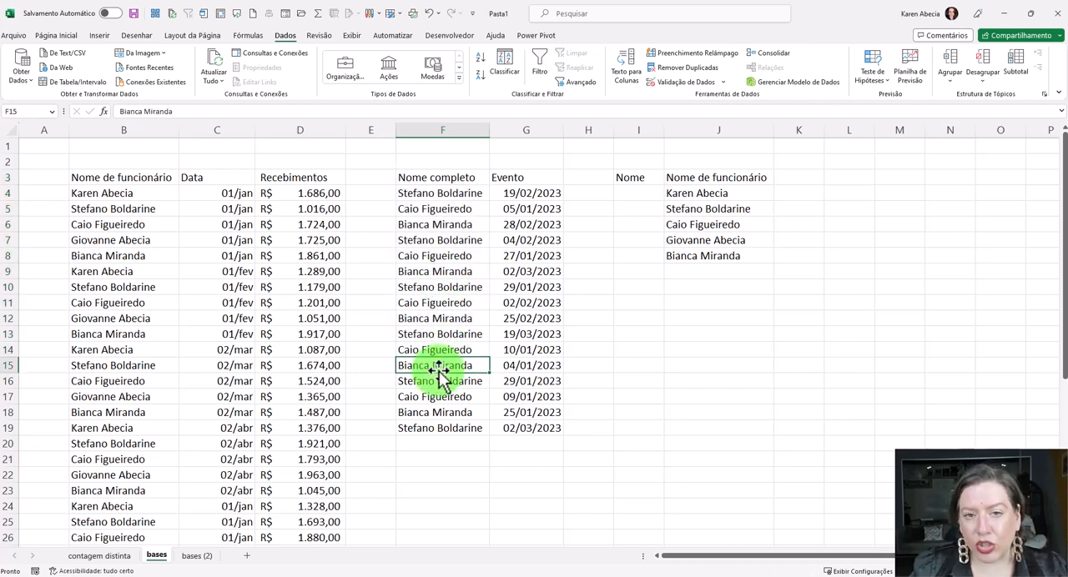
# - Check the events table's "Nome completo" column F for names that recur with different event dates, alongside column B
pyautogui.click(431, 130)
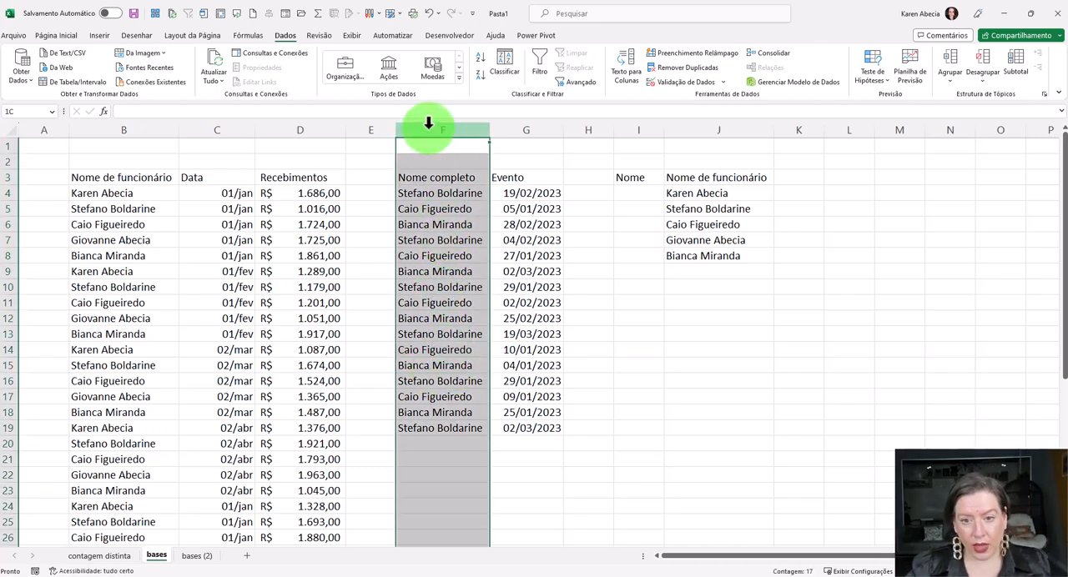
pyautogui.moveTo(430, 193); pyautogui.dragTo(461, 427)
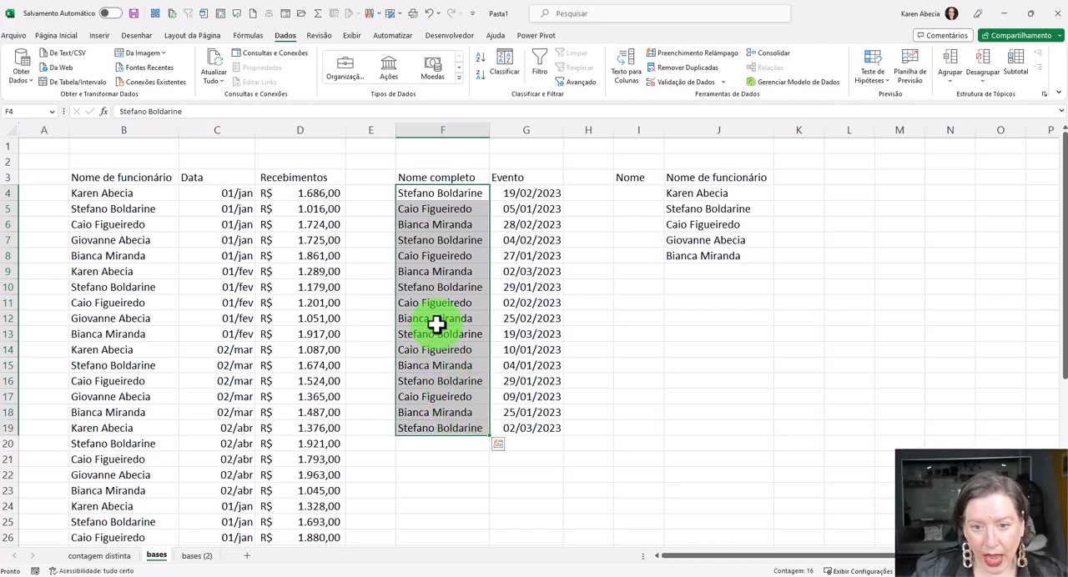
pyautogui.moveTo(440, 196); pyautogui.dragTo(506, 191)
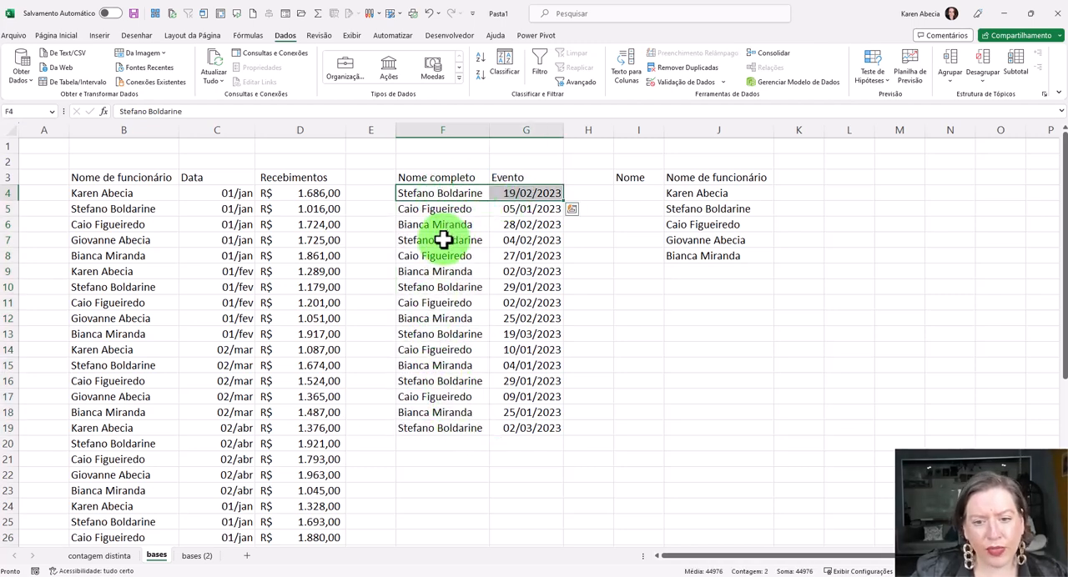
pyautogui.moveTo(443, 240); pyautogui.dragTo(503, 241)
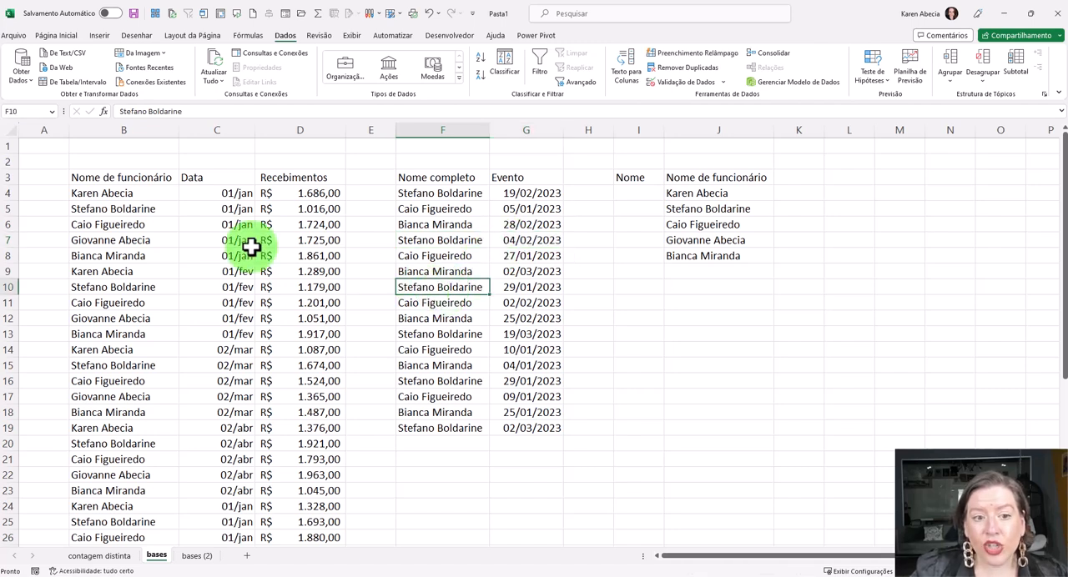
pyautogui.moveTo(176, 194); pyautogui.dragTo(175, 328)
pyautogui.moveTo(446, 194); pyautogui.dragTo(472, 338)
pyautogui.click(472, 353)
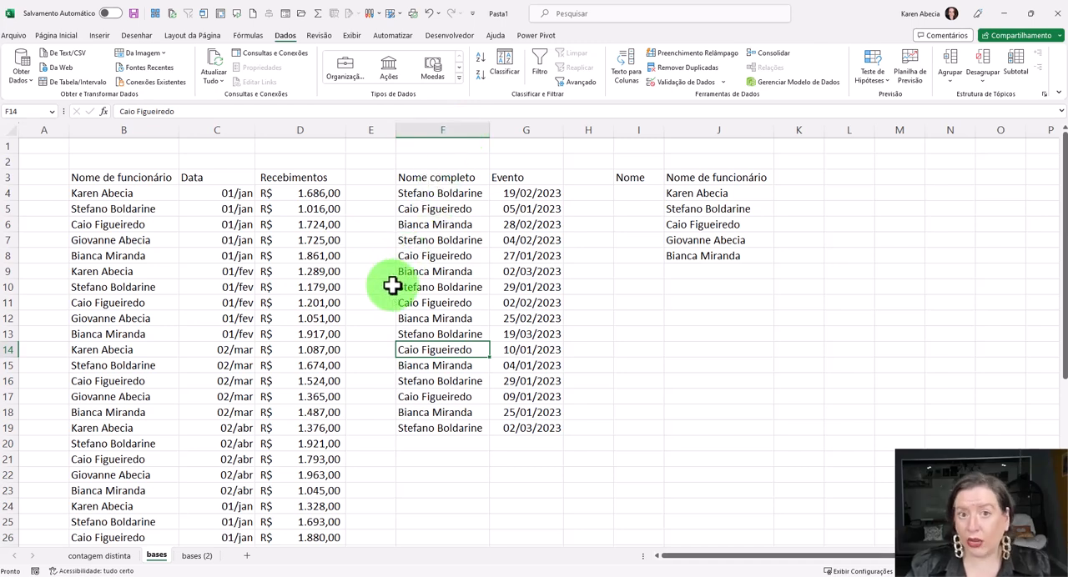
# - Copy the whole "Nome completo" column F into column L
pyautogui.click(422, 130)
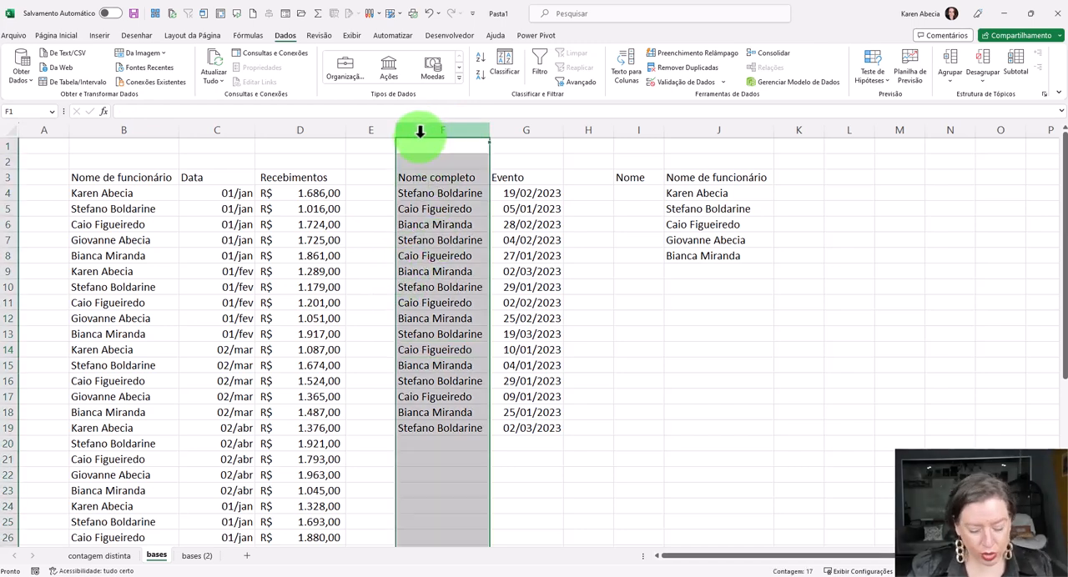
pyautogui.hotkey('ctrl', 'c')
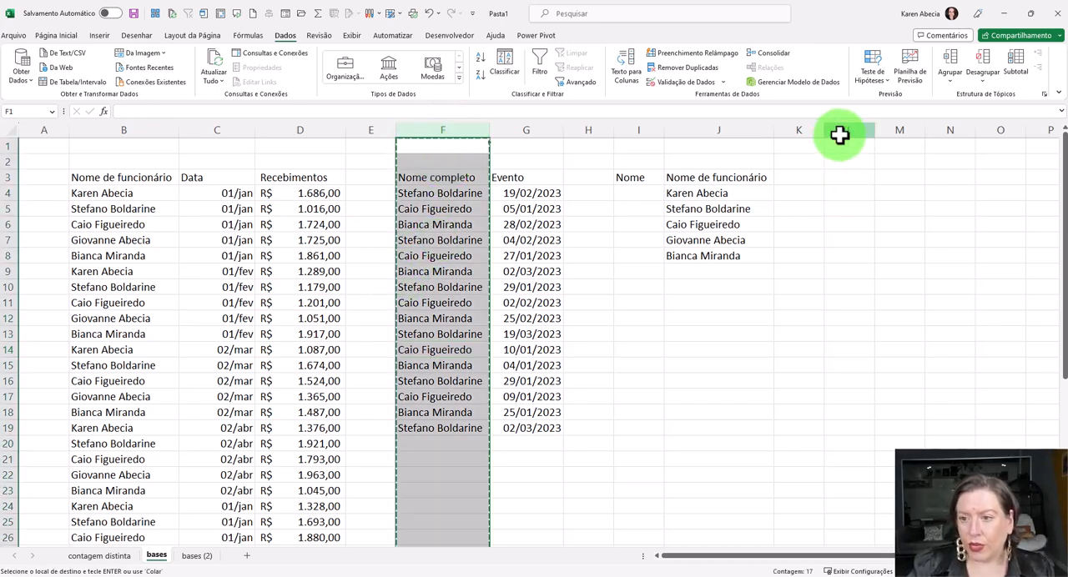
pyautogui.click(840, 134)
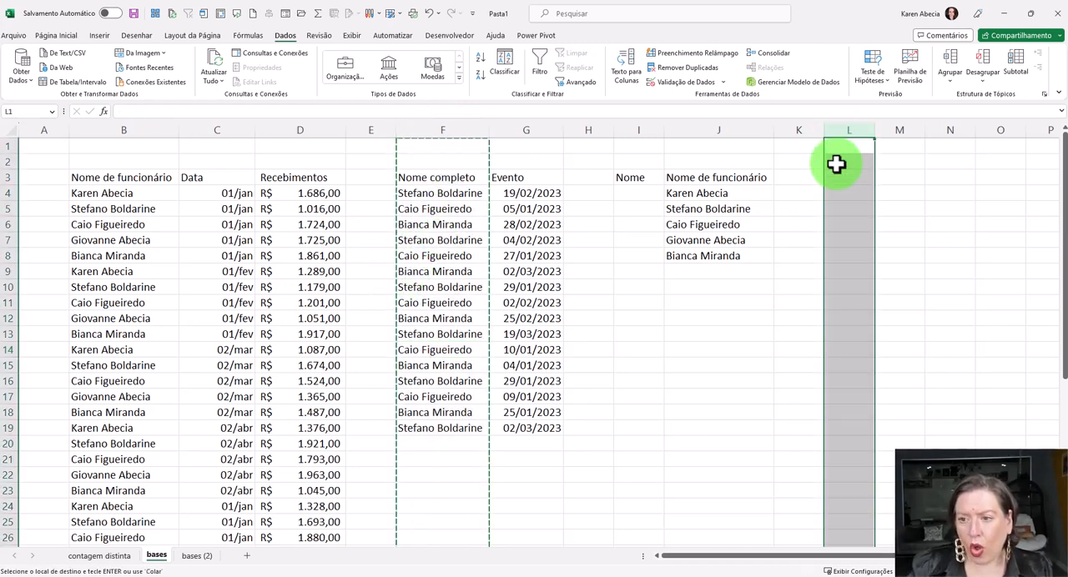
pyautogui.hotkey('ctrl', 'v')
pyautogui.click(859, 250)
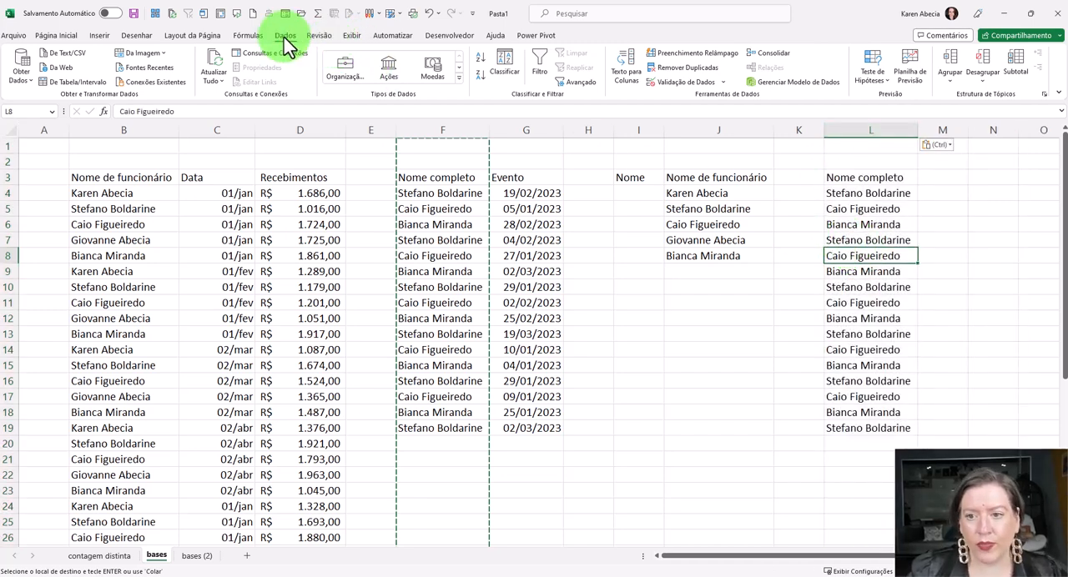
# - Remove the duplicate names from column L based on "Nome completo", treating the first row as a header
pyautogui.click(686, 69)
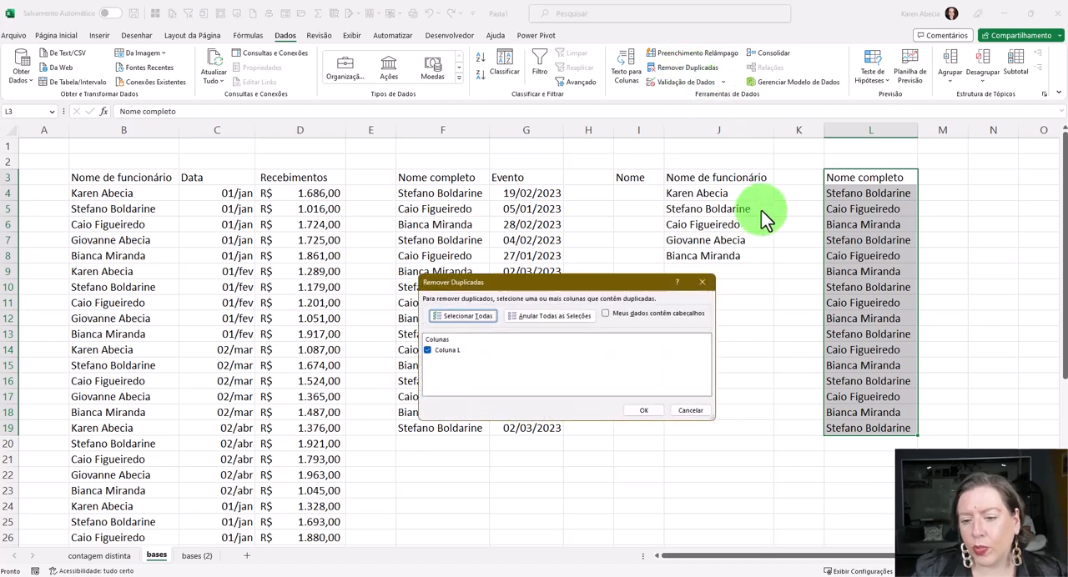
pyautogui.click(609, 313)
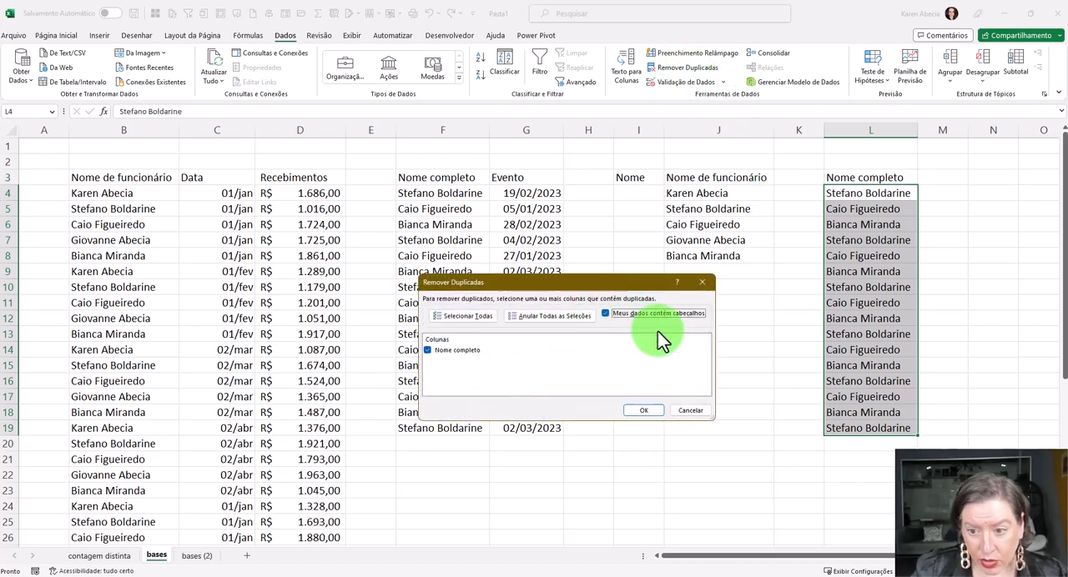
pyautogui.click(639, 412)
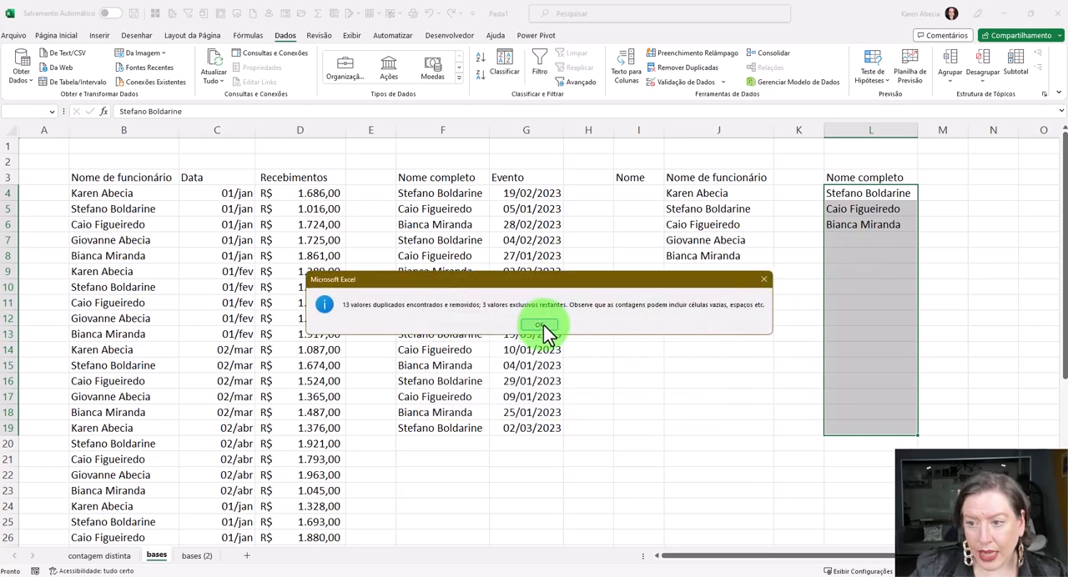
pyautogui.click(542, 332)
pyautogui.click(870, 255)
pyautogui.click(876, 287)
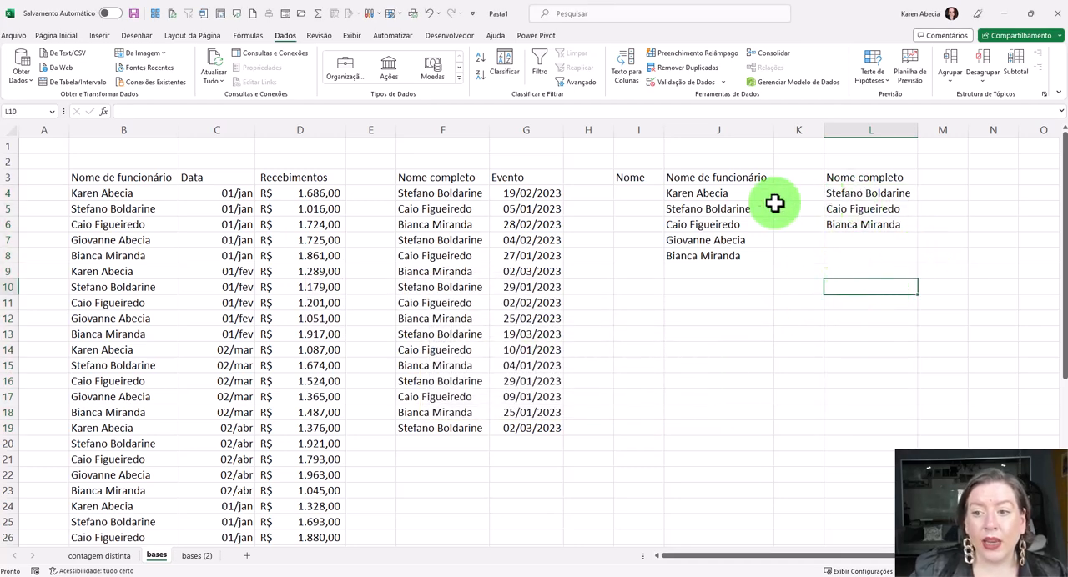
pyautogui.moveTo(751, 177); pyautogui.dragTo(748, 256)
pyautogui.moveTo(877, 176); pyautogui.dragTo(865, 237)
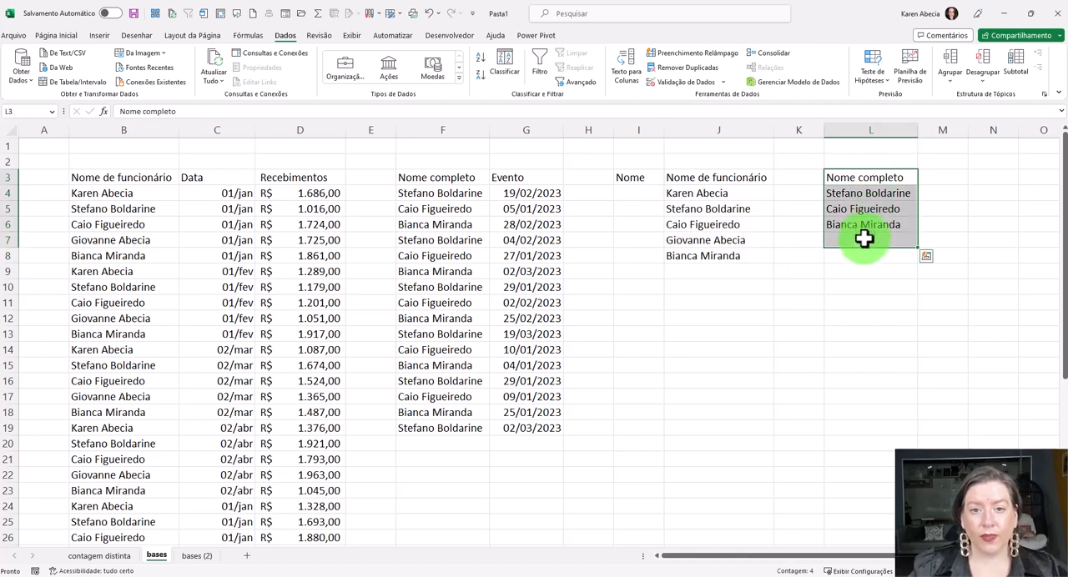
# - Compare the unique event names in column L with the unique employee names in column J
pyautogui.click(871, 288)
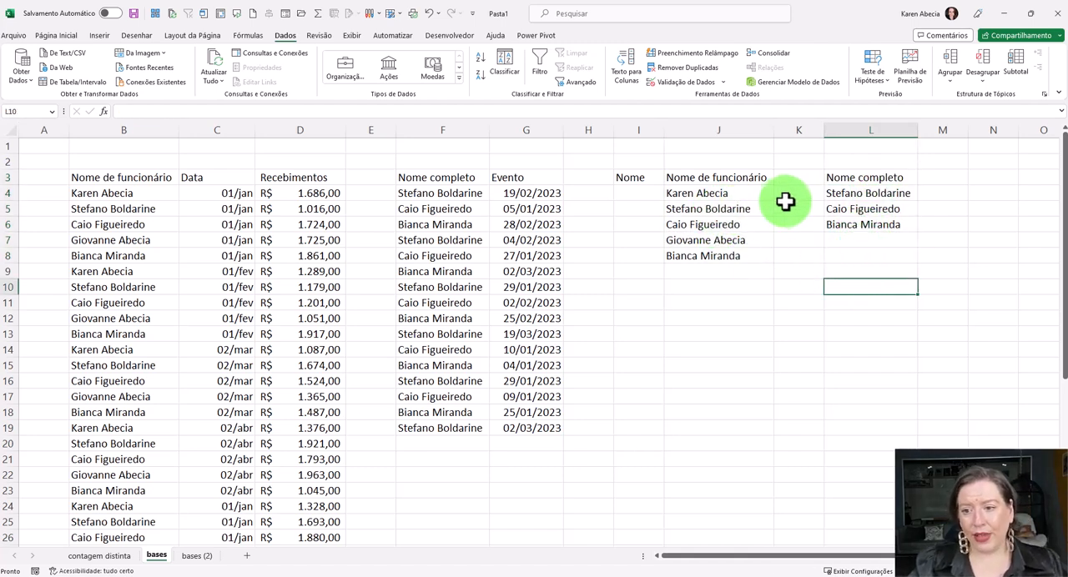
pyautogui.click(841, 193)
pyautogui.click(748, 208)
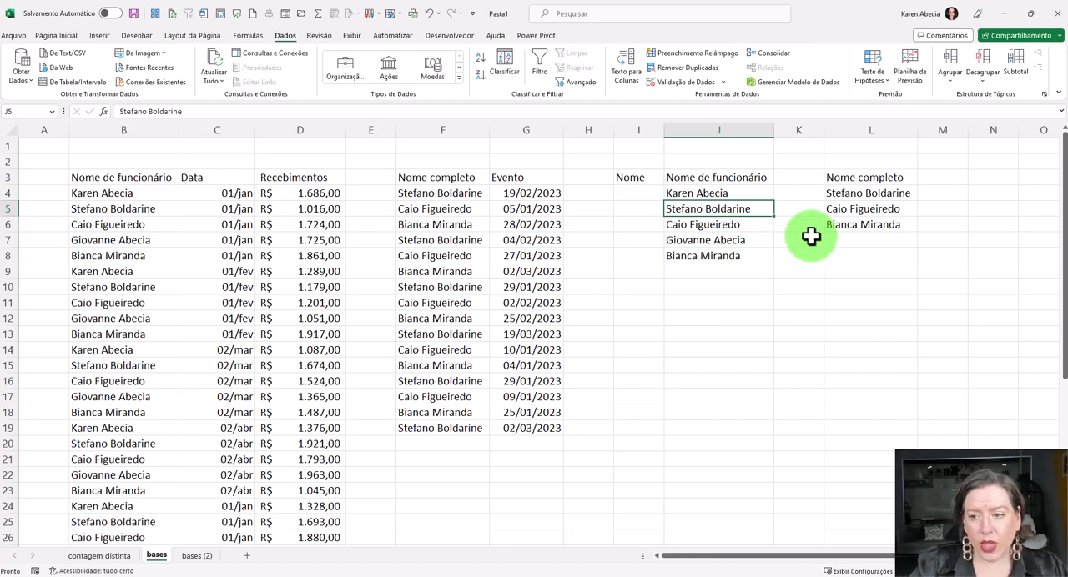
pyautogui.moveTo(839, 195); pyautogui.dragTo(839, 228)
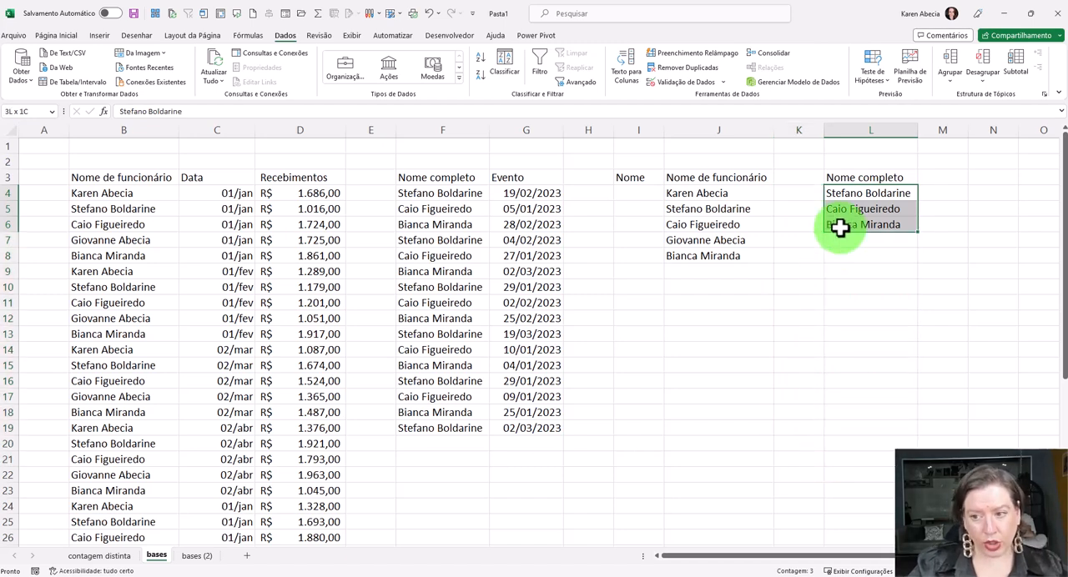
pyautogui.hotkey('ctrl', 'q')
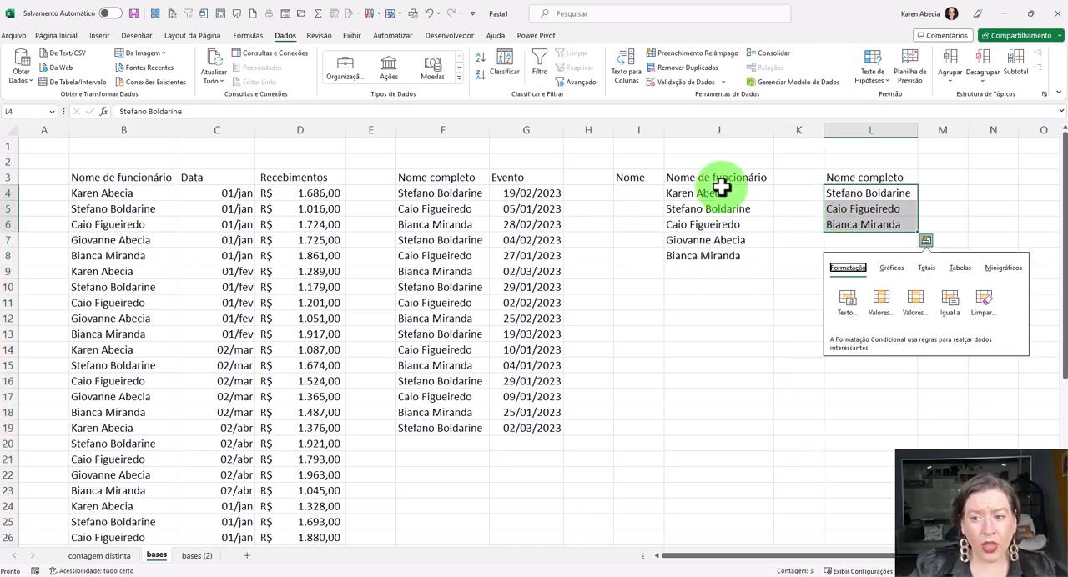
pyautogui.click(718, 181)
pyautogui.click(714, 271)
pyautogui.click(716, 315)
pyautogui.moveTo(850, 197); pyautogui.dragTo(849, 227)
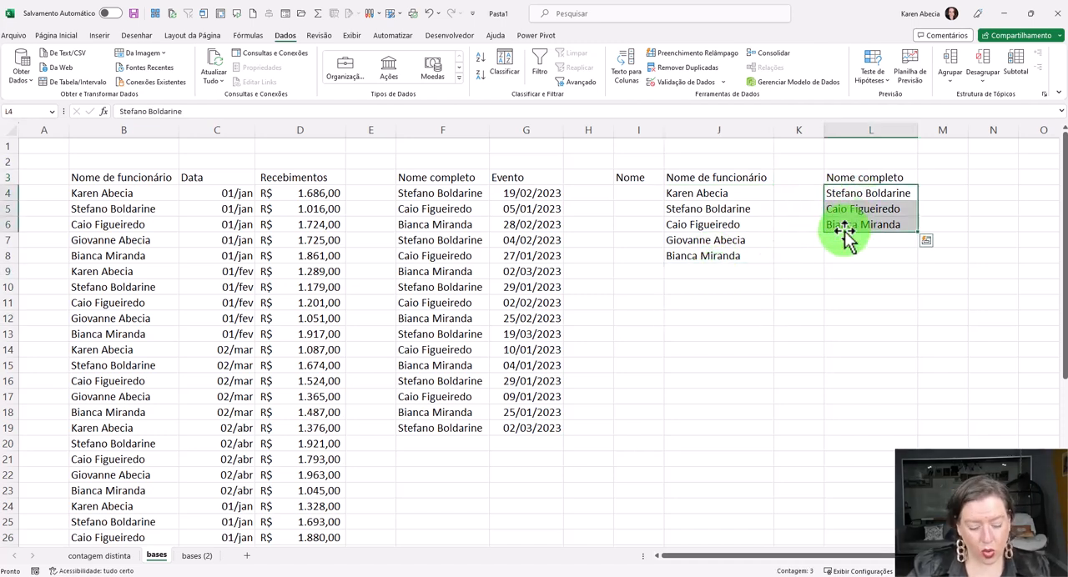
pyautogui.keyDown('ctrl'); pyautogui.click(719, 274); pyautogui.keyUp('ctrl')
pyautogui.hotkey('ctrl', 'c')
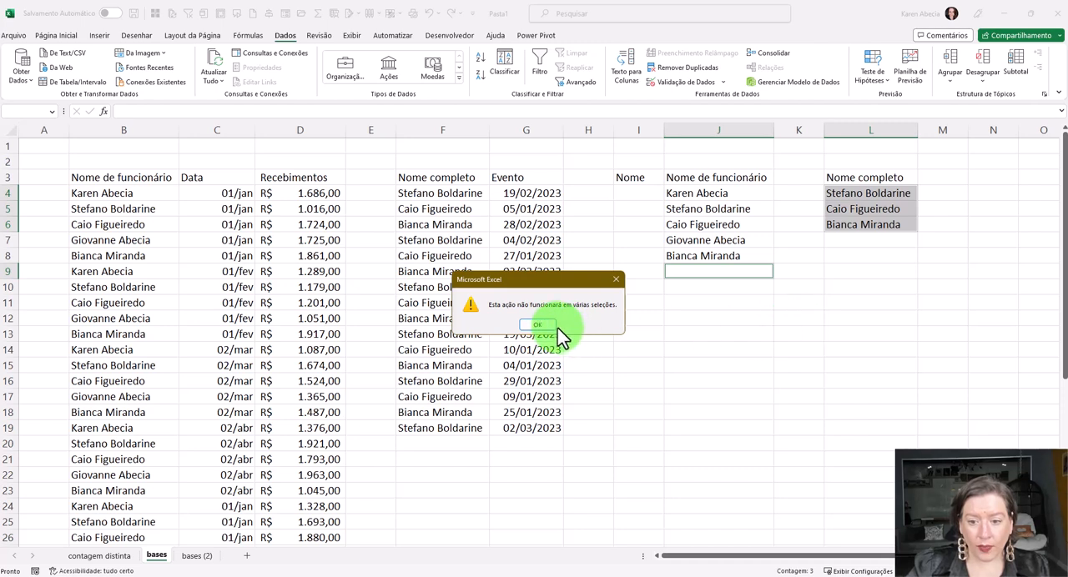
pyautogui.click(540, 323)
pyautogui.click(794, 292)
# - Append the names from L4:L6 to the column J list starting at J9, and delete column L
pyautogui.moveTo(849, 194); pyautogui.dragTo(851, 226)
pyautogui.hotkey('ctrl', 'c')
pyautogui.click(725, 272)
pyautogui.hotkey('ctrl', 'v')
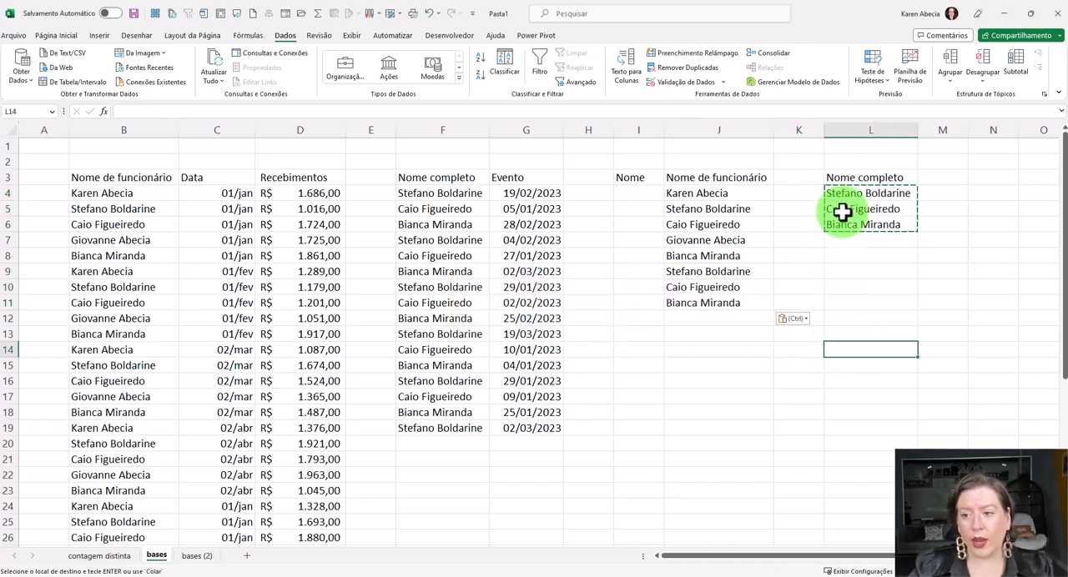
pyautogui.click(839, 131)
pyautogui.hotkey('ctrl', '-')
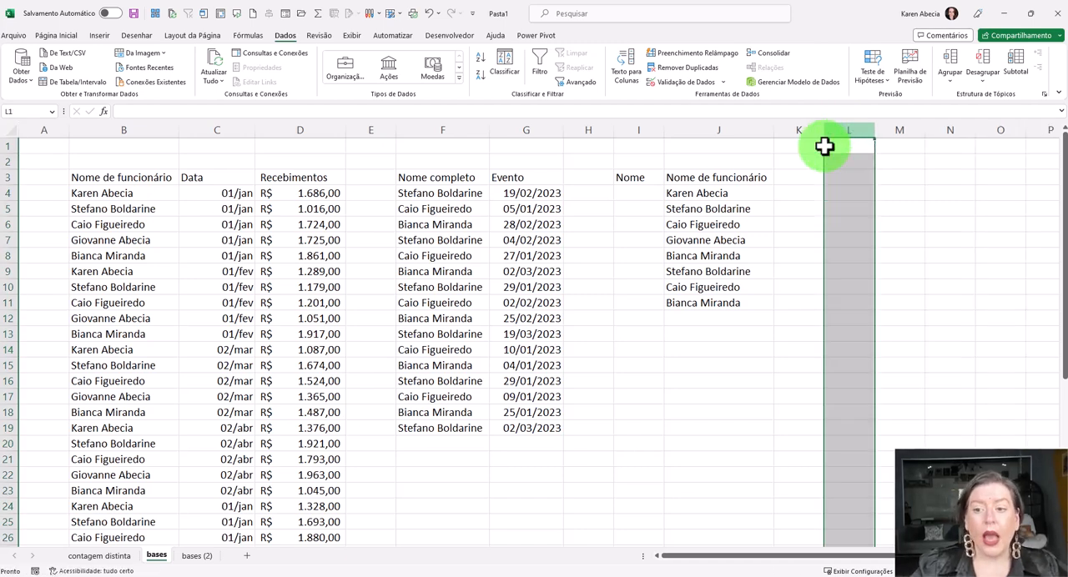
# - Remove the duplicates from the combined column J list based only on "Nome de funcionário", treating the first row as headers
pyautogui.click(686, 226)
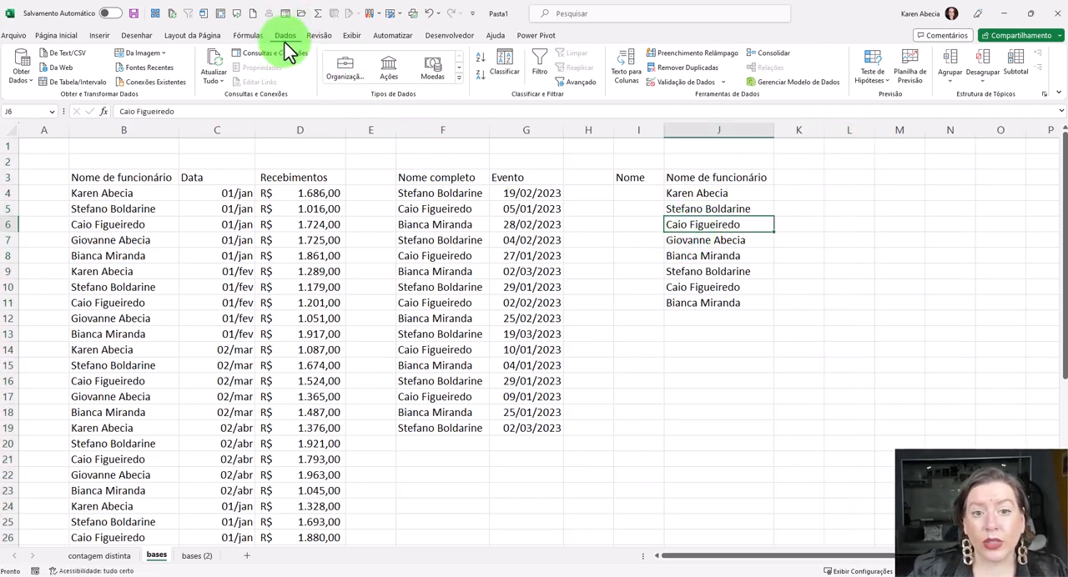
pyautogui.click(678, 68)
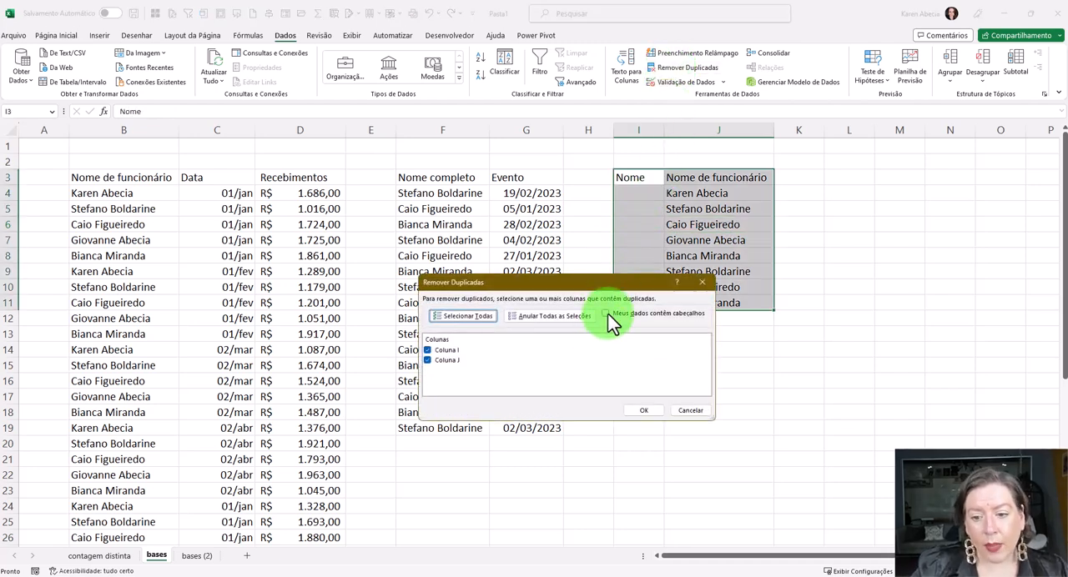
pyautogui.click(428, 351)
pyautogui.click(605, 313)
pyautogui.click(642, 411)
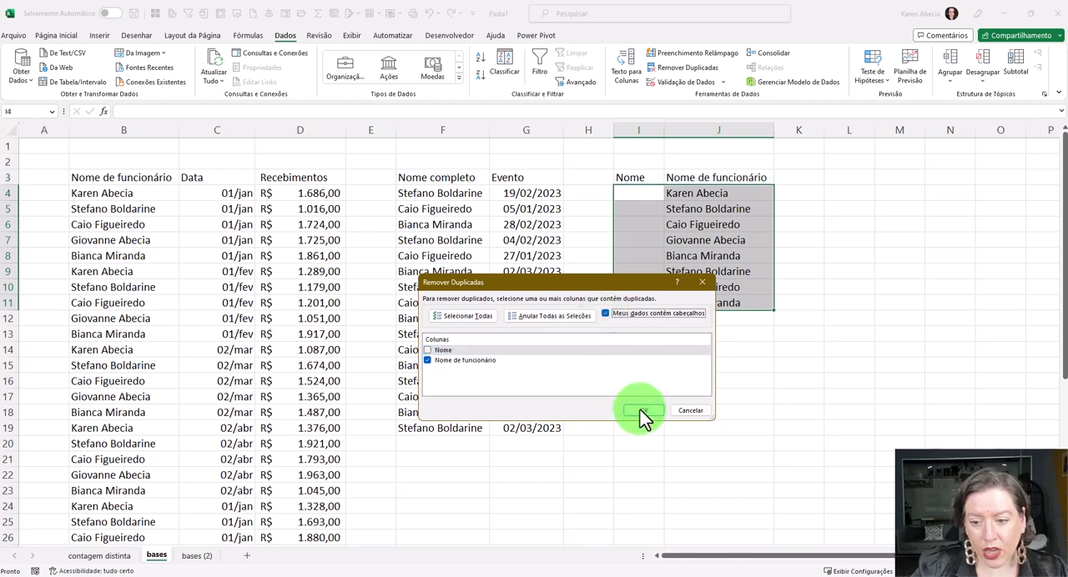
pyautogui.click(531, 325)
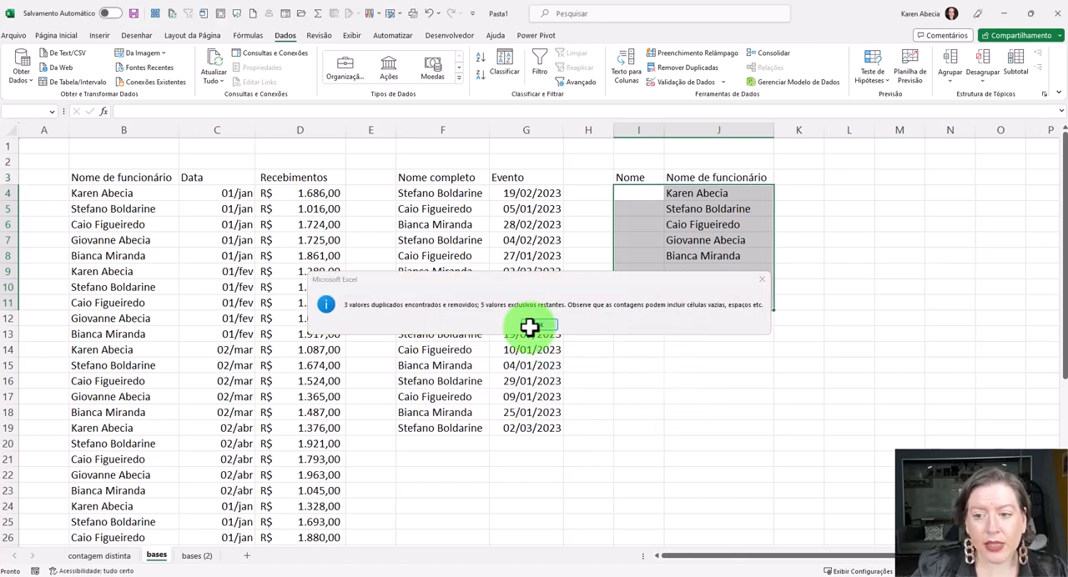
pyautogui.click(778, 271)
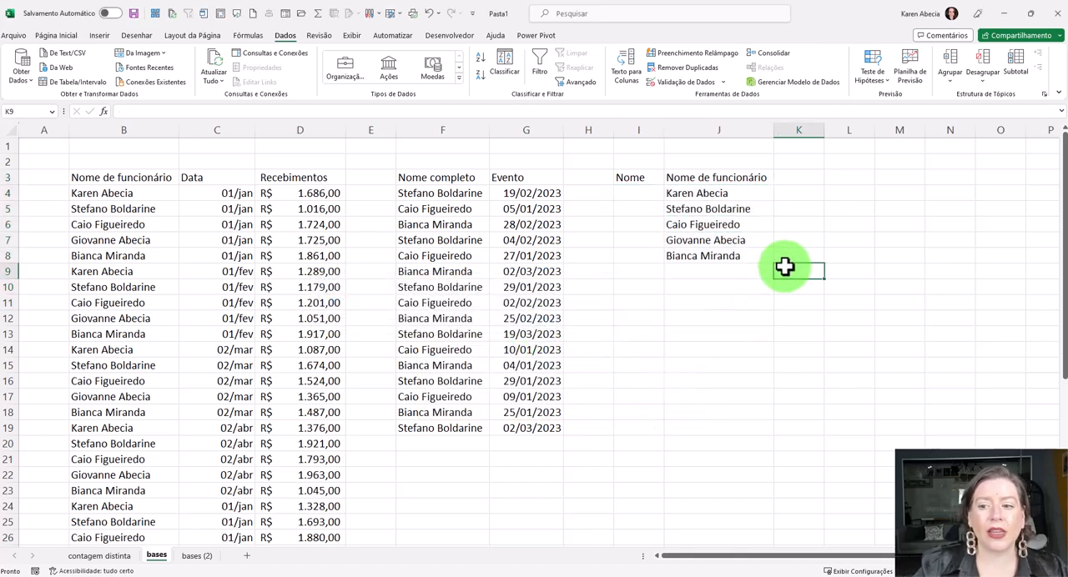
pyautogui.click(747, 297)
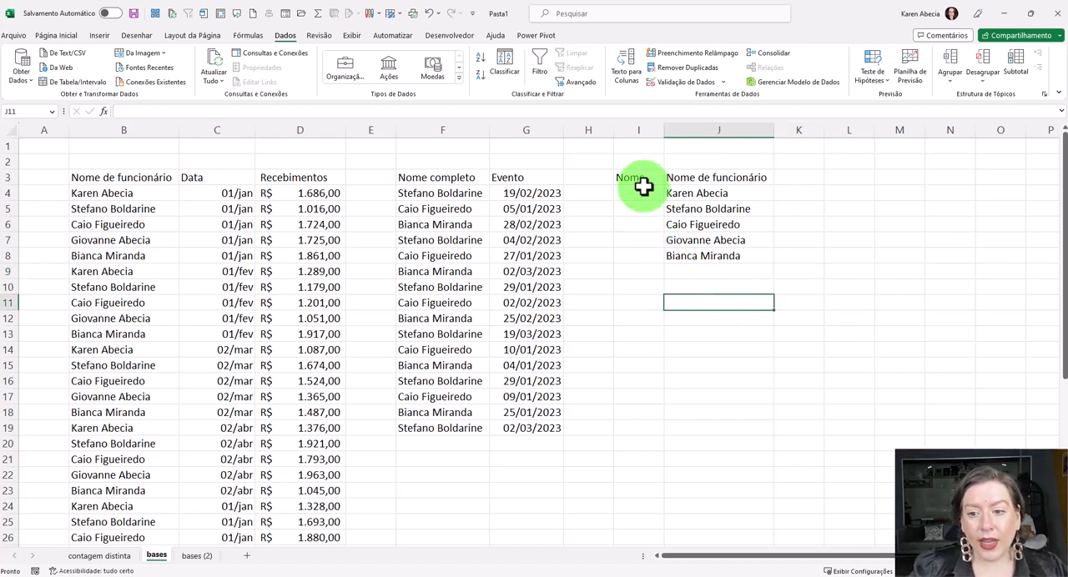
# - Clear the leftover "Nome" header in cell I3 and slightly widen column J
pyautogui.click(639, 180)
pyautogui.press('Delete')
pyautogui.click(760, 251)
pyautogui.click(718, 179)
pyautogui.click(708, 179)
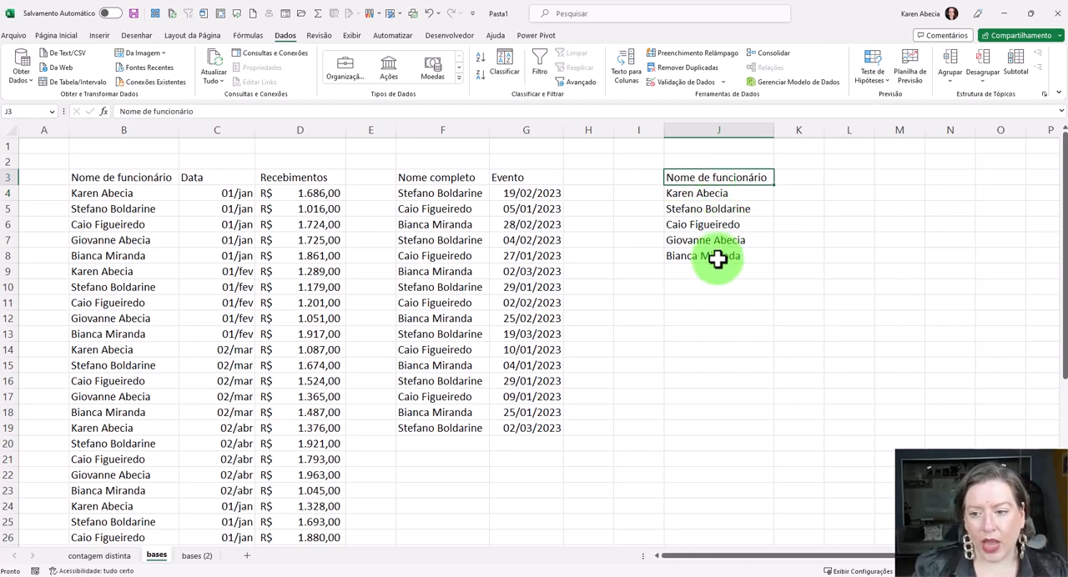
pyautogui.click(715, 258)
pyautogui.moveTo(776, 131); pyautogui.dragTo(779, 130)
pyautogui.click(798, 269)
pyautogui.moveTo(719, 178); pyautogui.dragTo(723, 258)
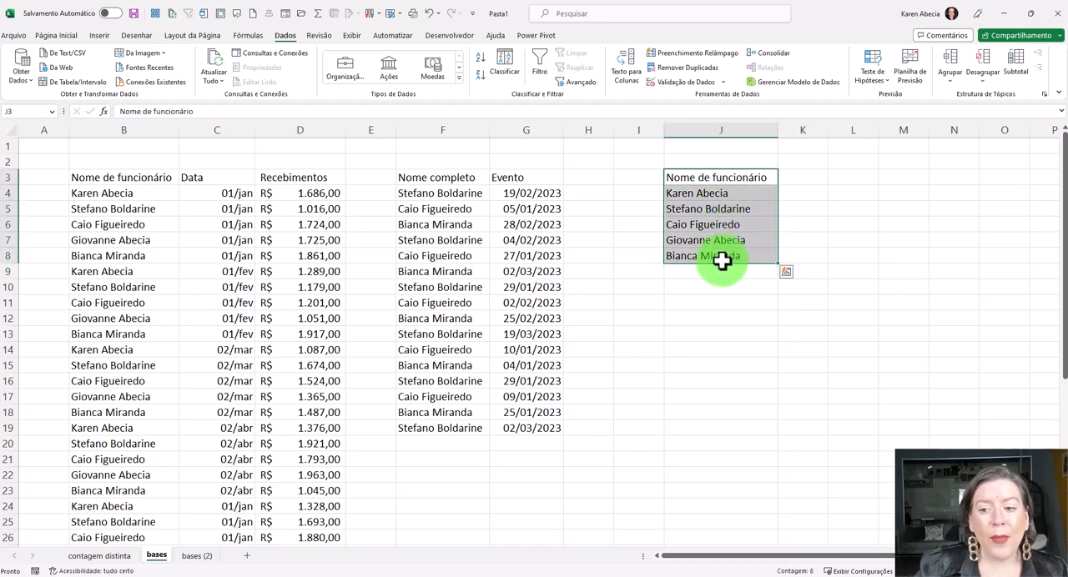
pyautogui.click(710, 329)
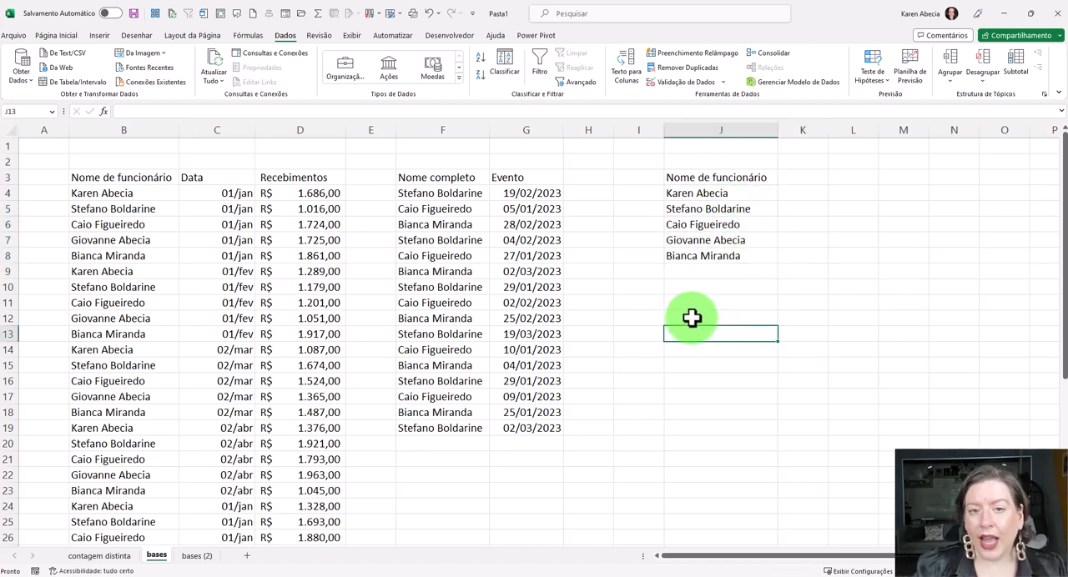
# - Review the records in the receipts range and the events range, checking how names repeat across their rows
pyautogui.moveTo(158, 239); pyautogui.dragTo(309, 288)
pyautogui.click(303, 334)
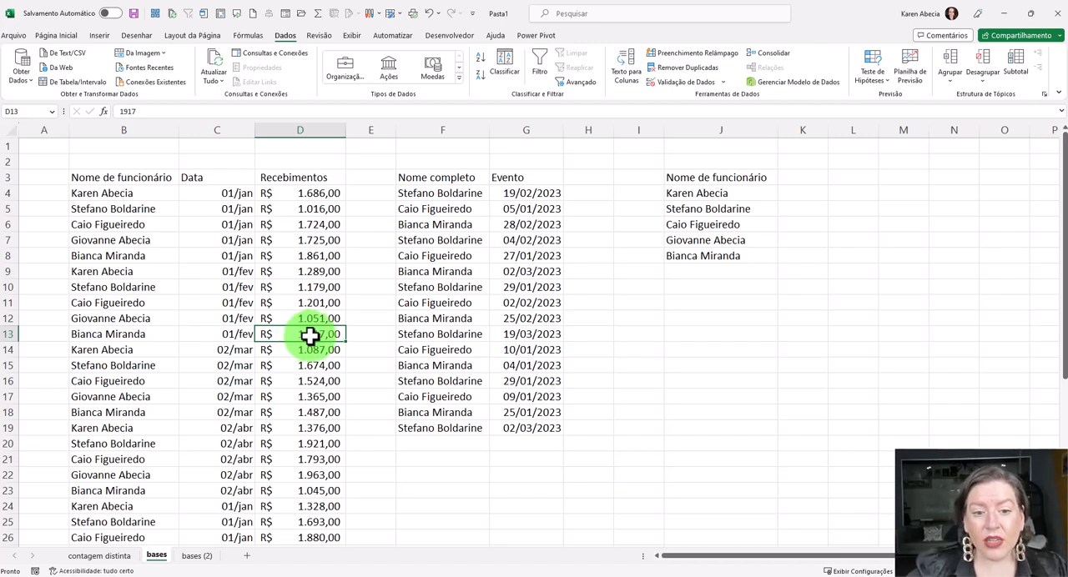
pyautogui.moveTo(108, 224); pyautogui.dragTo(312, 287)
pyautogui.moveTo(434, 247); pyautogui.dragTo(507, 299)
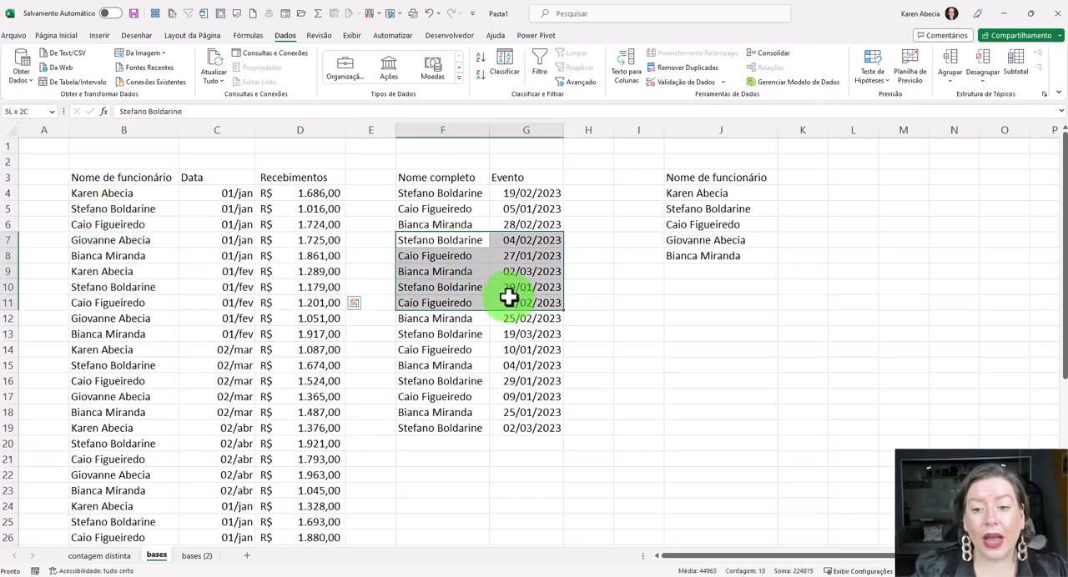
pyautogui.click(492, 353)
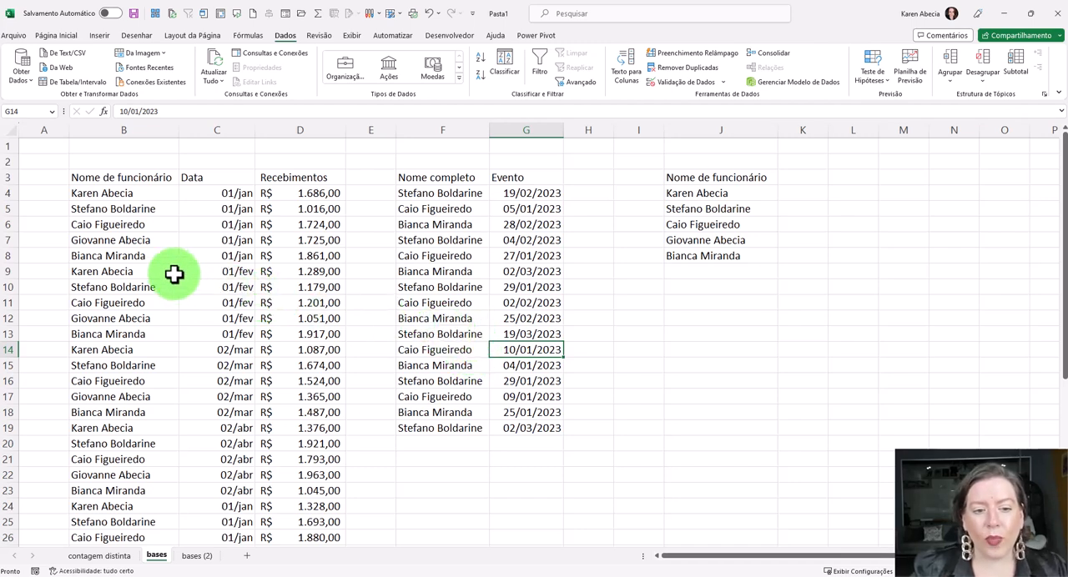
pyautogui.click(155, 241)
pyautogui.click(194, 239)
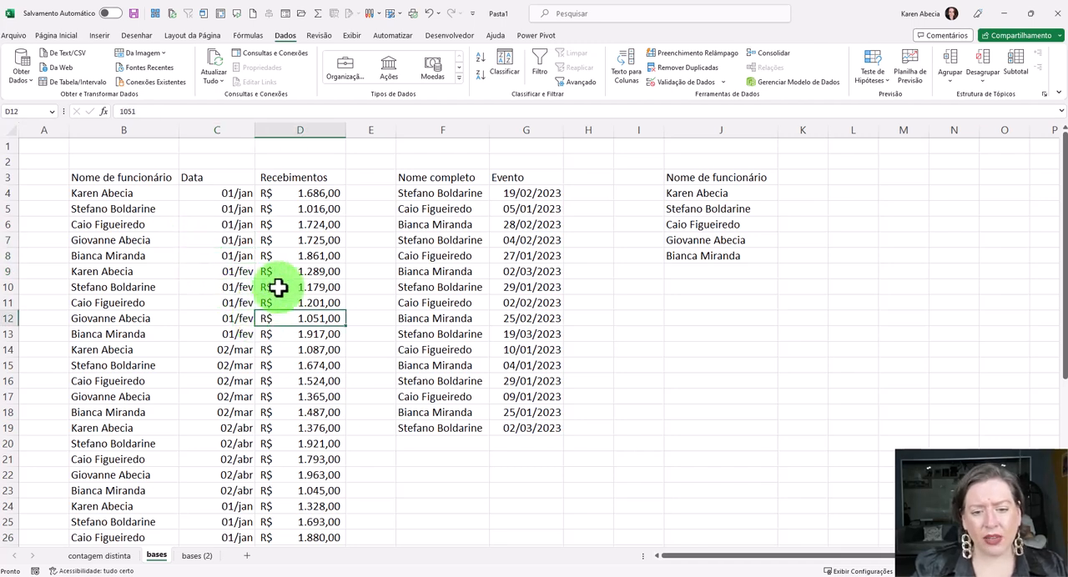
# - Convert the receipts range B3:D43 into a table with headers
pyautogui.click(230, 291)
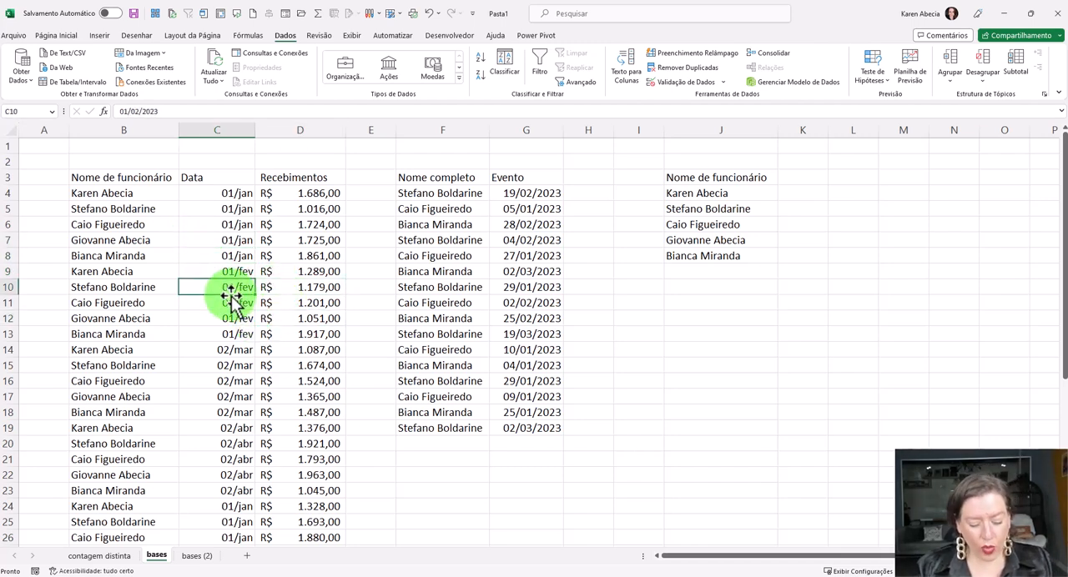
pyautogui.hotkey('ctrl', 'alt', 't')
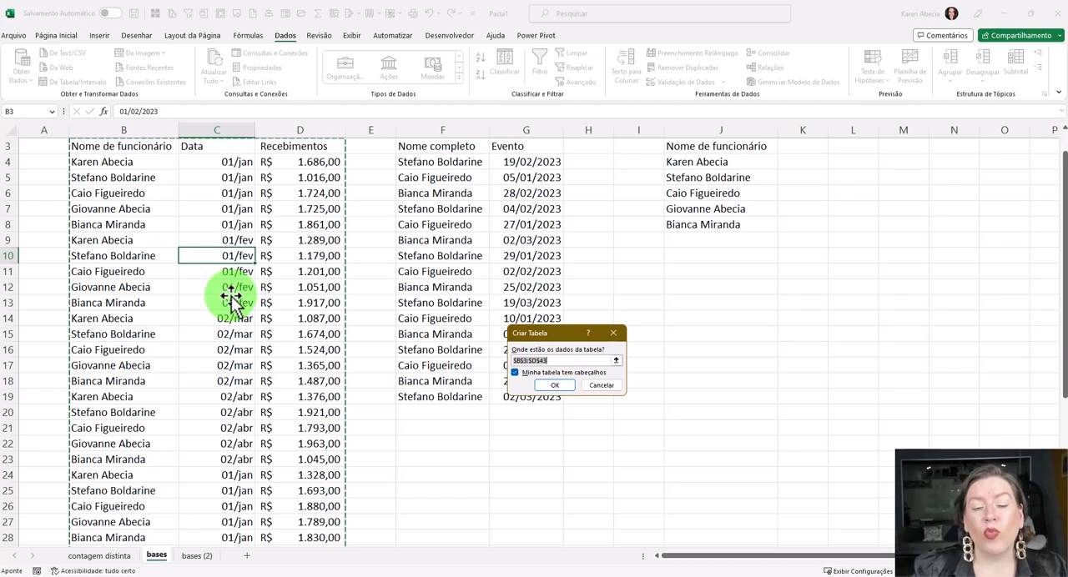
pyautogui.scroll(1, 358, 348)
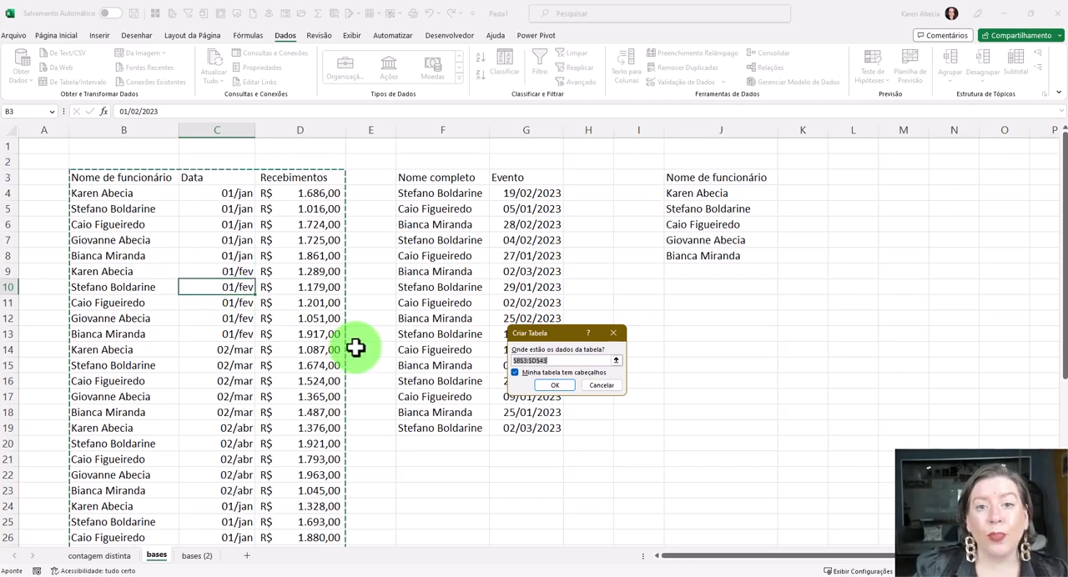
pyautogui.moveTo(534, 338); pyautogui.dragTo(387, 166)
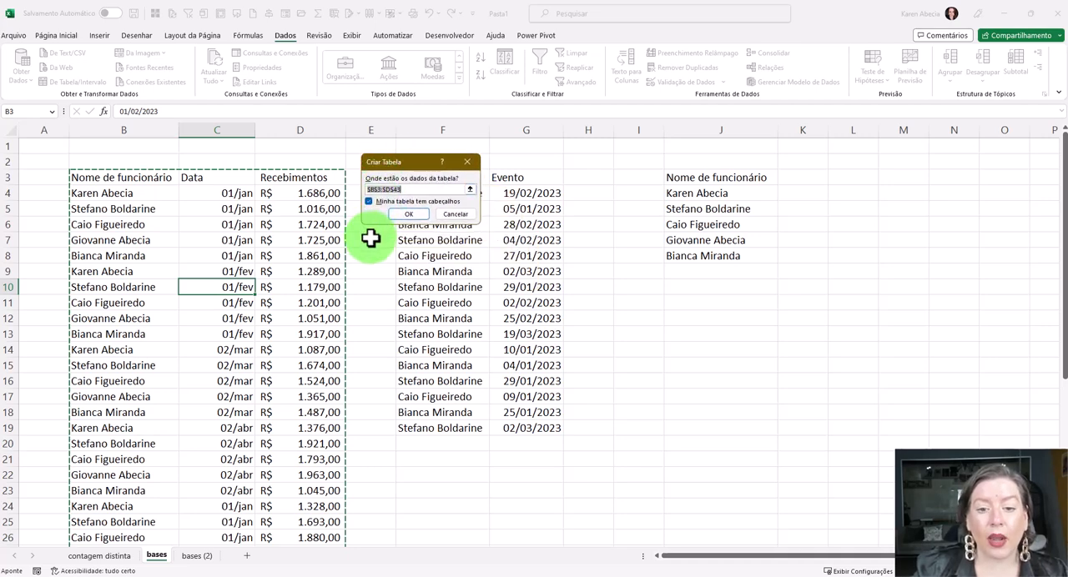
pyautogui.click(404, 215)
# - Convert the events range F3:G19 into a table with headers
pyautogui.click(450, 302)
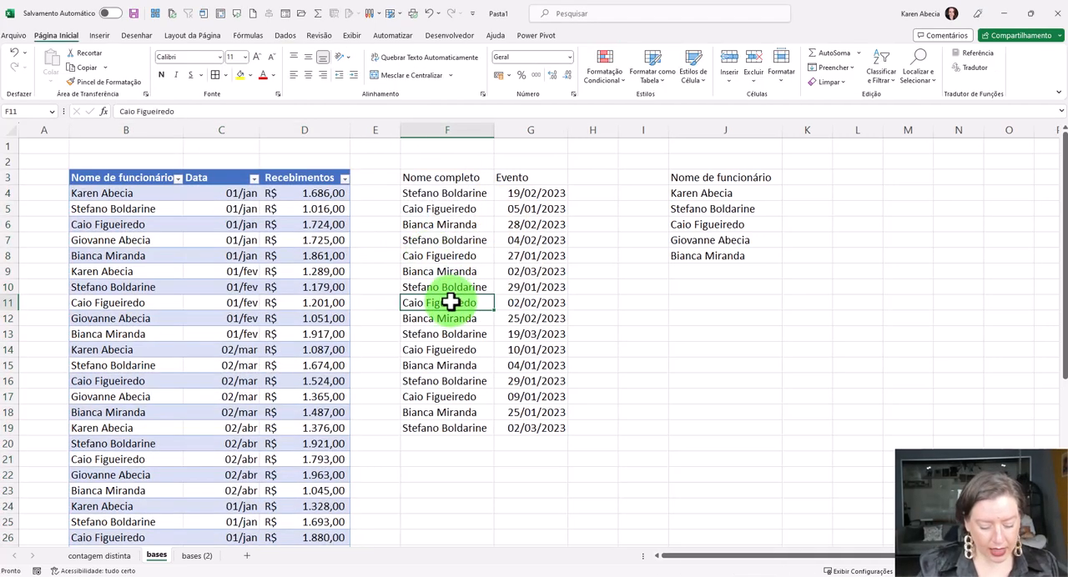
pyautogui.hotkey('ctrl', 'alt', 't')
pyautogui.press('Return')
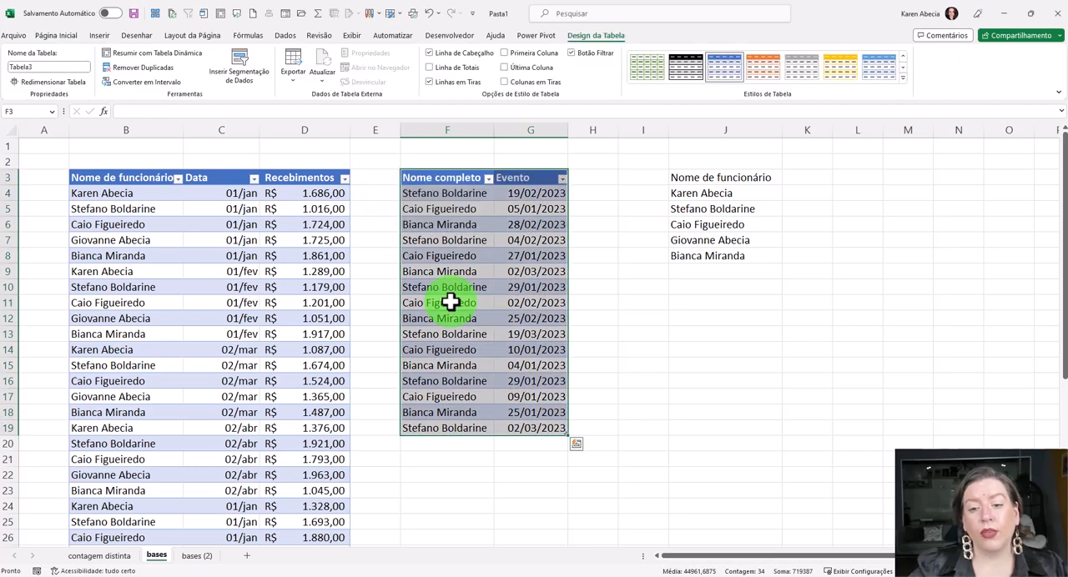
# - Convert the unique names list J3:J8 into a table, marking that it has headers
pyautogui.click(686, 210)
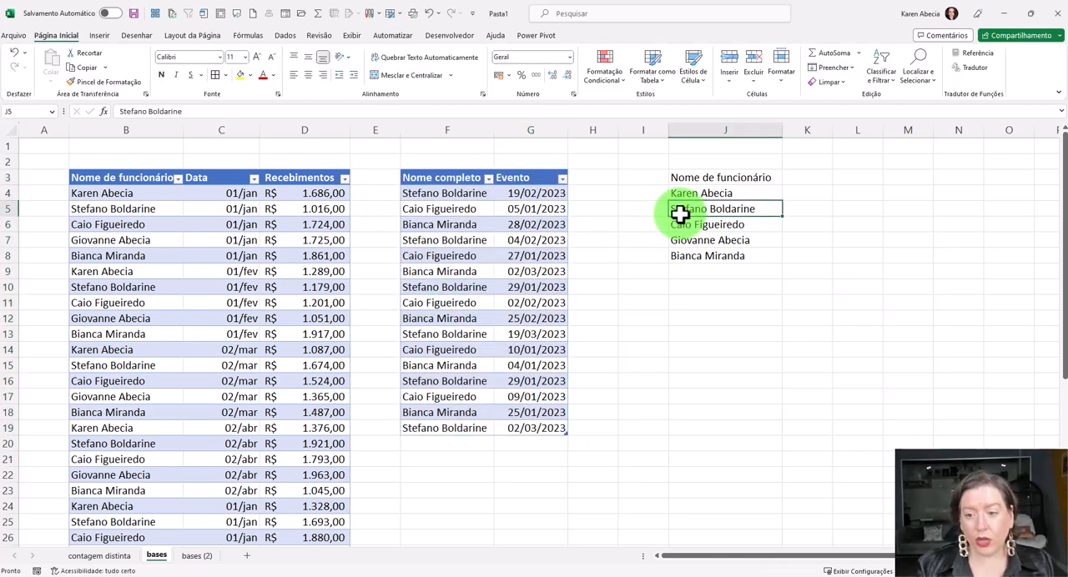
pyautogui.hotkey('ctrl', 'alt', 't')
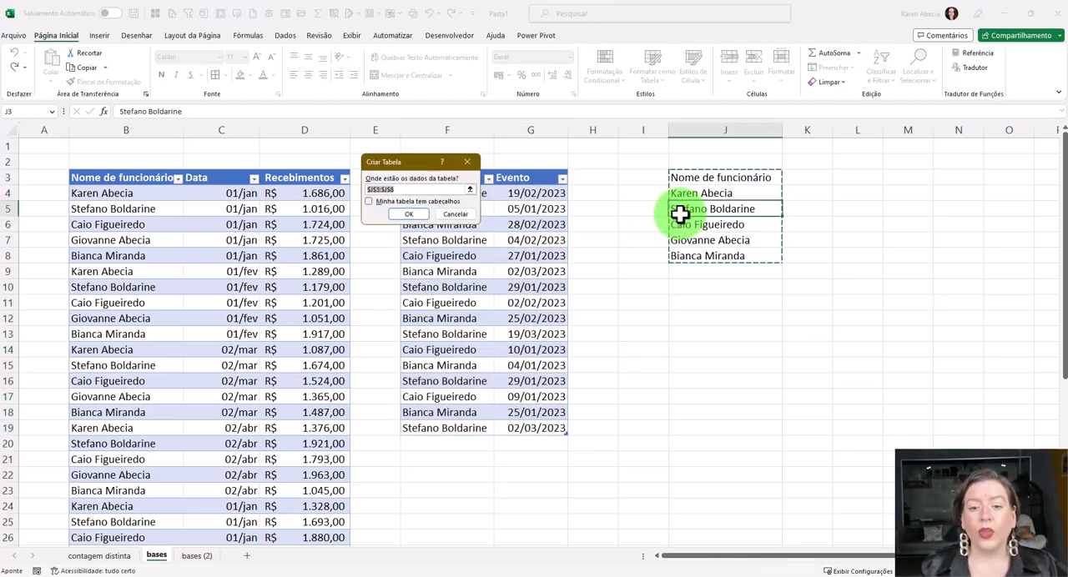
pyautogui.click(368, 202)
pyautogui.click(408, 215)
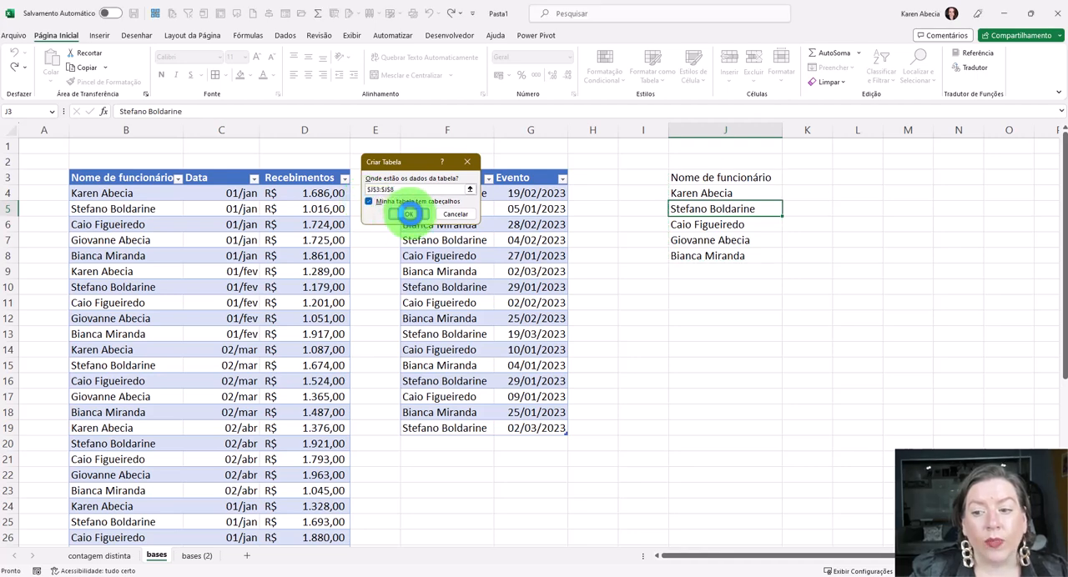
pyautogui.click(720, 349)
# - Apply a gold banded table style to the receipts table and a green banded style to the unique names table
pyautogui.click(232, 239)
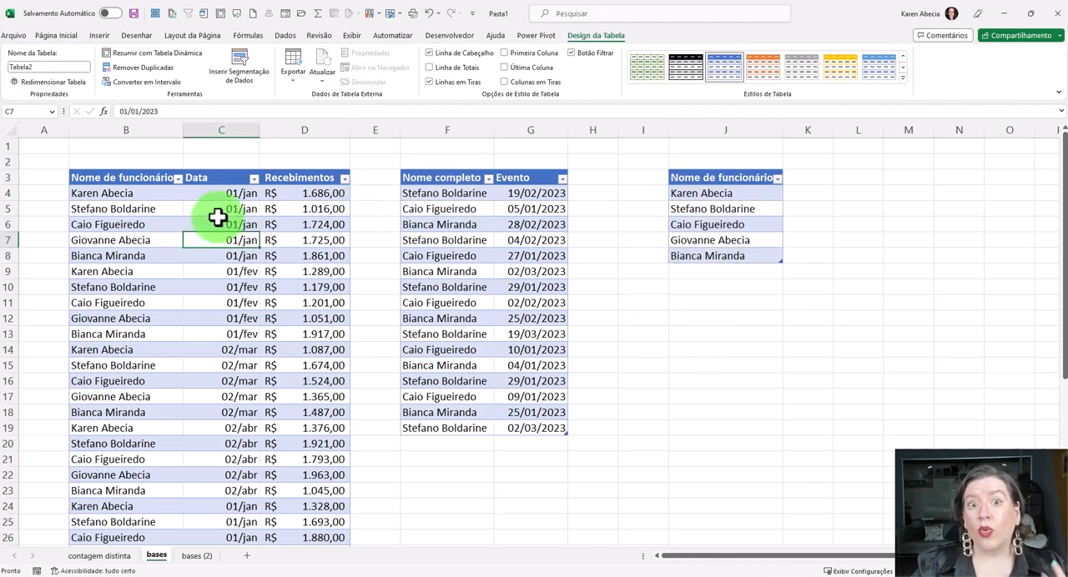
pyautogui.click(839, 68)
pyautogui.click(534, 255)
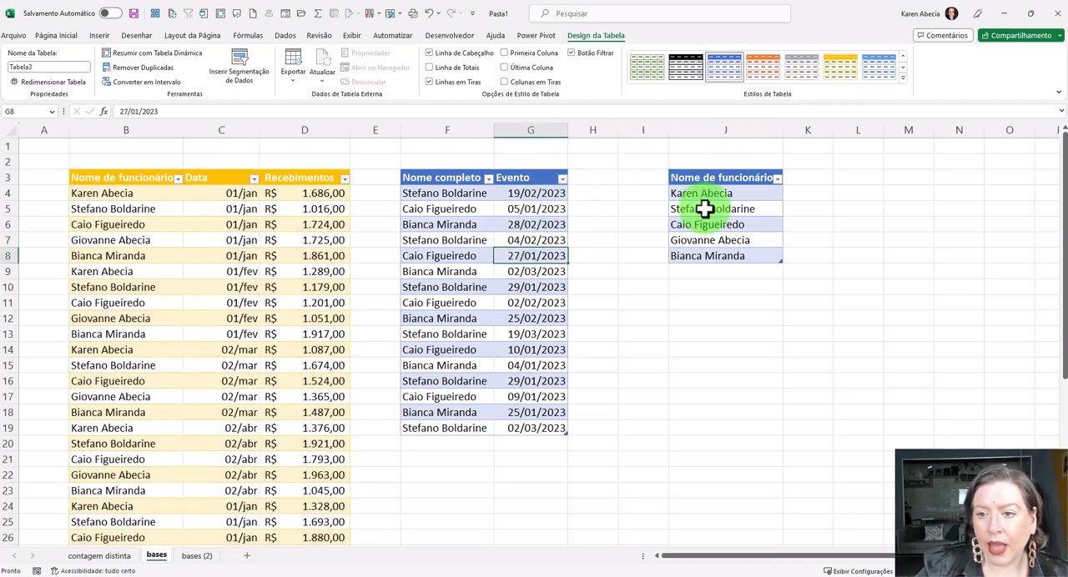
pyautogui.click(751, 209)
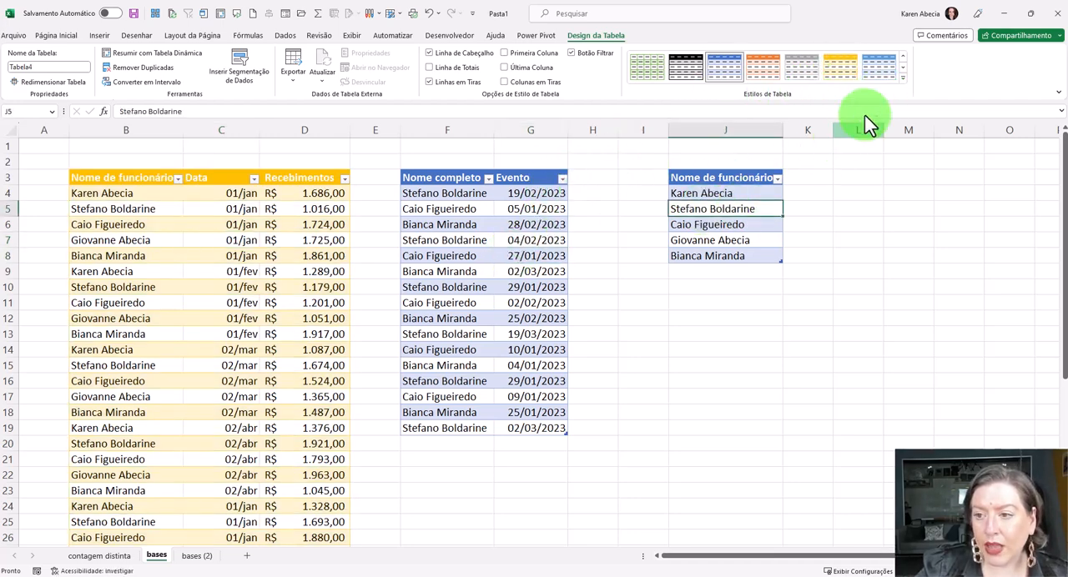
pyautogui.click(902, 78)
pyautogui.click(883, 232)
pyautogui.click(837, 287)
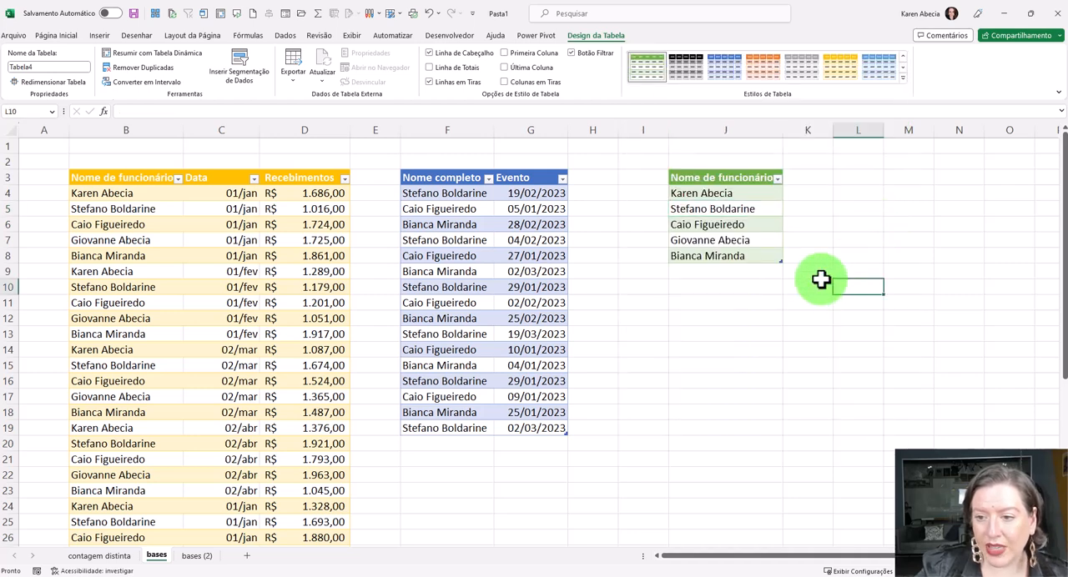
pyautogui.click(744, 318)
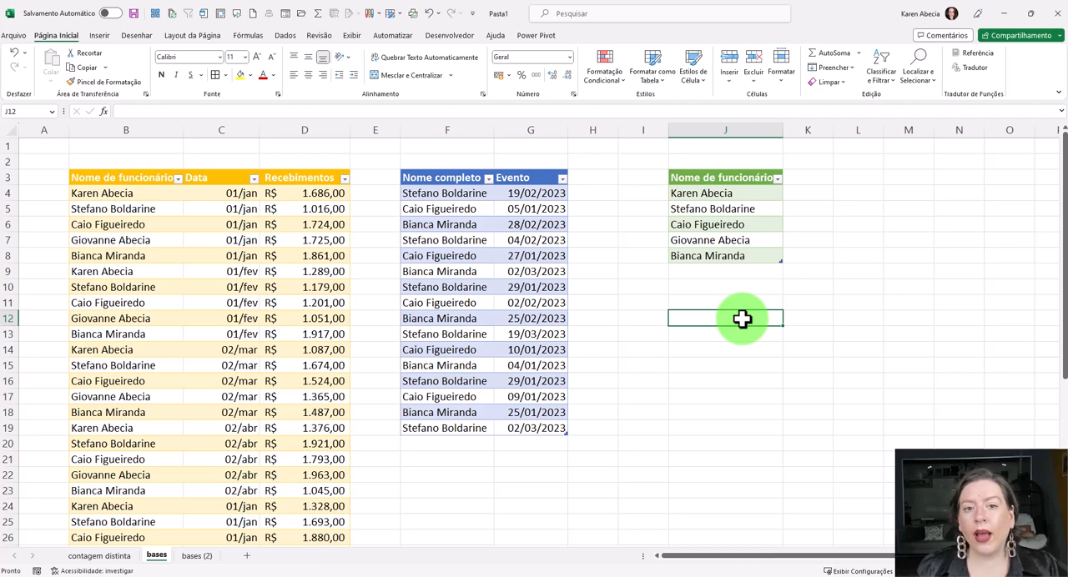
# - Name the gold receipts table base_pgto
pyautogui.click(244, 272)
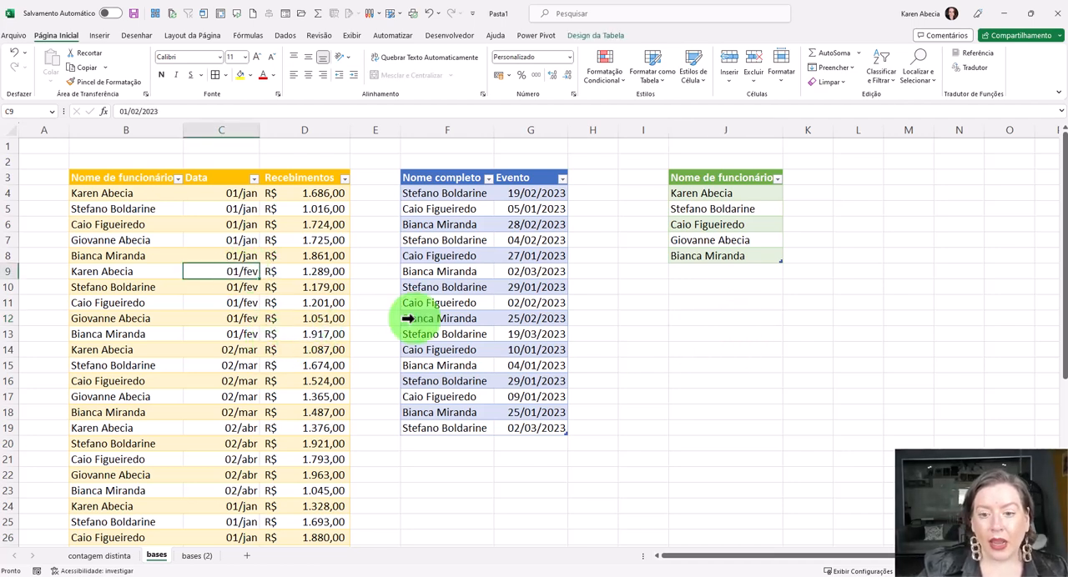
pyautogui.click(449, 284)
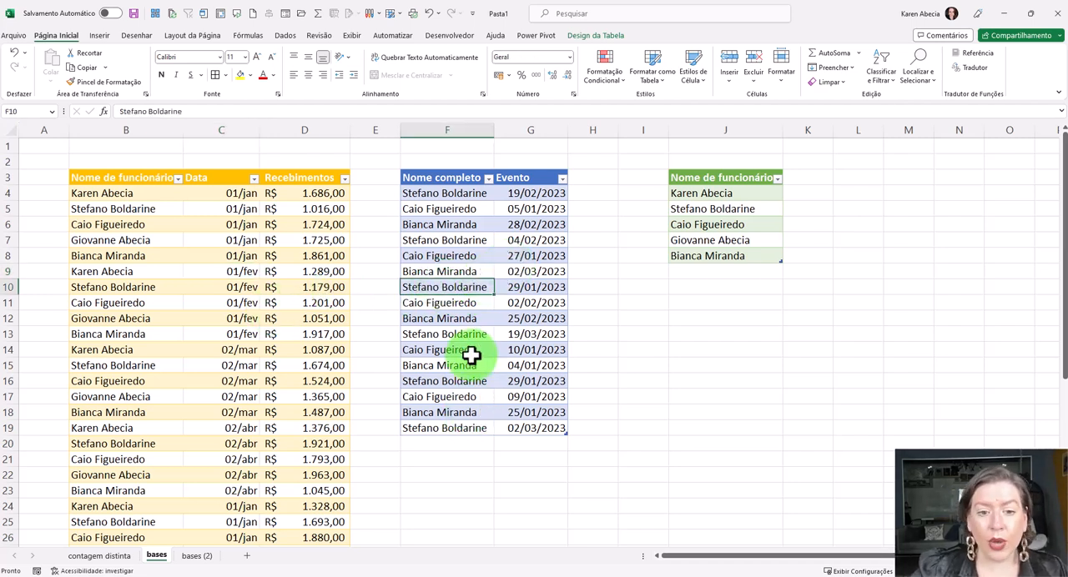
pyautogui.click(246, 239)
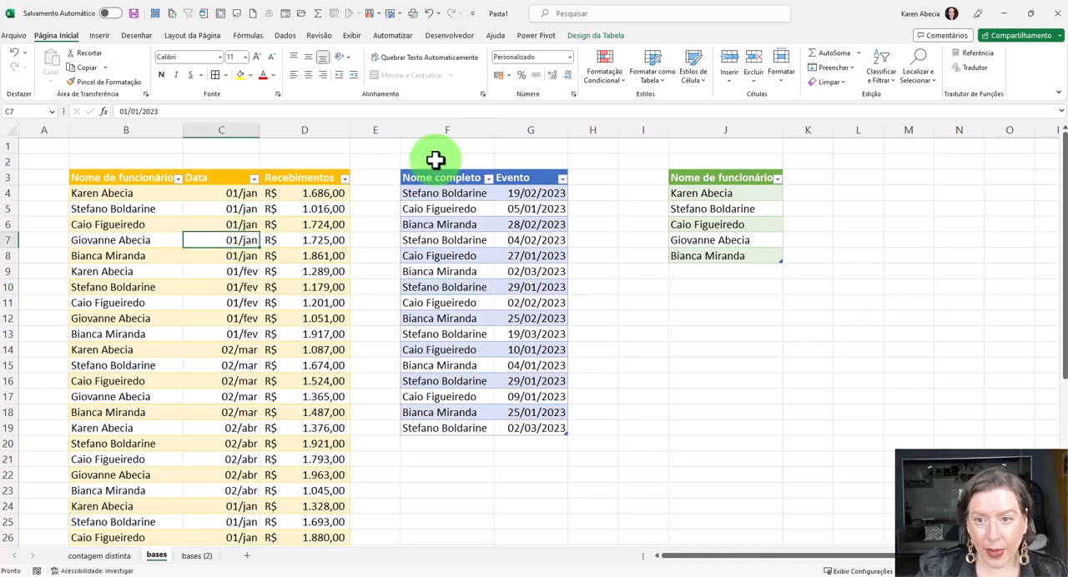
pyautogui.click(594, 37)
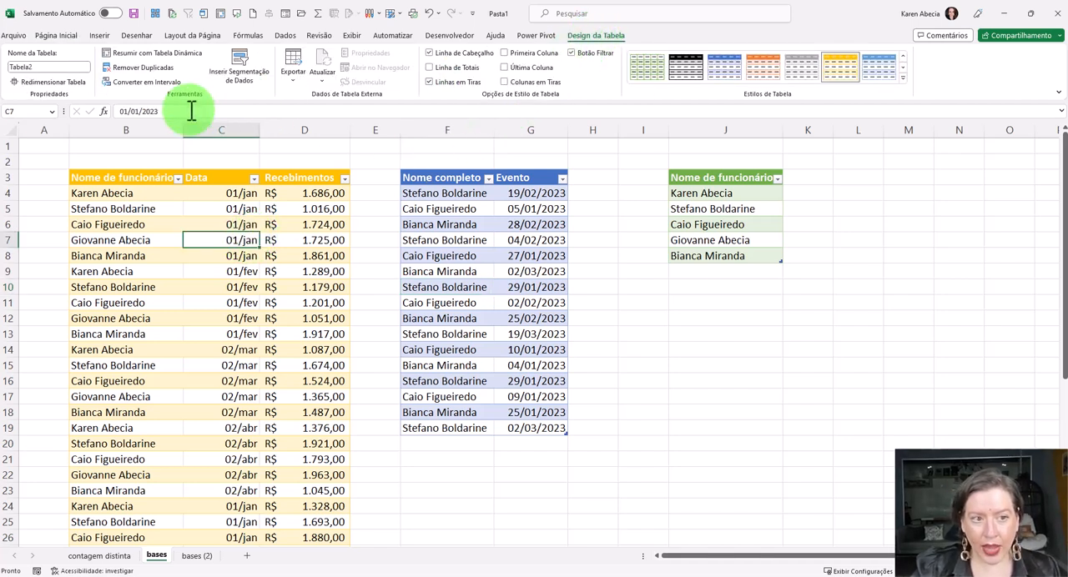
pyautogui.click(39, 68)
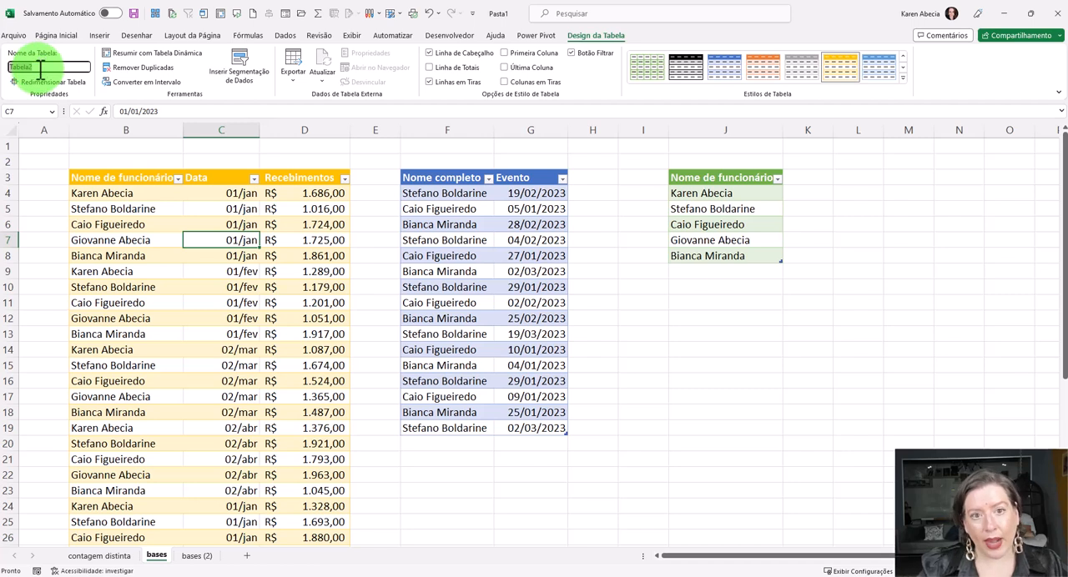
pyautogui.write('base_pgto')
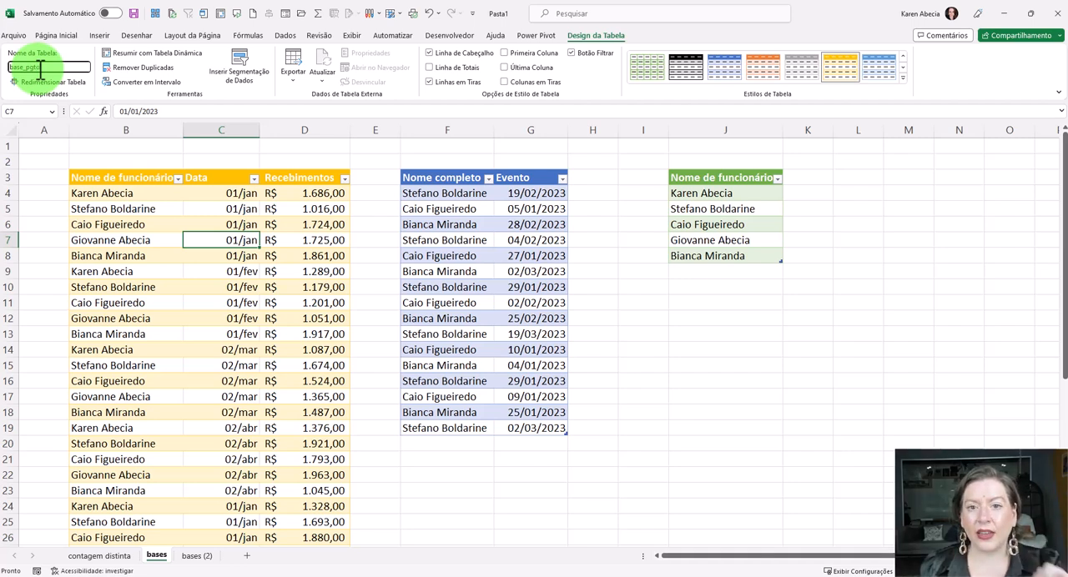
pyautogui.press('Return')
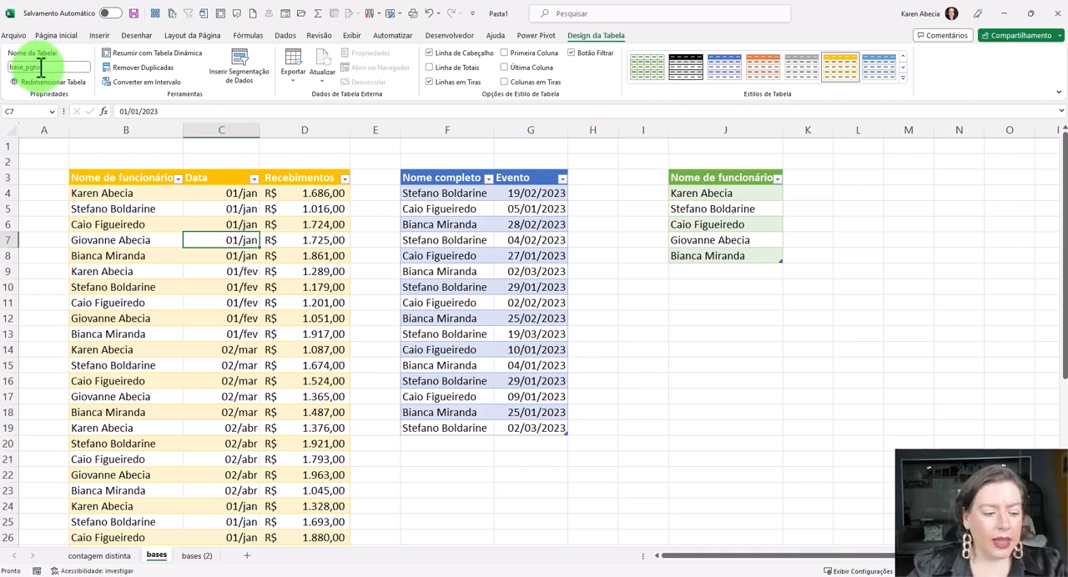
pyautogui.click(127, 237)
pyautogui.click(252, 253)
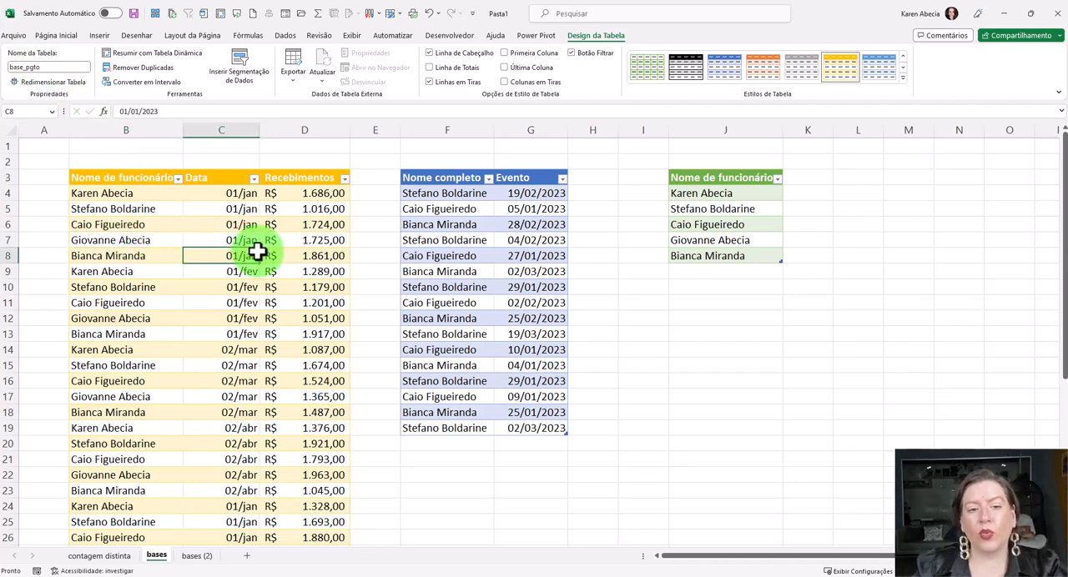
# - Name the blue events table base_evento
pyautogui.click(451, 242)
pyautogui.click(48, 68)
pyautogui.write('E')
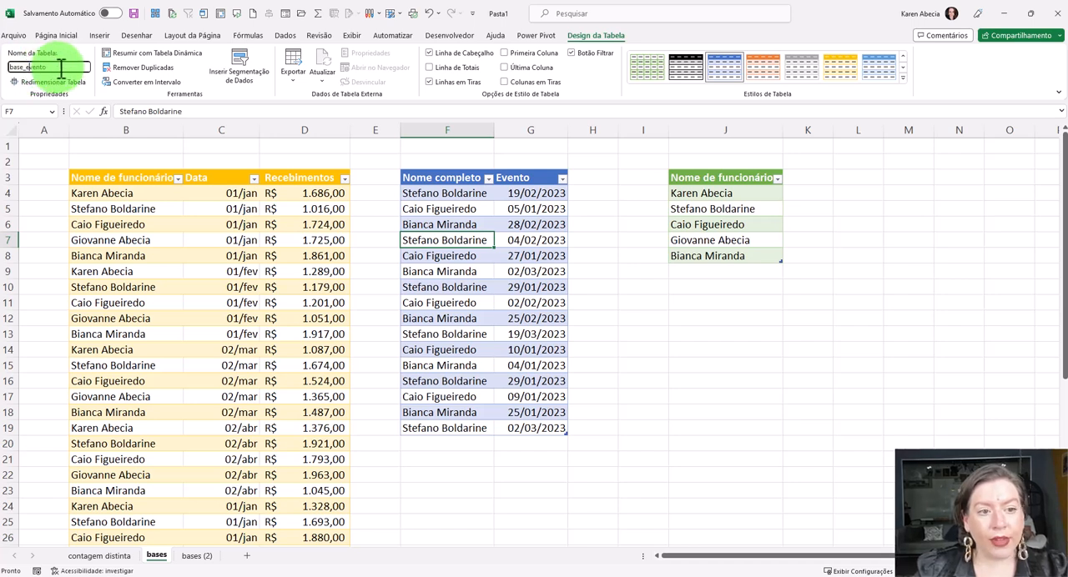
pyautogui.click(409, 296)
# - Name the green unique names table base_chave
pyautogui.click(712, 209)
pyautogui.click(39, 67)
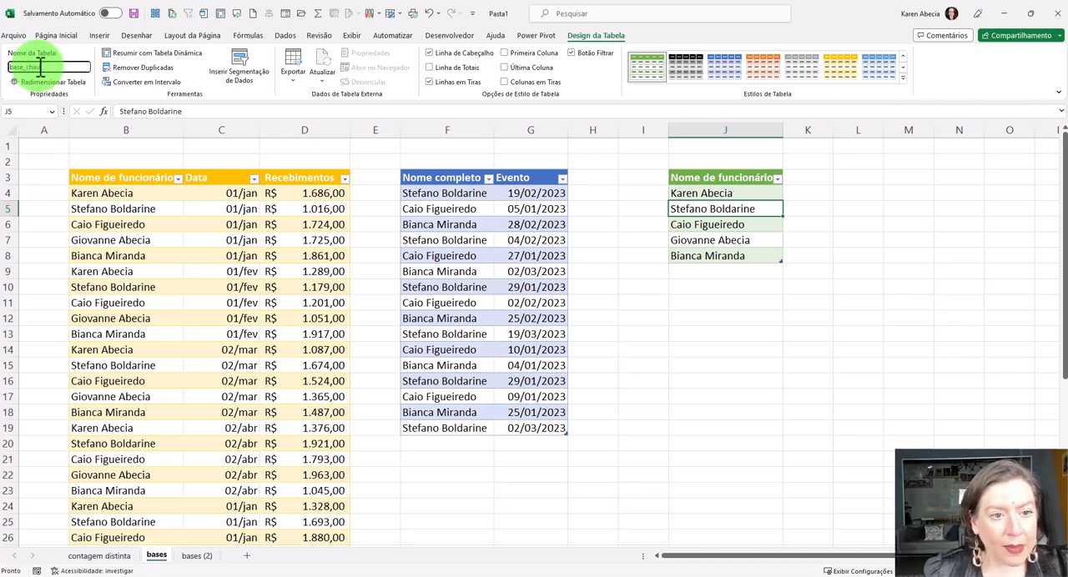
pyautogui.press('Return')
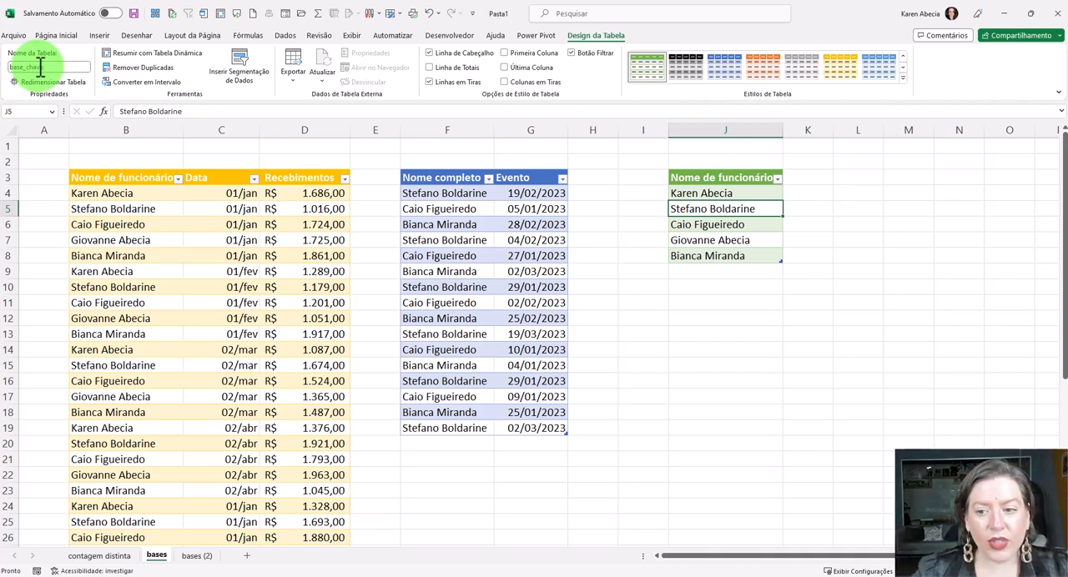
pyautogui.click(717, 270)
pyautogui.click(713, 262)
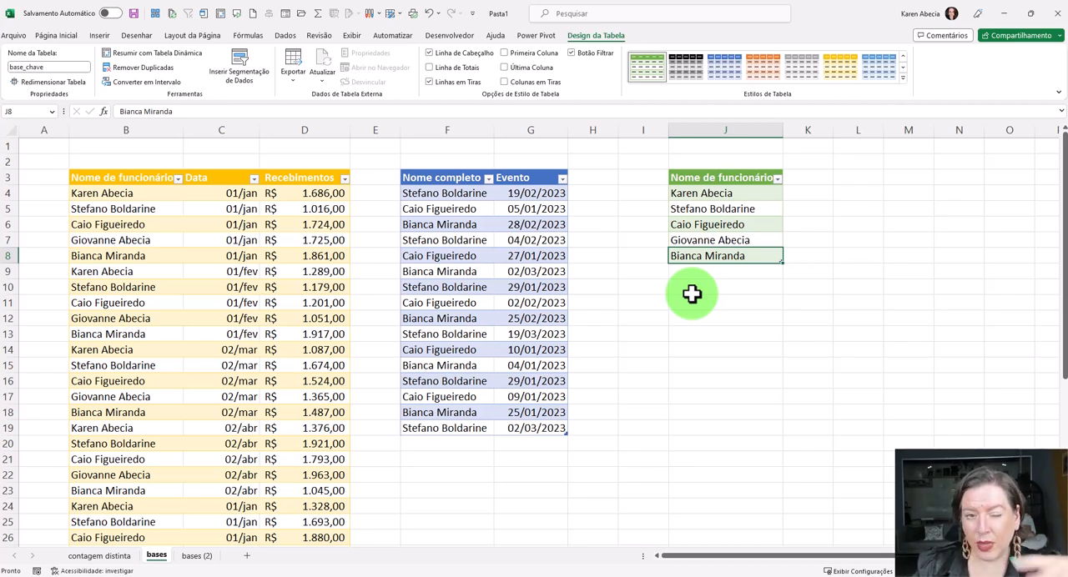
# - Delete the empty column I between the events table and the unique names table
pyautogui.click(691, 293)
pyautogui.click(646, 131)
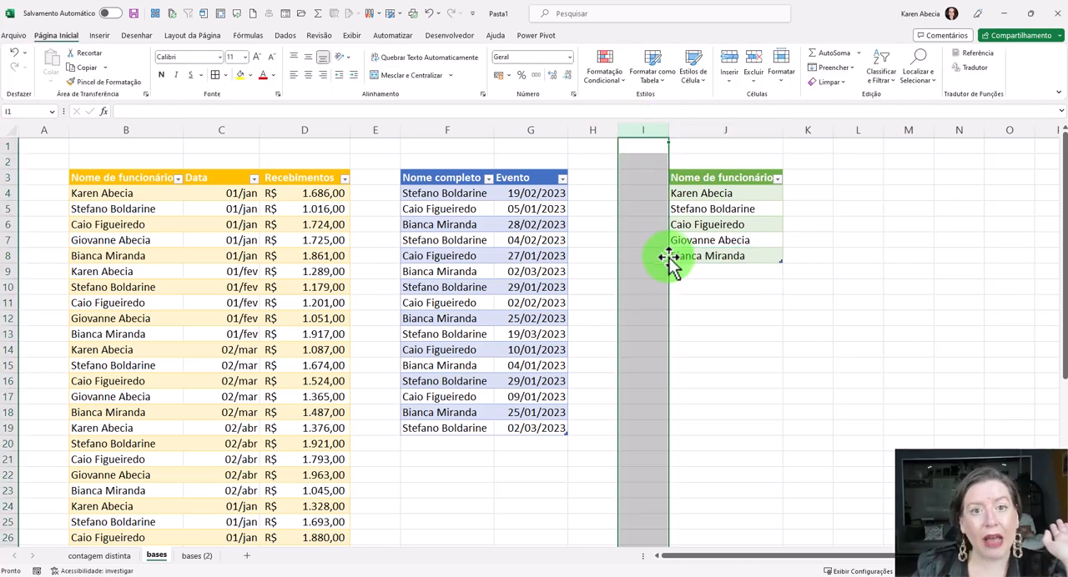
pyautogui.click(766, 360)
pyautogui.click(640, 127)
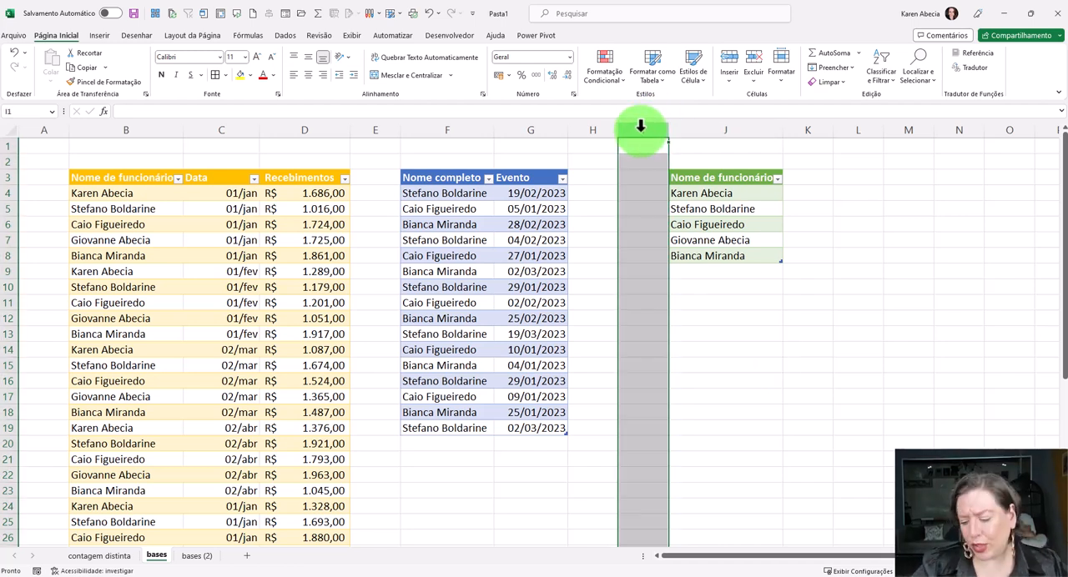
pyautogui.hotkey('ctrl', '-')
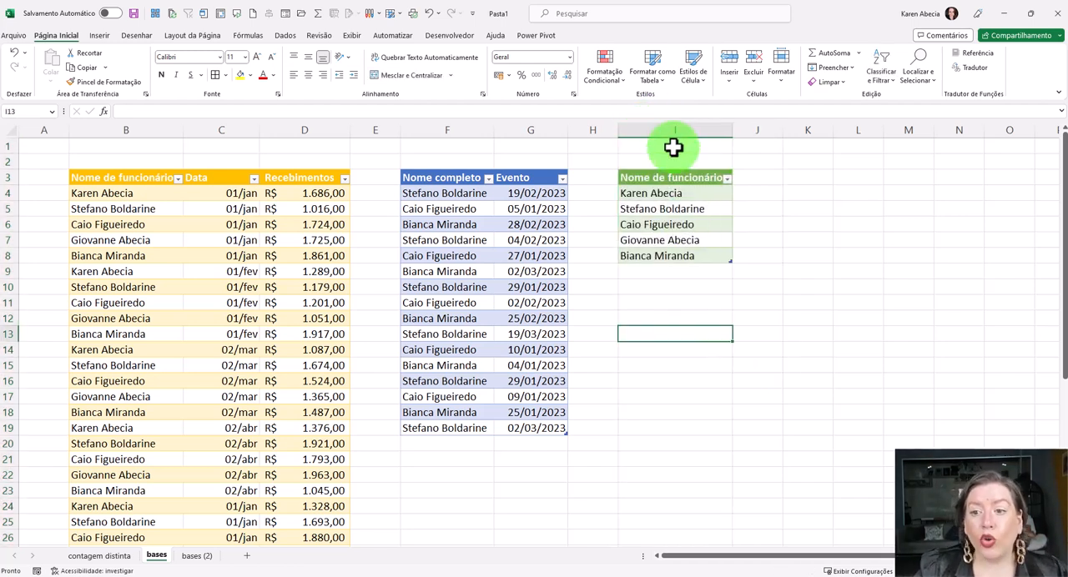
pyautogui.click(808, 289)
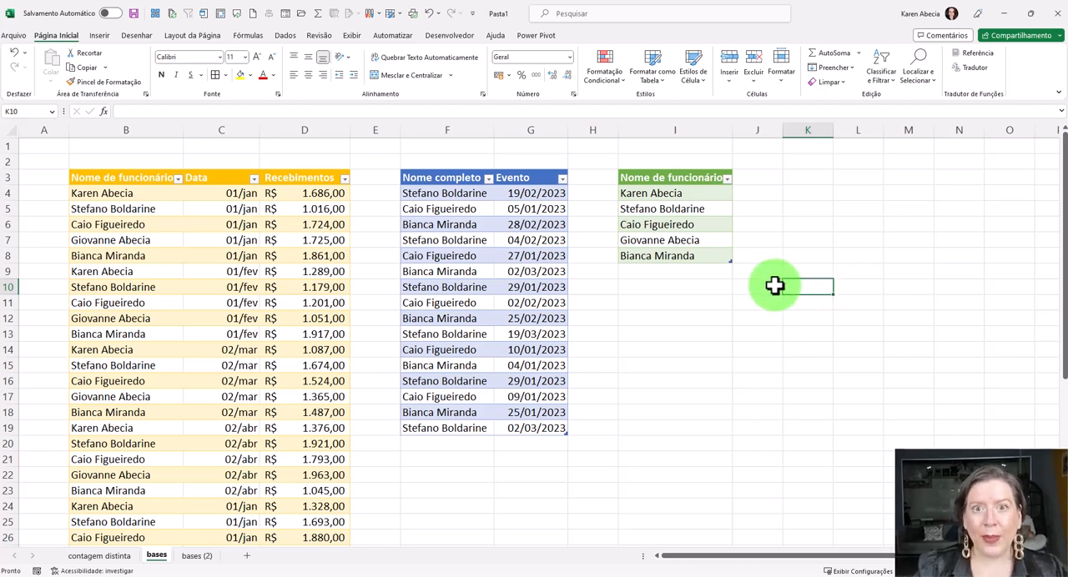
# - Check the table name assigned to the green unique names table
pyautogui.click(711, 241)
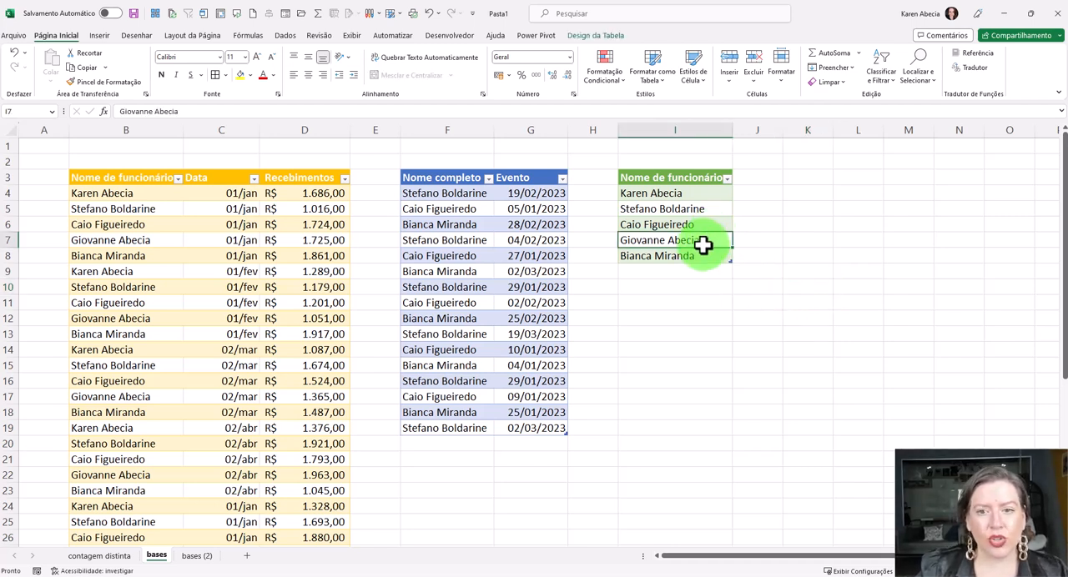
pyautogui.click(595, 40)
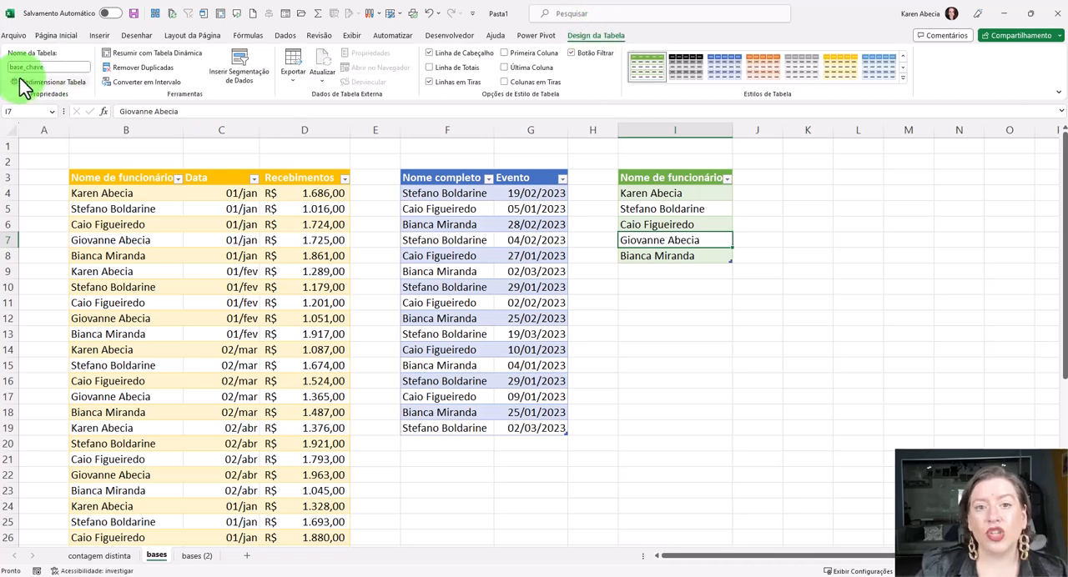
pyautogui.click(961, 212)
pyautogui.moveTo(946, 363); pyautogui.dragTo(940, 353)
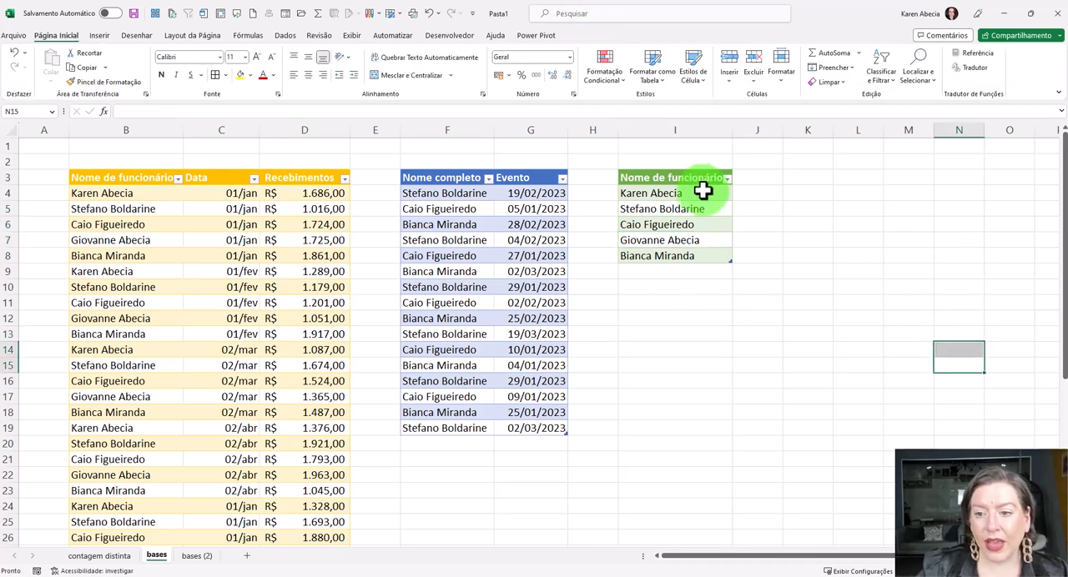
pyautogui.click(601, 130)
pyautogui.click(710, 345)
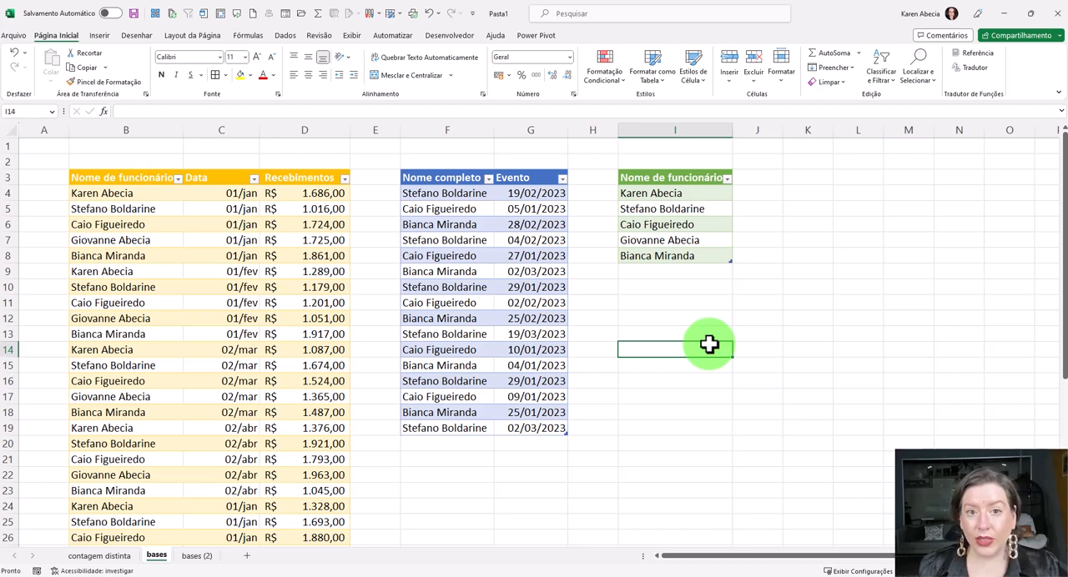
pyautogui.click(689, 288)
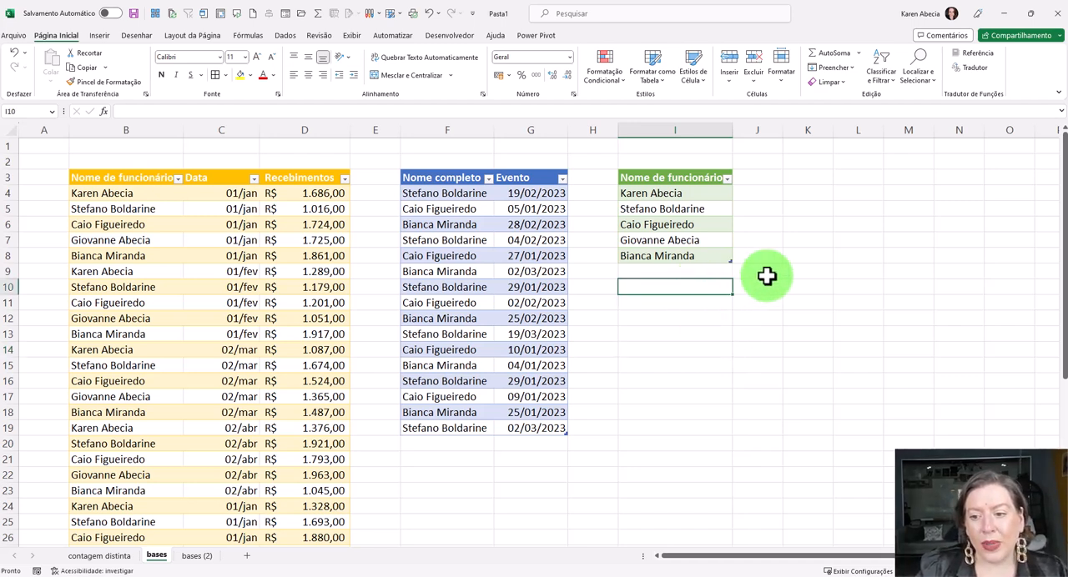
pyautogui.click(808, 288)
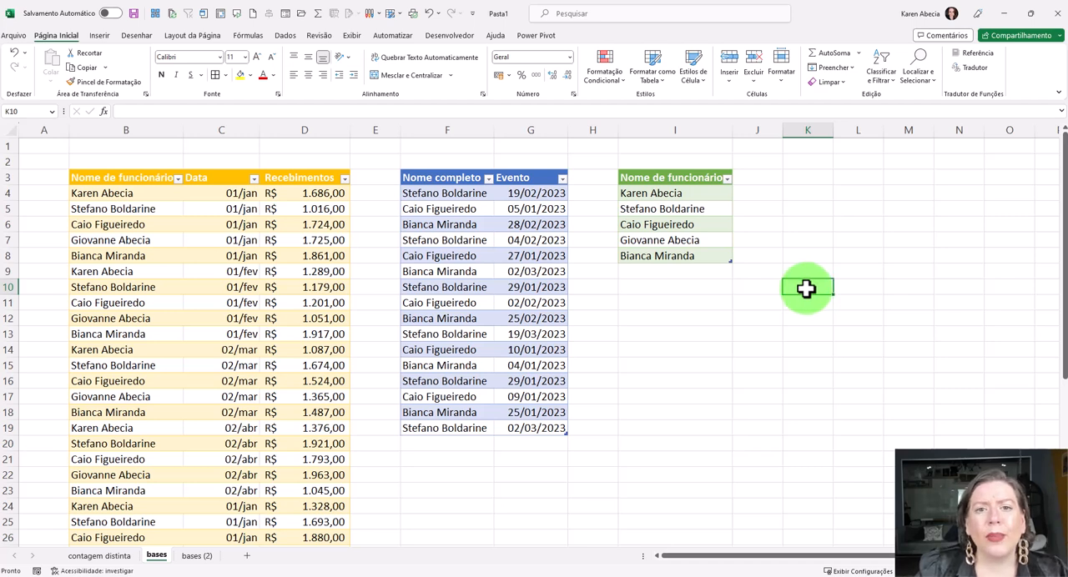
pyautogui.click(713, 316)
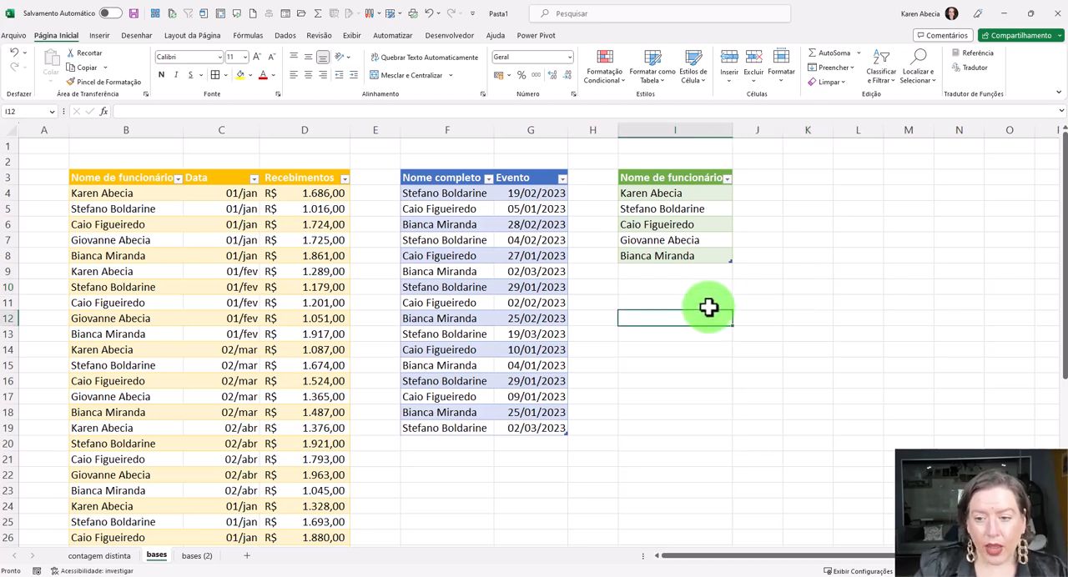
pyautogui.click(699, 287)
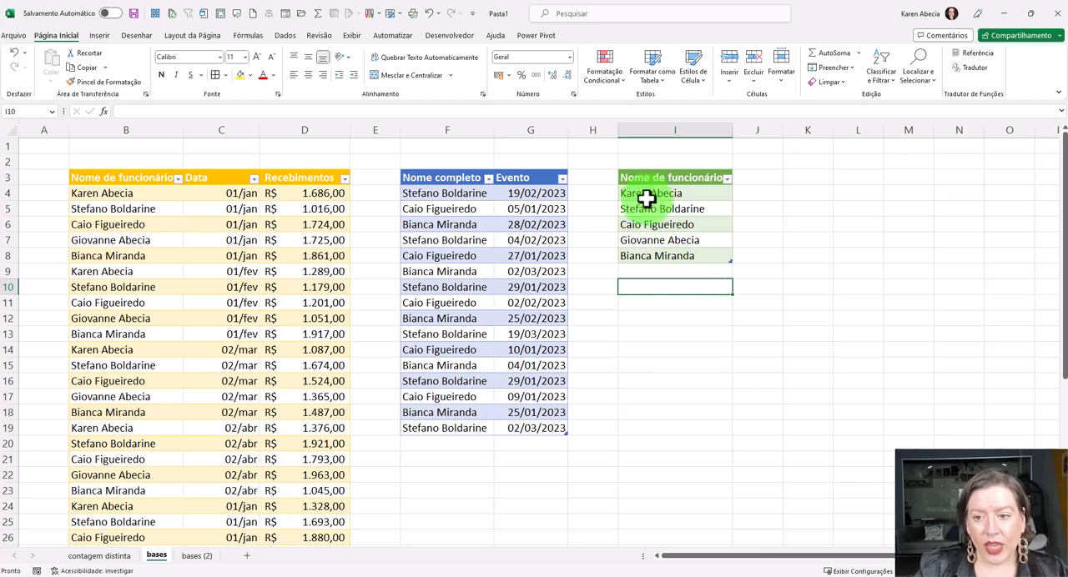
# - Examine how the unique names table can link the events table and the receipts table by employee name
pyautogui.moveTo(638, 180); pyautogui.dragTo(650, 260)
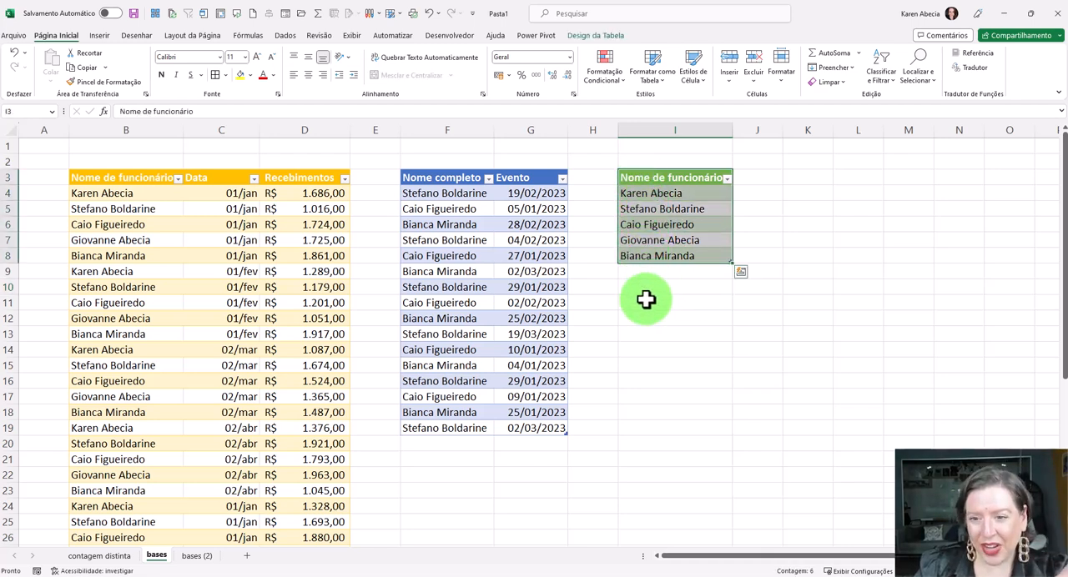
pyautogui.click(439, 177)
pyautogui.moveTo(453, 235); pyautogui.dragTo(512, 424)
pyautogui.moveTo(431, 173); pyautogui.dragTo(530, 425)
pyautogui.moveTo(283, 179); pyautogui.dragTo(166, 345)
pyautogui.click(255, 267)
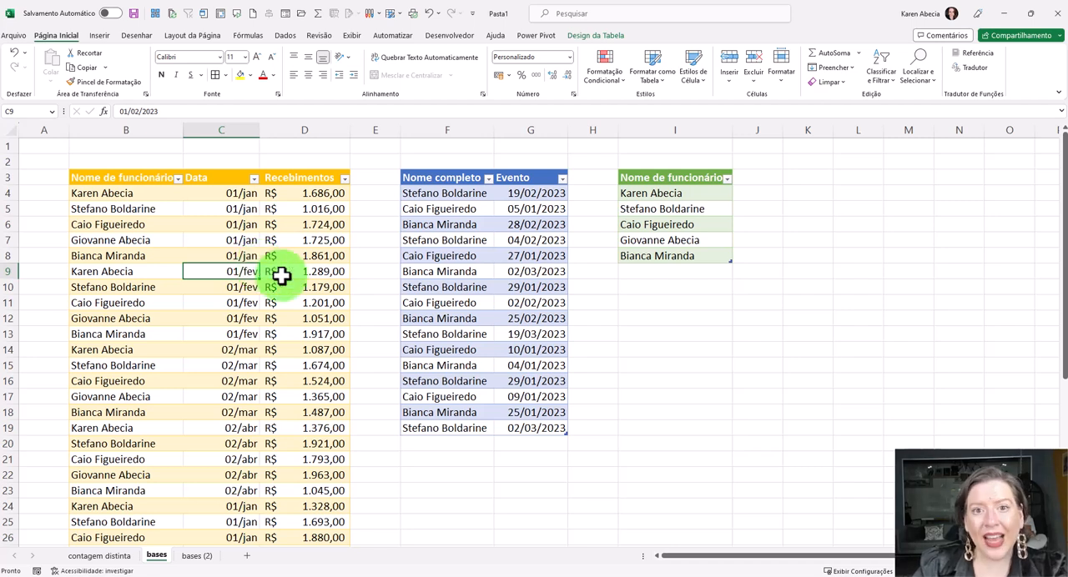
pyautogui.moveTo(636, 179); pyautogui.dragTo(648, 251)
pyautogui.moveTo(451, 325); pyautogui.dragTo(445, 422)
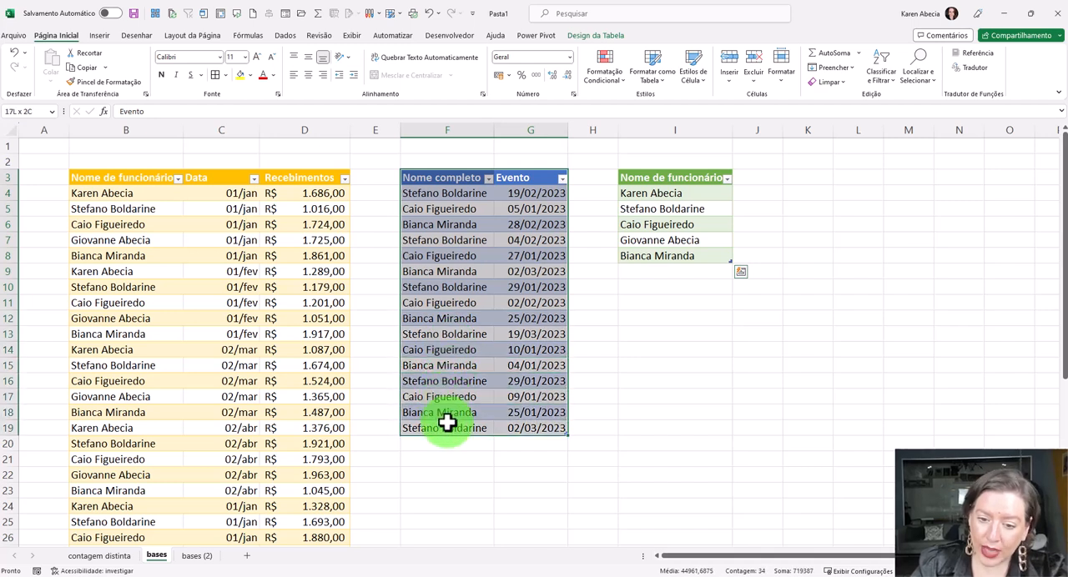
pyautogui.moveTo(674, 178); pyautogui.dragTo(648, 247)
pyautogui.moveTo(303, 178); pyautogui.dragTo(183, 329)
pyautogui.click(202, 331)
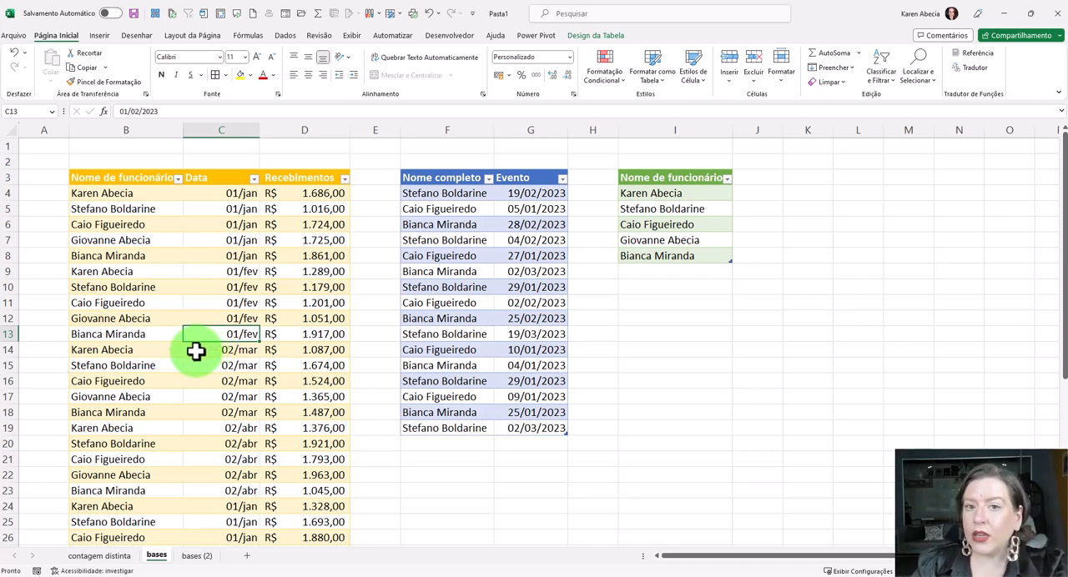
pyautogui.click(644, 274)
pyautogui.click(639, 289)
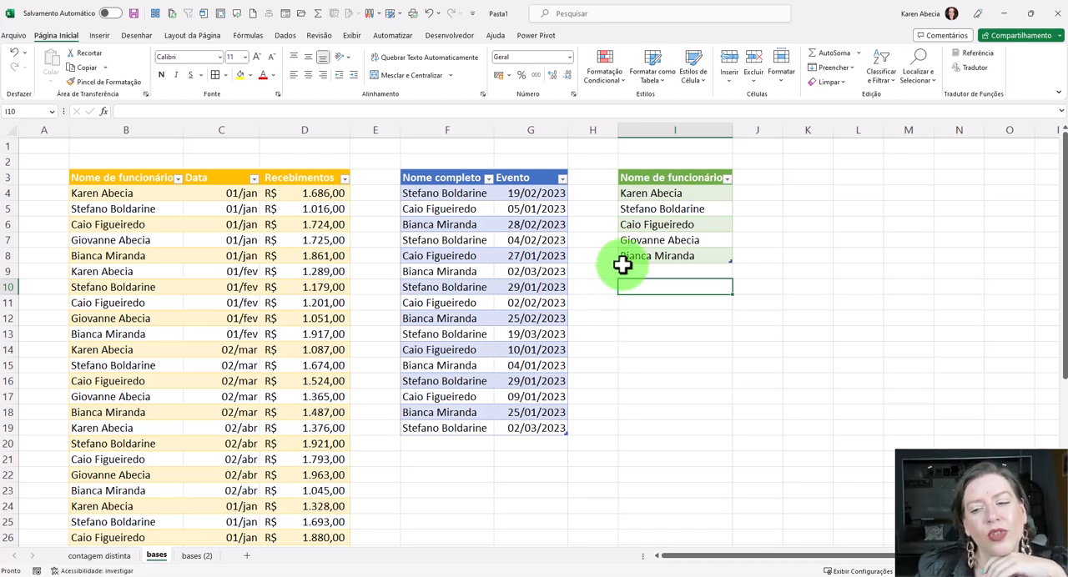
# - Start a new table relationship from the workbook's relationships manager, keeping the data tables' headers in view
pyautogui.click(806, 178)
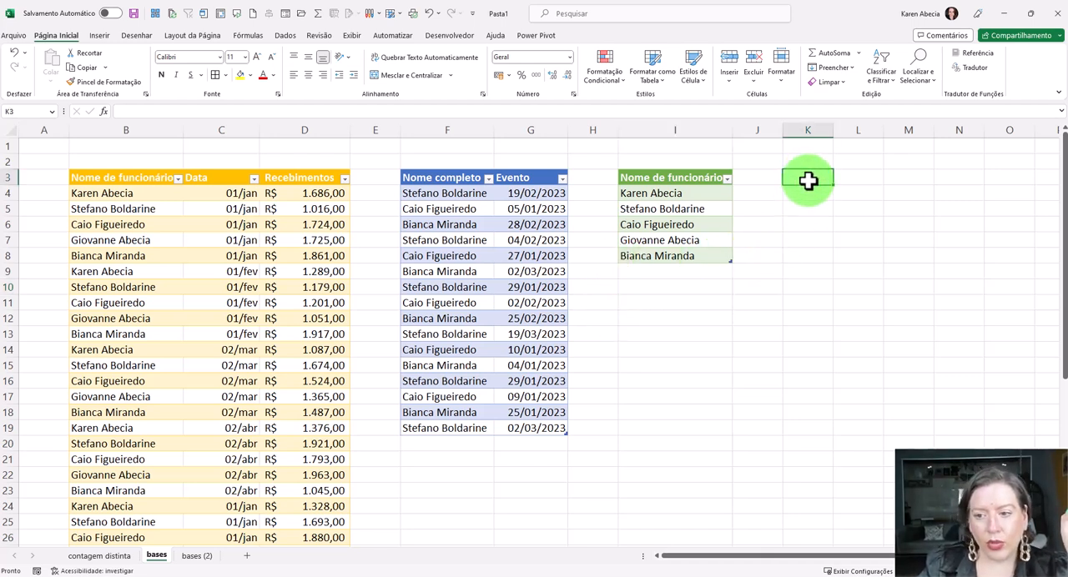
pyautogui.click(808, 193)
pyautogui.click(809, 178)
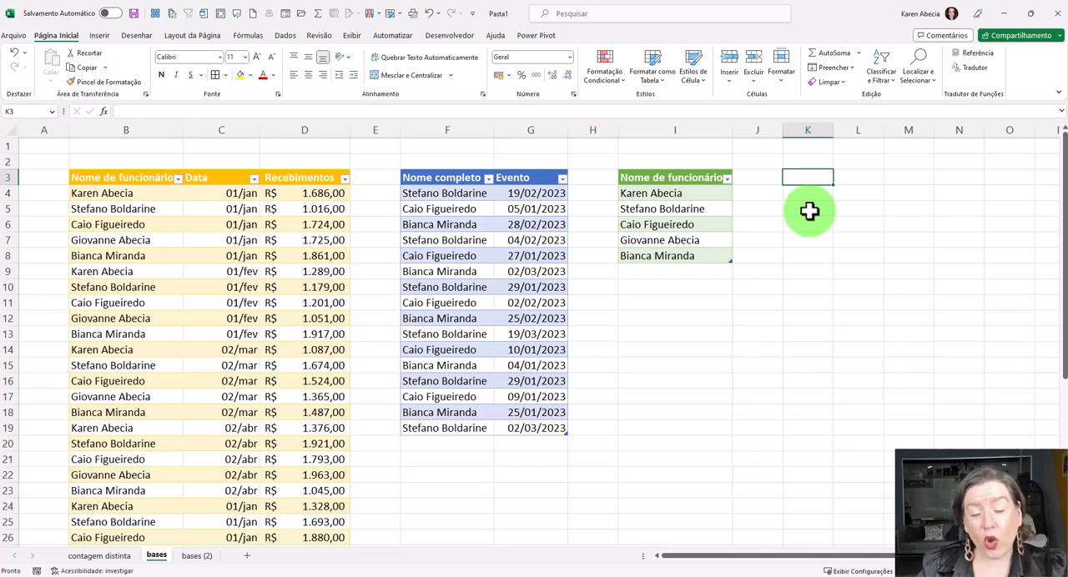
pyautogui.click(285, 36)
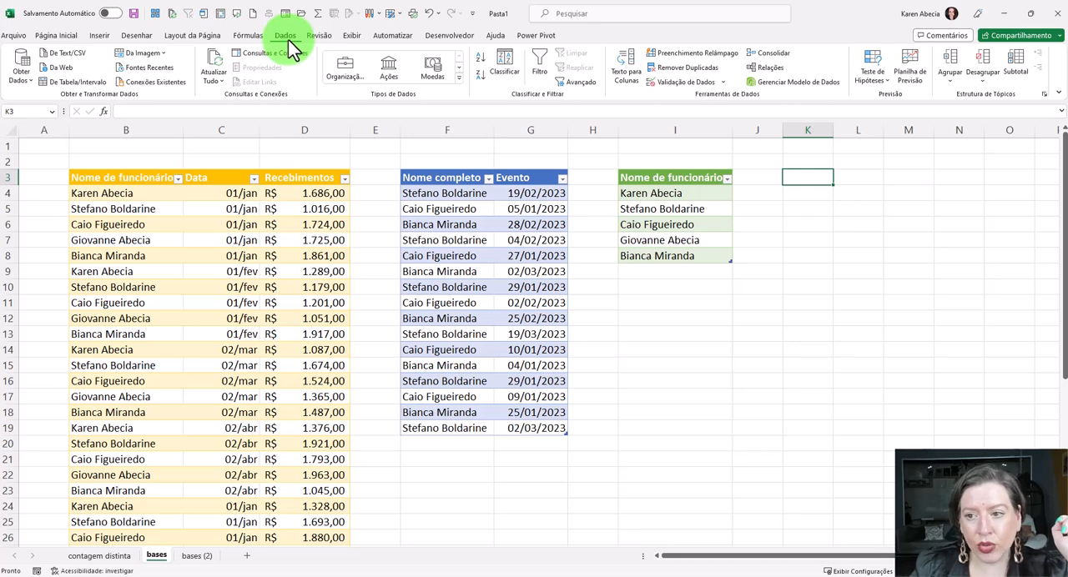
pyautogui.click(769, 70)
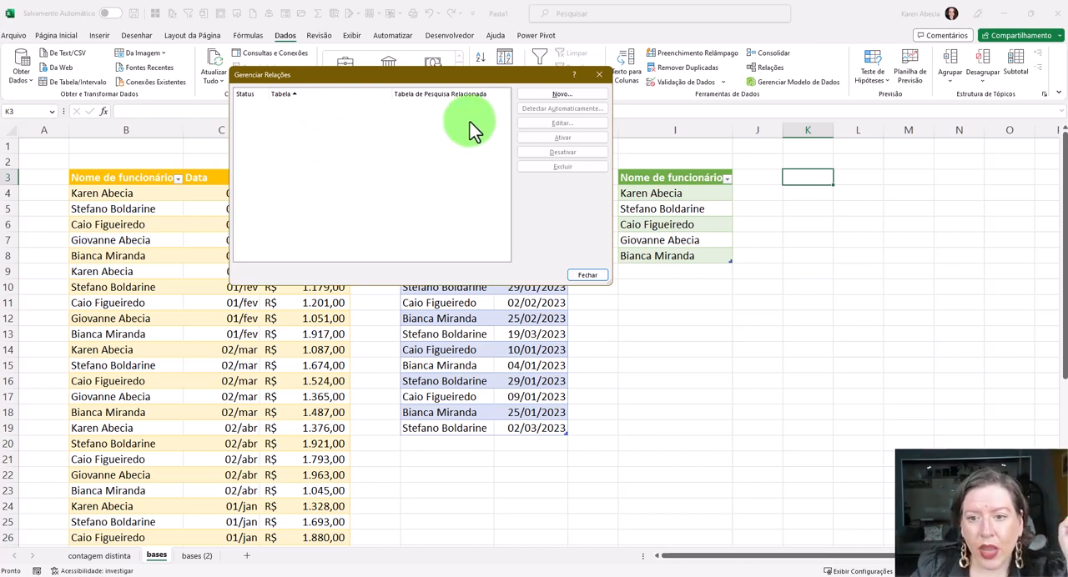
pyautogui.click(546, 95)
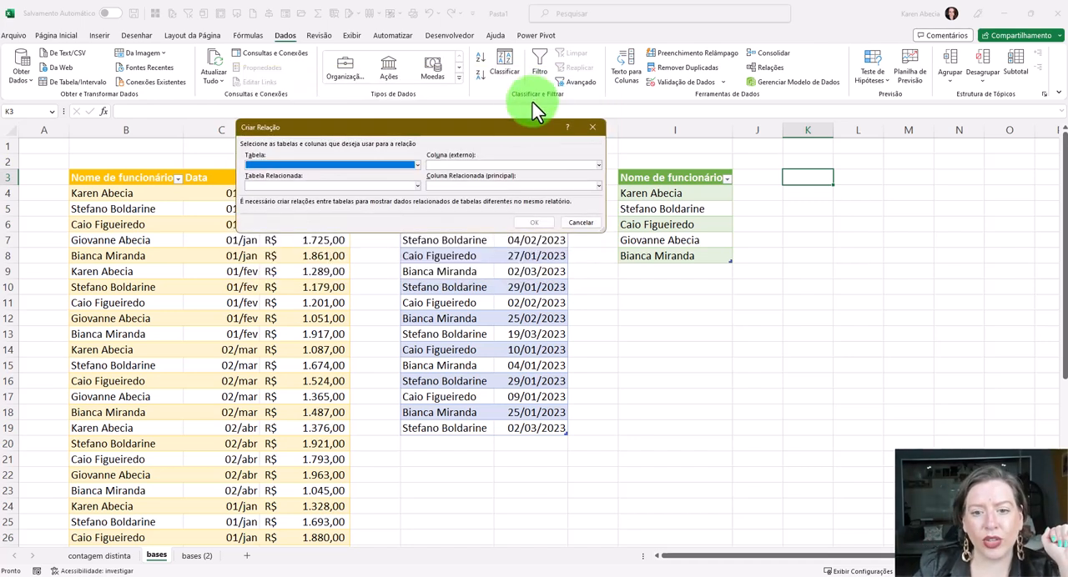
pyautogui.moveTo(504, 127); pyautogui.dragTo(573, 280)
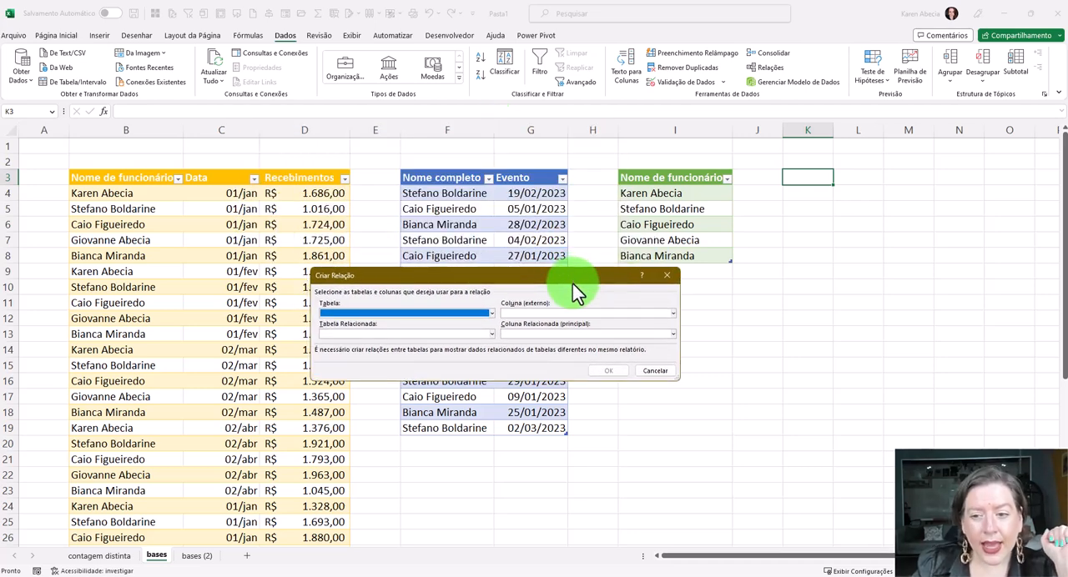
# - Set the relationship's table to the worksheet table base_chave and its foreign column to Nome de funcionário
pyautogui.click(491, 312)
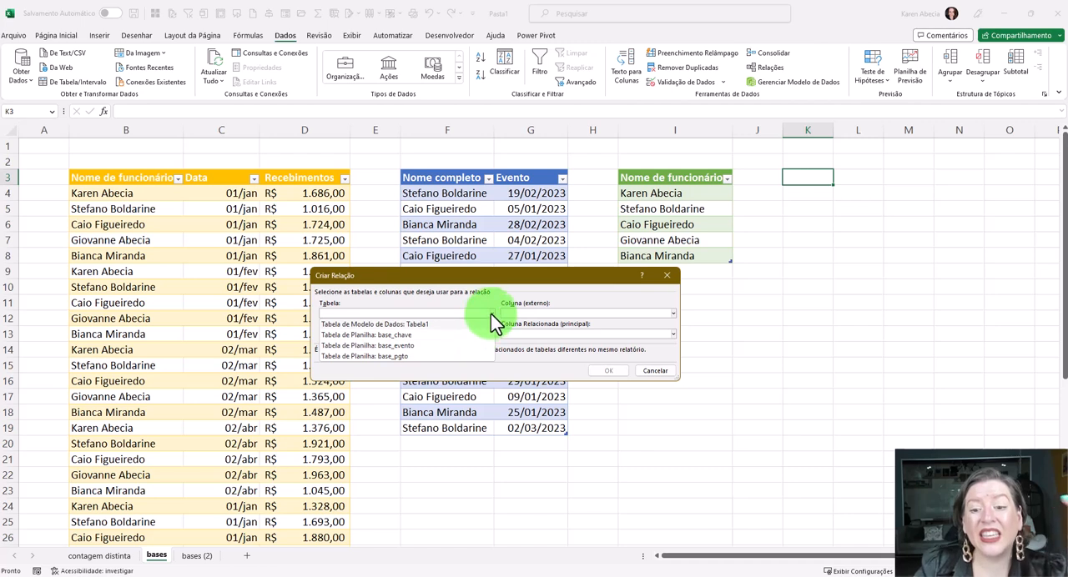
pyautogui.click(491, 313)
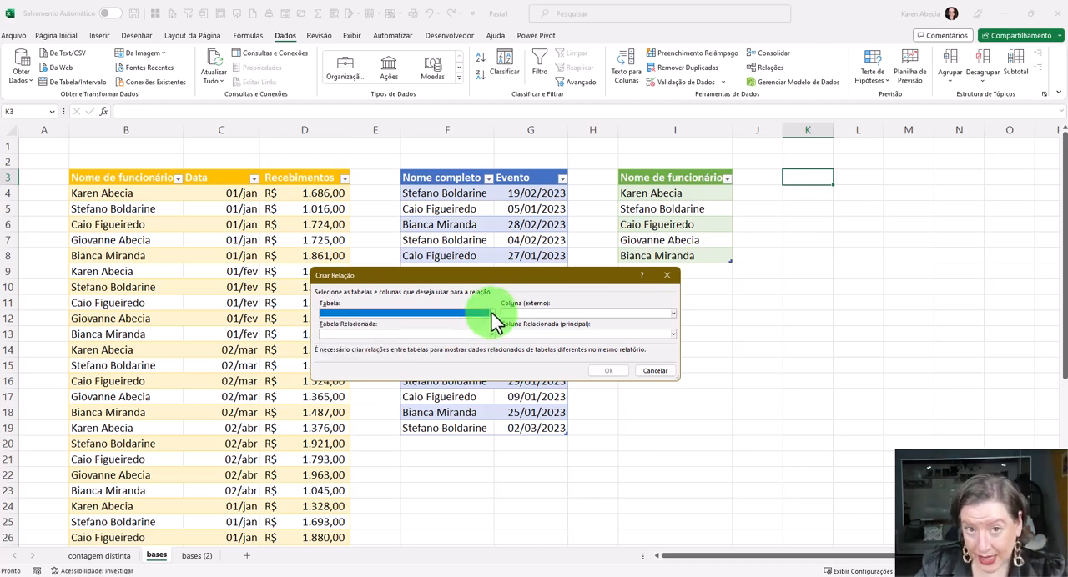
pyautogui.click(492, 316)
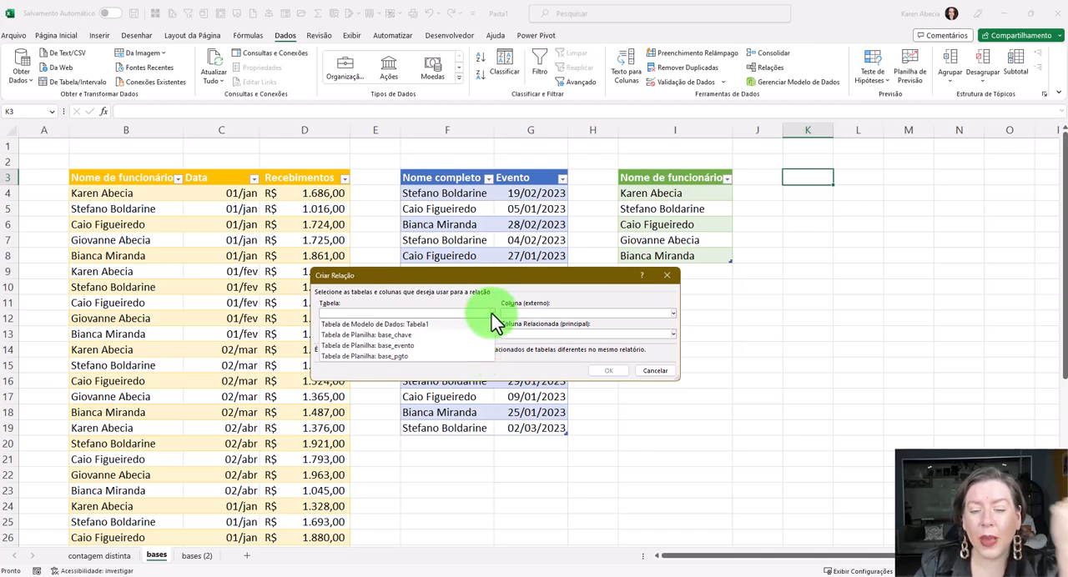
pyautogui.click(492, 319)
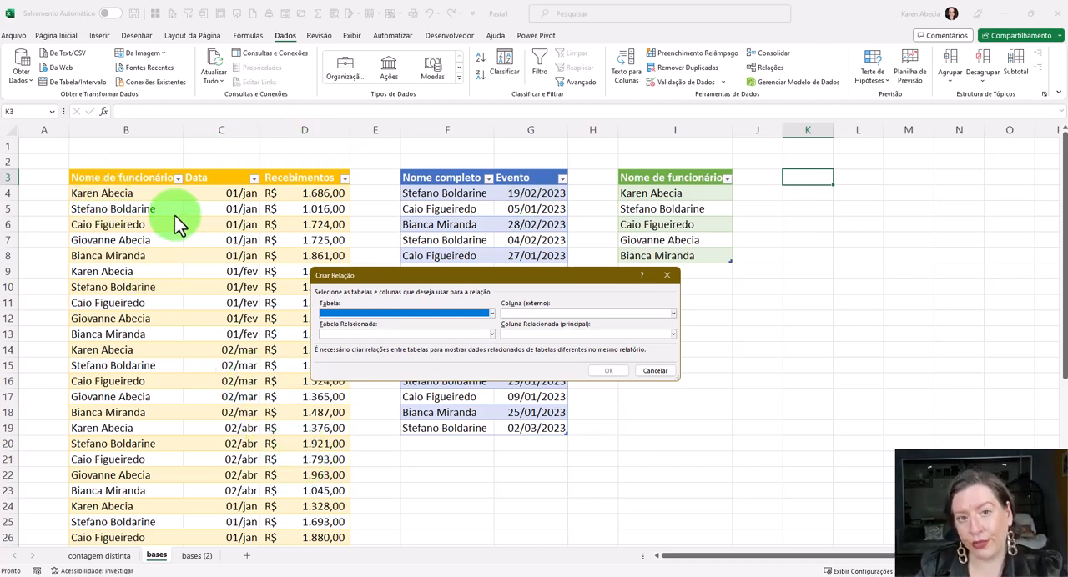
pyautogui.click(492, 313)
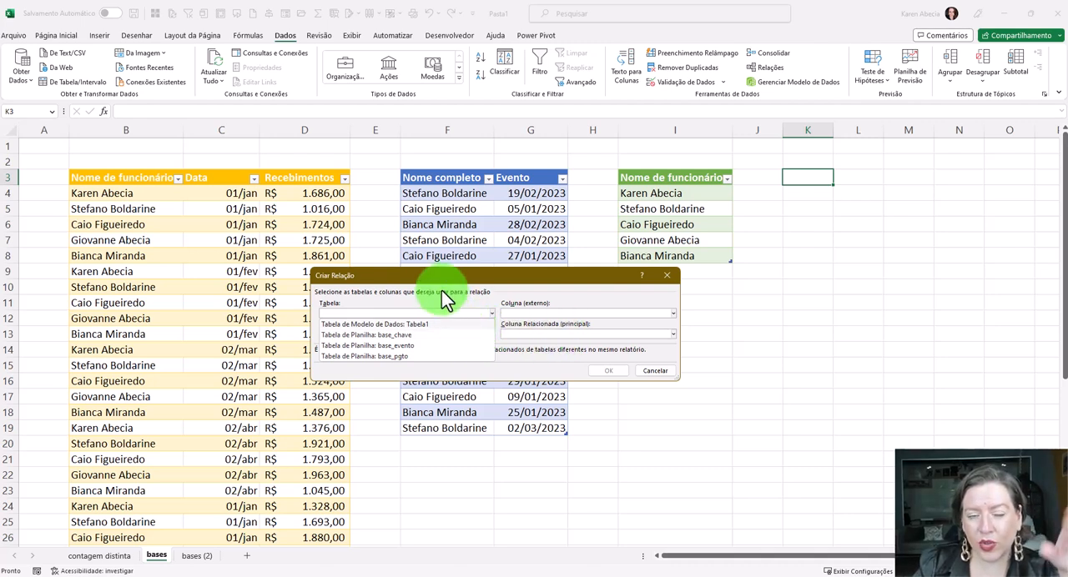
pyautogui.click(492, 315)
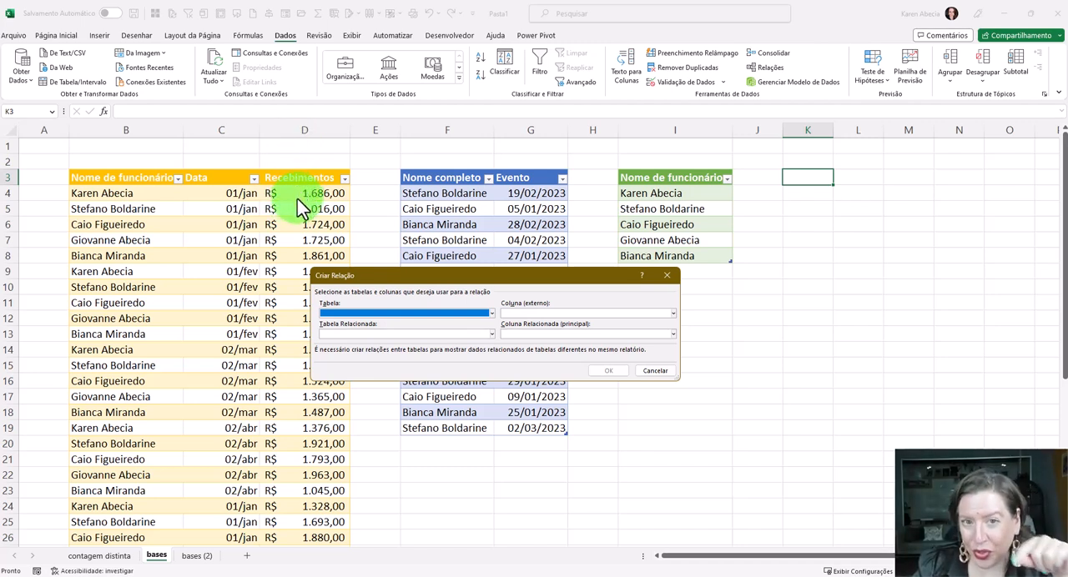
pyautogui.click(492, 313)
pyautogui.click(415, 335)
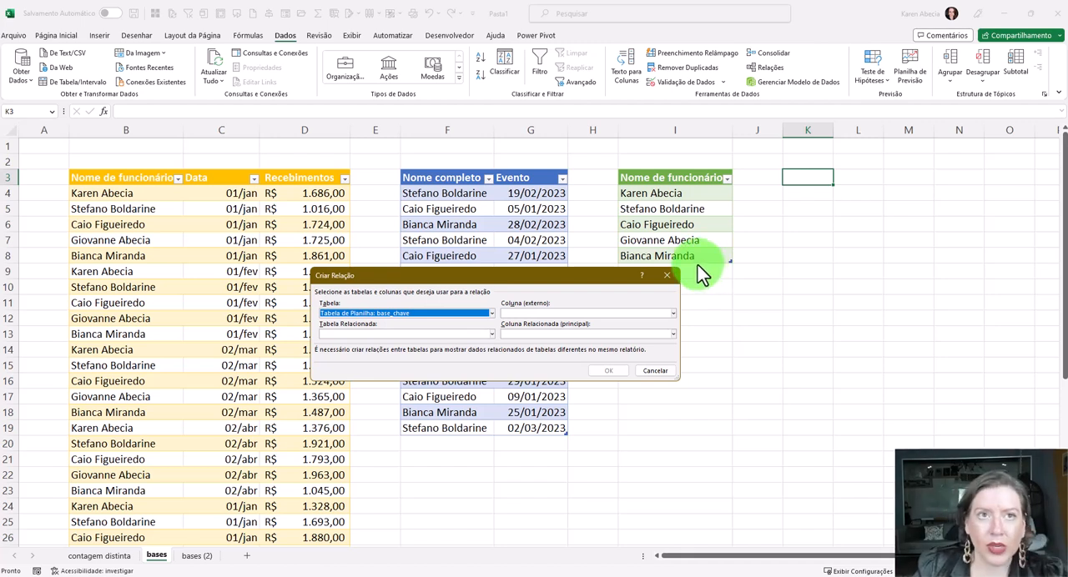
pyautogui.click(542, 315)
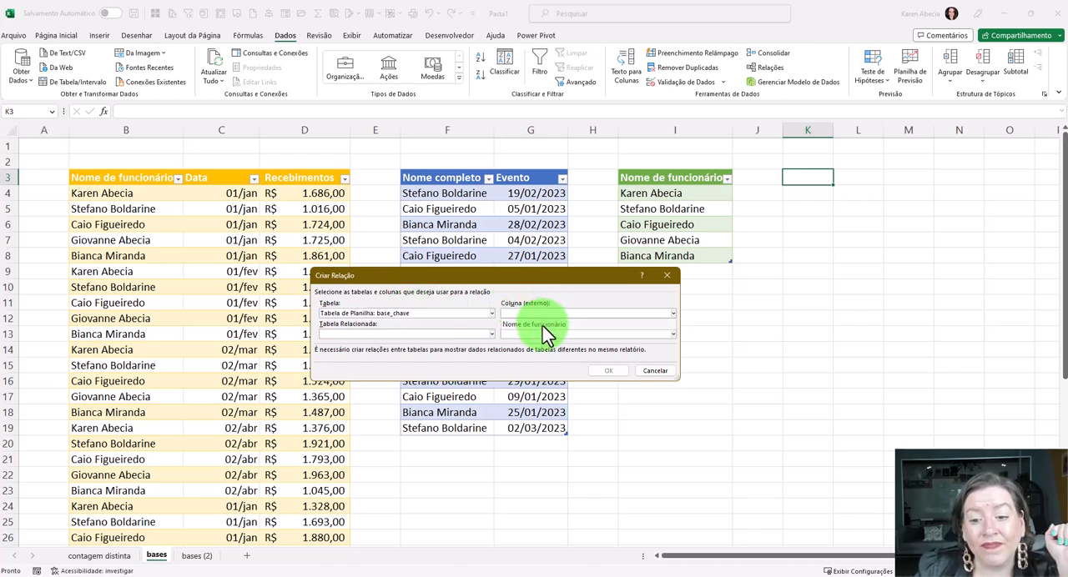
pyautogui.click(547, 325)
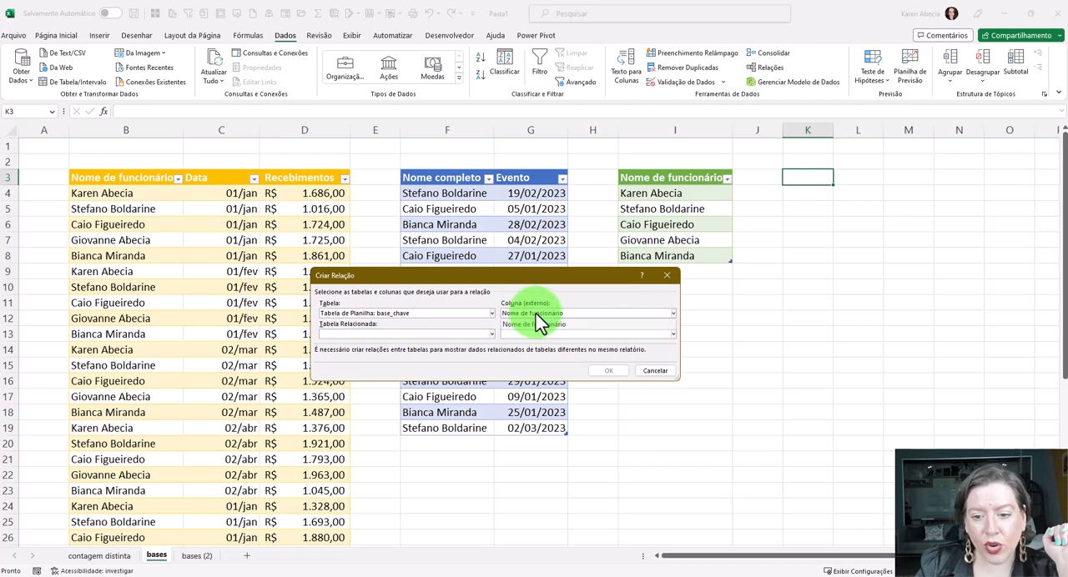
# - Set base_pgto as the related table with Nome de funcionário as the related column, and create the relationship
pyautogui.click(373, 334)
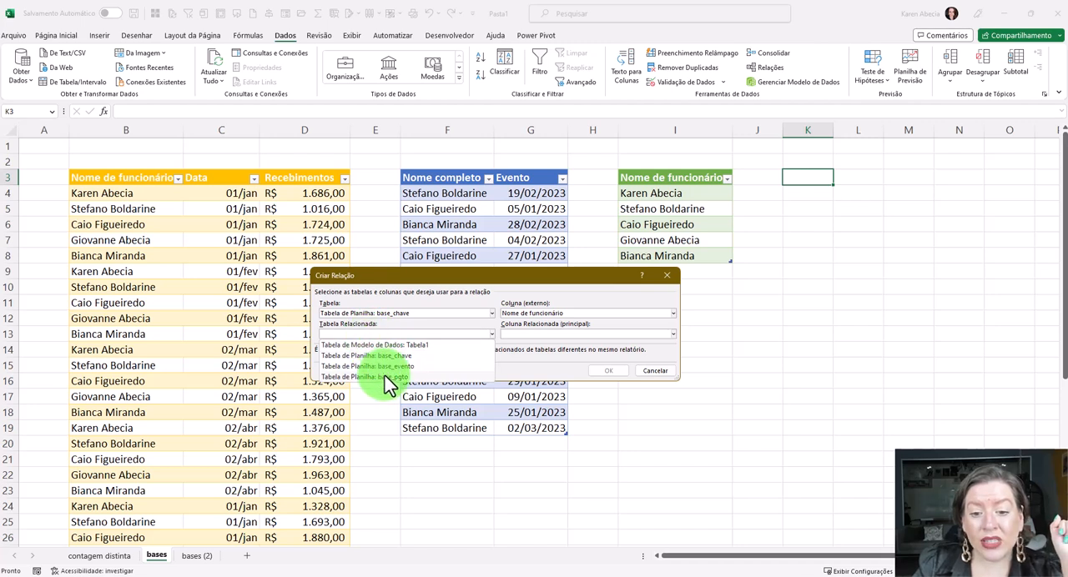
pyautogui.click(386, 377)
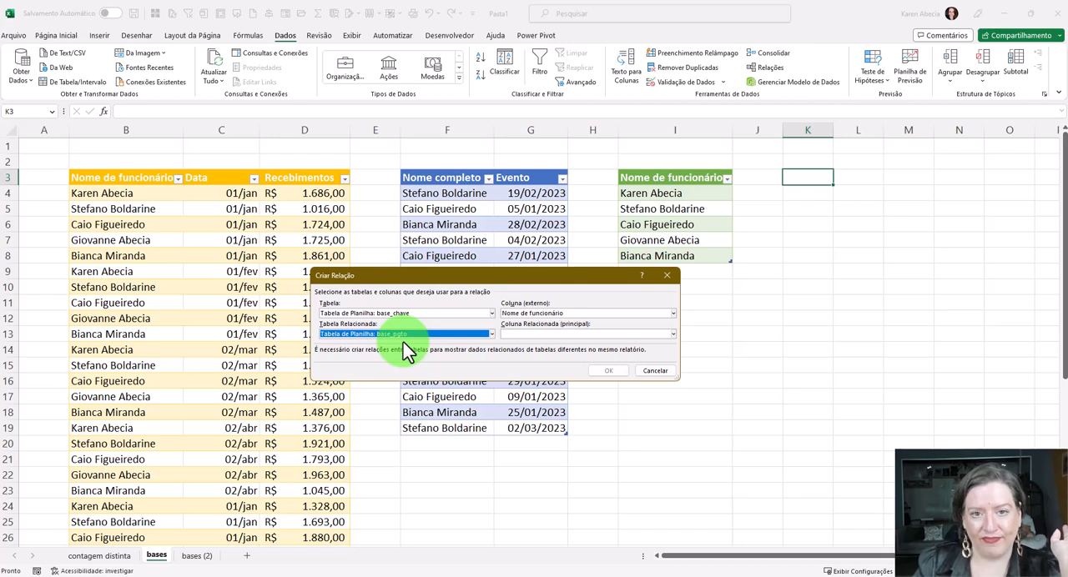
pyautogui.click(521, 334)
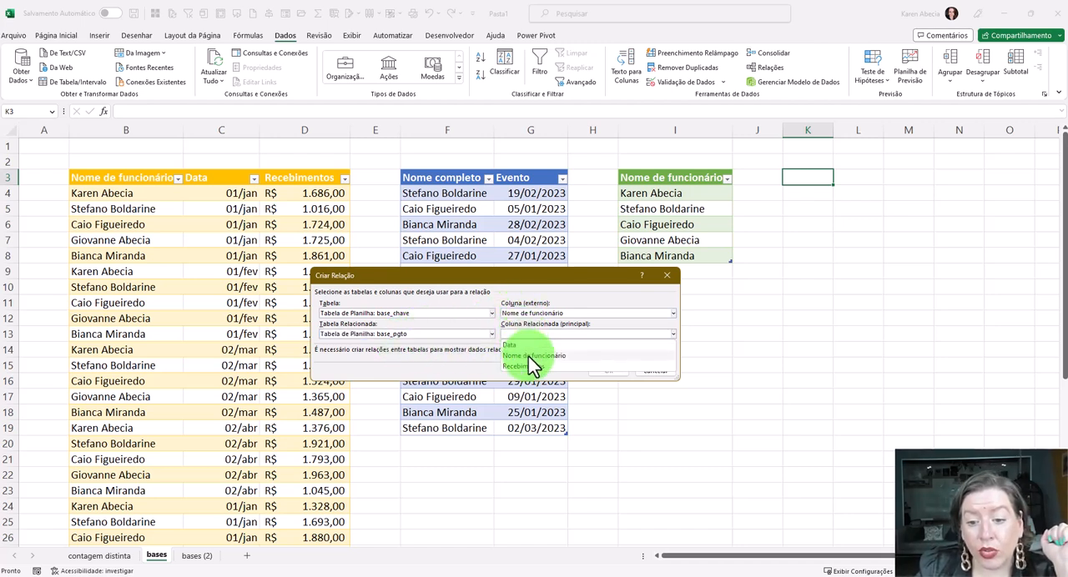
pyautogui.click(528, 357)
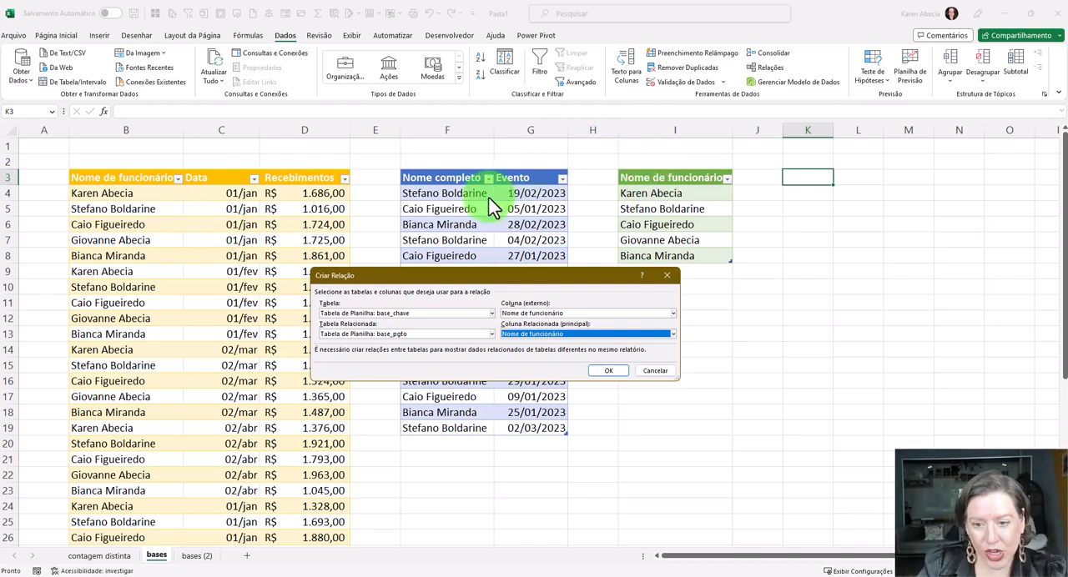
pyautogui.click(608, 372)
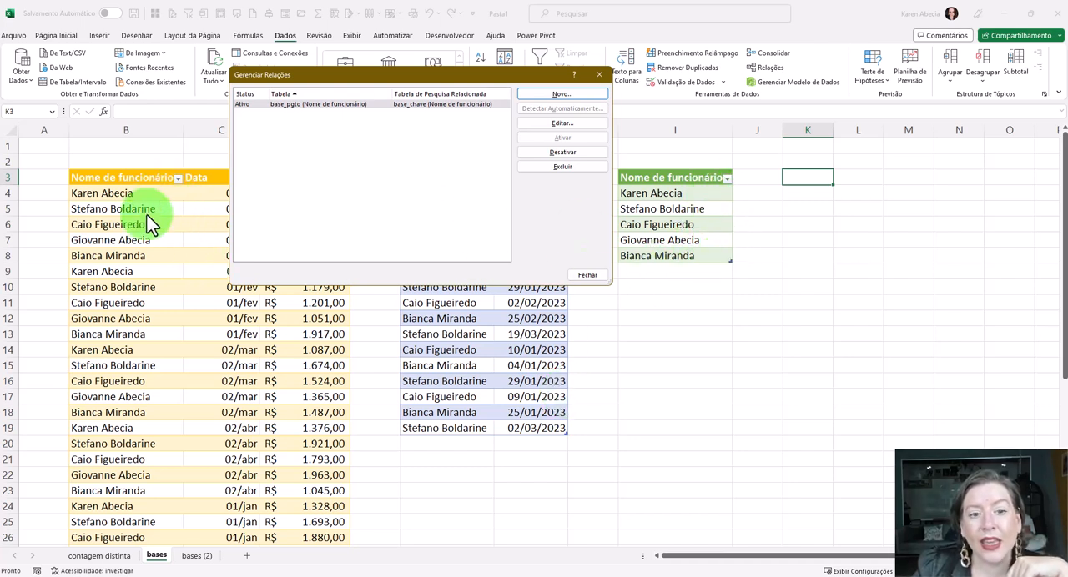
# - Create a second relationship linking Nome de funcionário in base_chave to Nome completo in base_evento
pyautogui.click(528, 97)
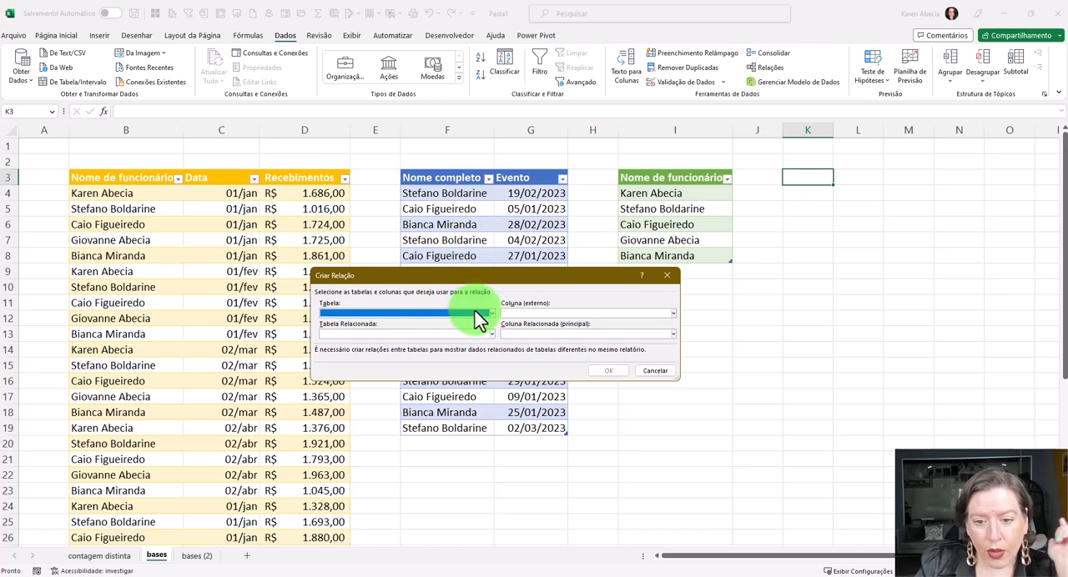
pyautogui.click(477, 315)
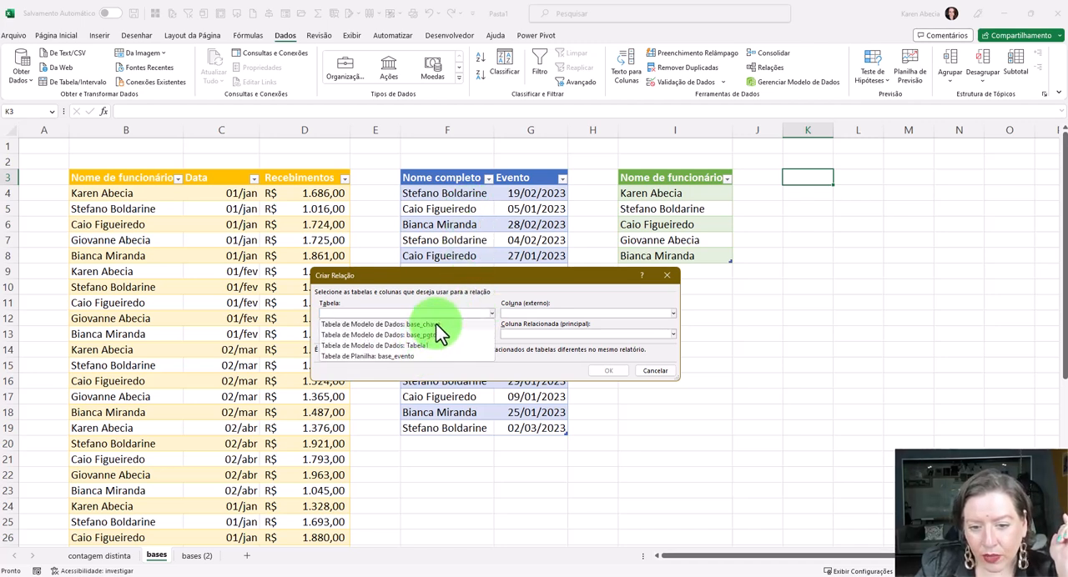
pyautogui.click(435, 325)
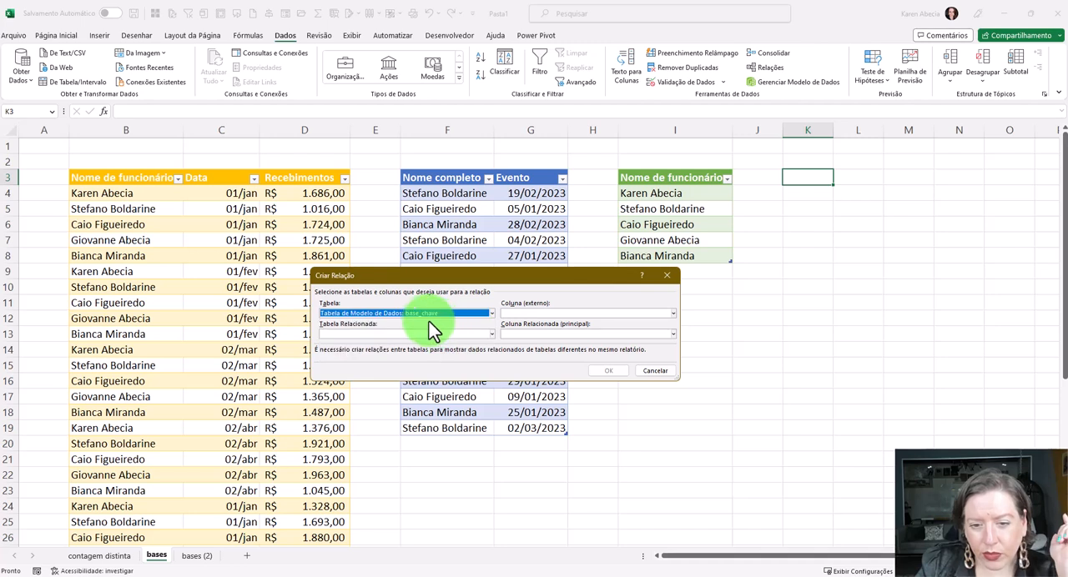
pyautogui.click(520, 313)
pyautogui.click(526, 326)
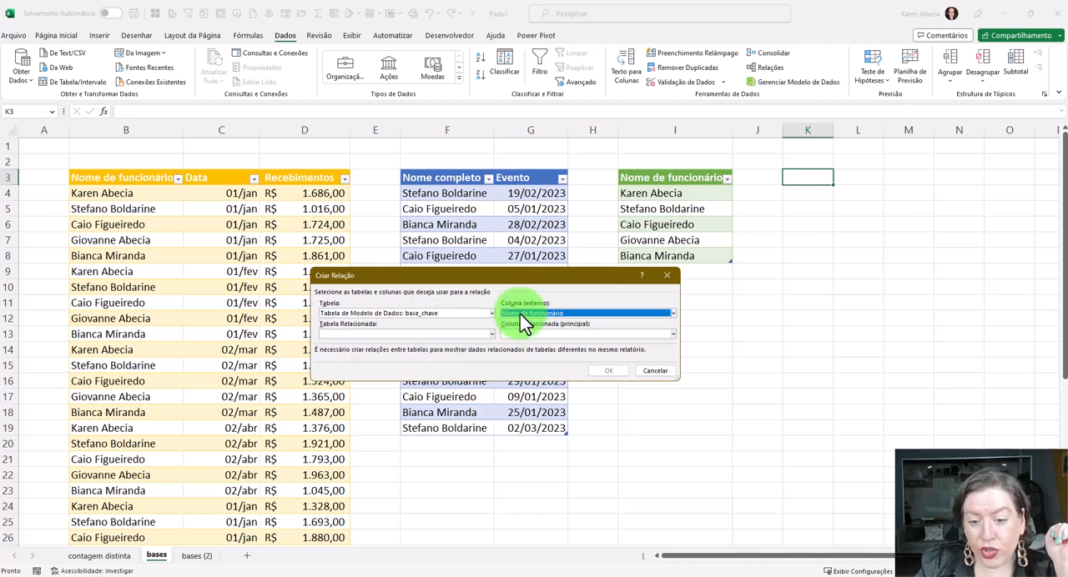
pyautogui.click(399, 333)
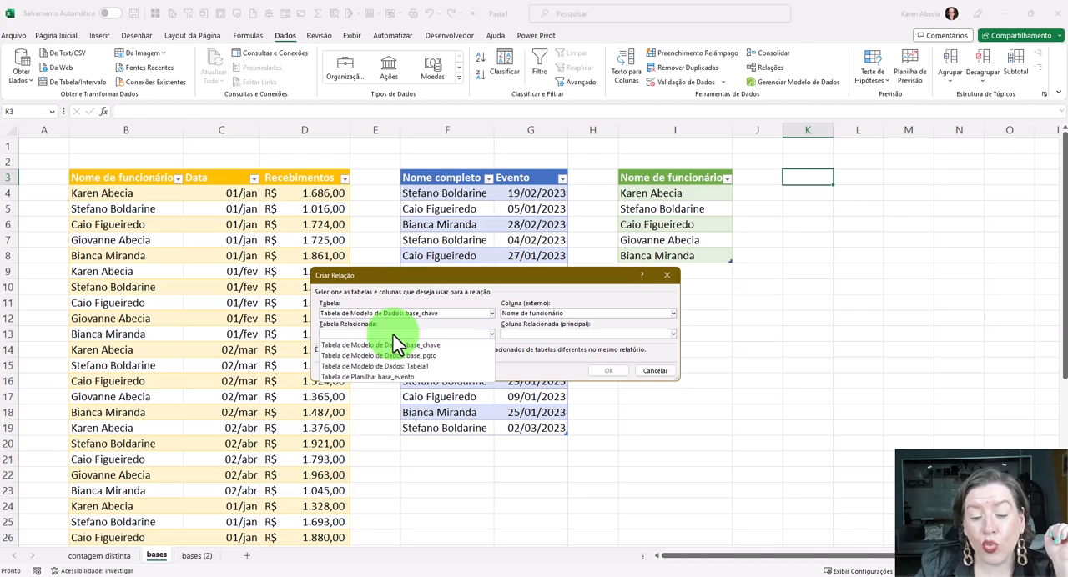
pyautogui.click(399, 377)
pyautogui.click(513, 334)
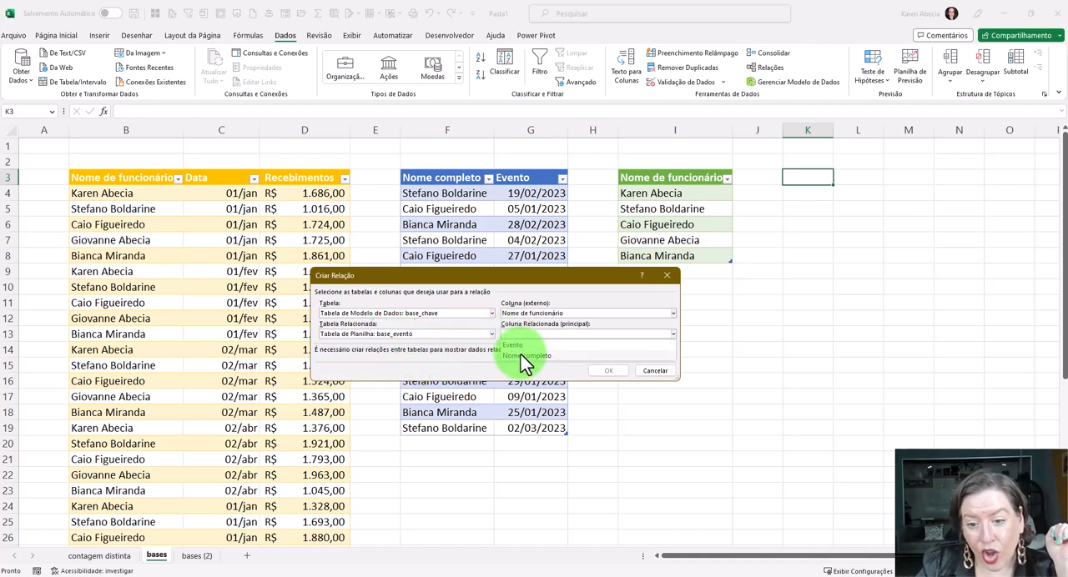
pyautogui.click(520, 356)
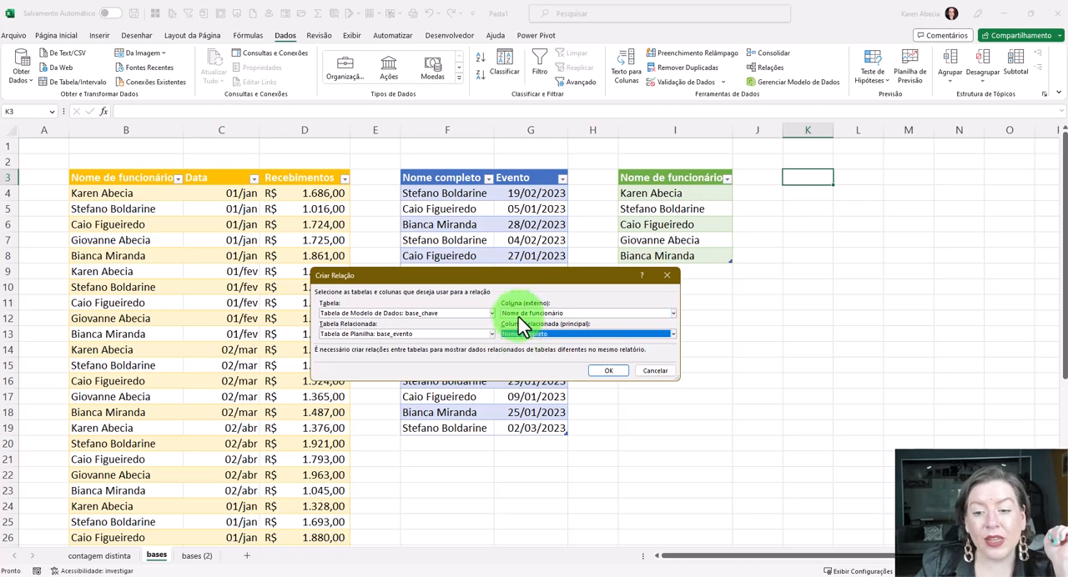
pyautogui.click(601, 372)
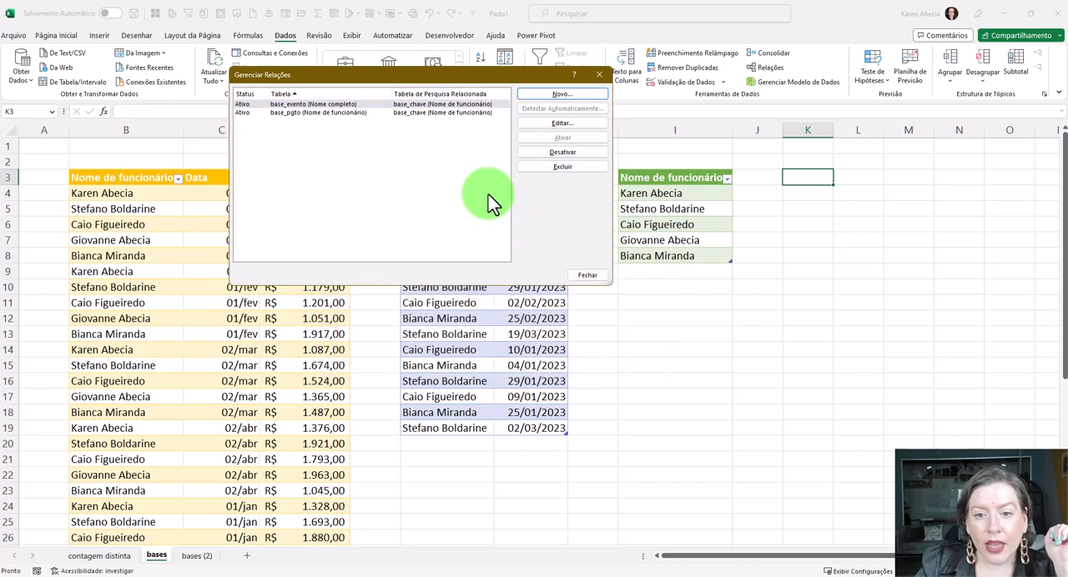
# - Check the base_evento relationship in the list and close the relationships manager
pyautogui.click(337, 103)
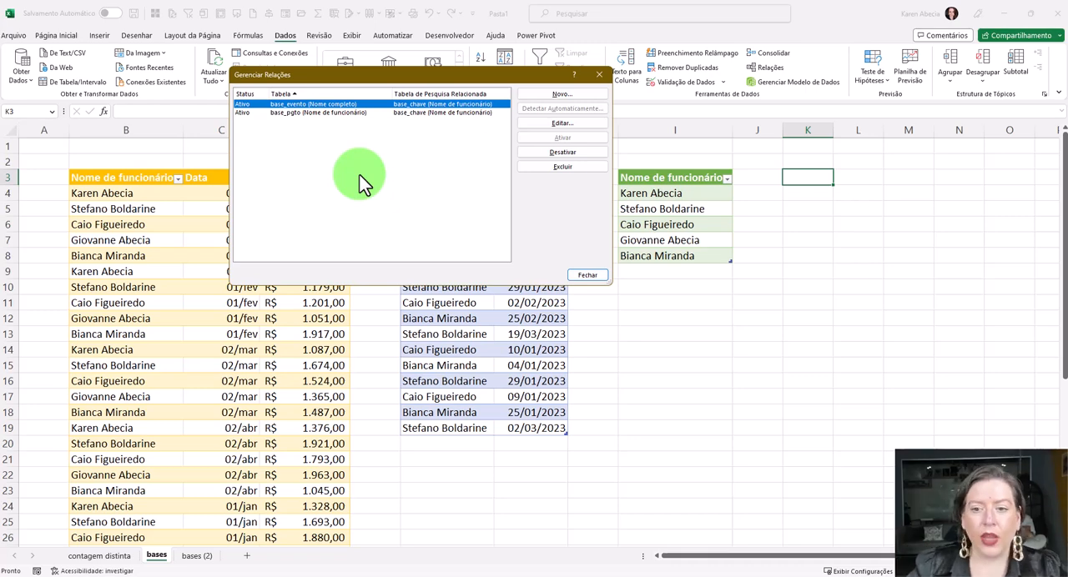
pyautogui.click(586, 274)
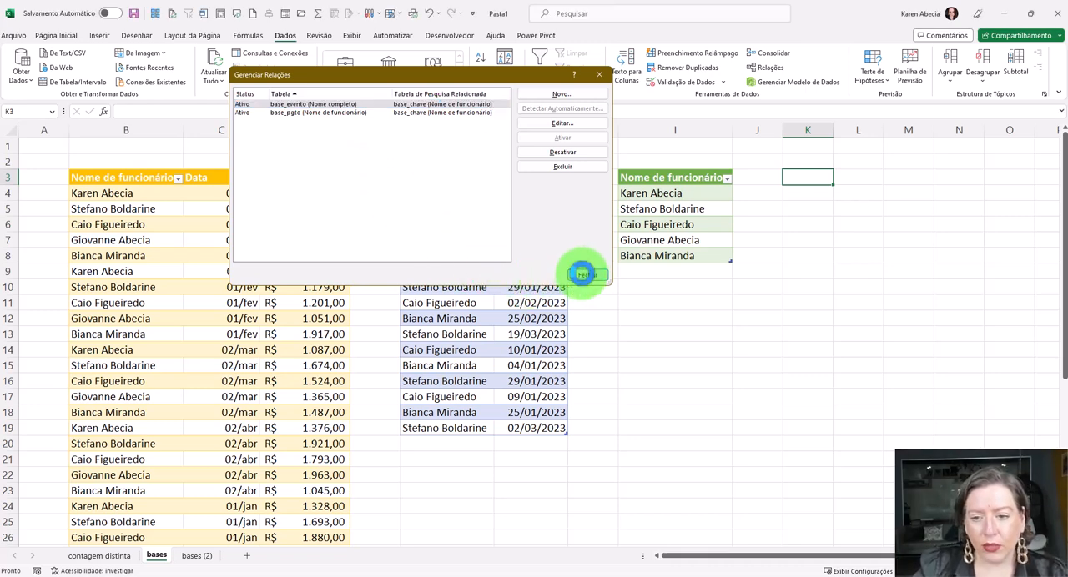
pyautogui.click(619, 285)
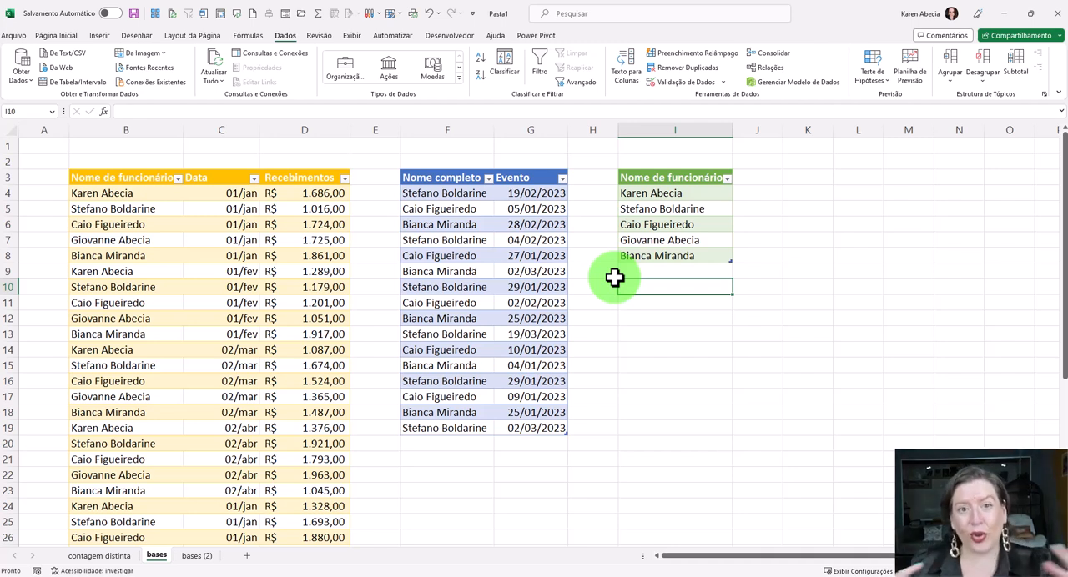
# - Insert a PivotTable based on the workbook's data model at cell K3 of the existing bases sheet
pyautogui.click(789, 178)
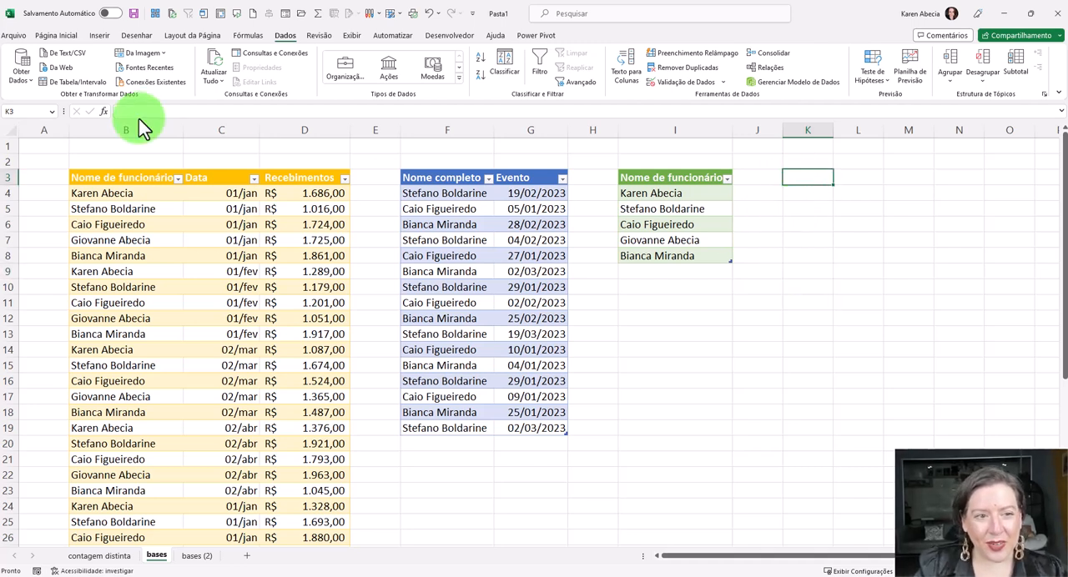
pyautogui.click(97, 37)
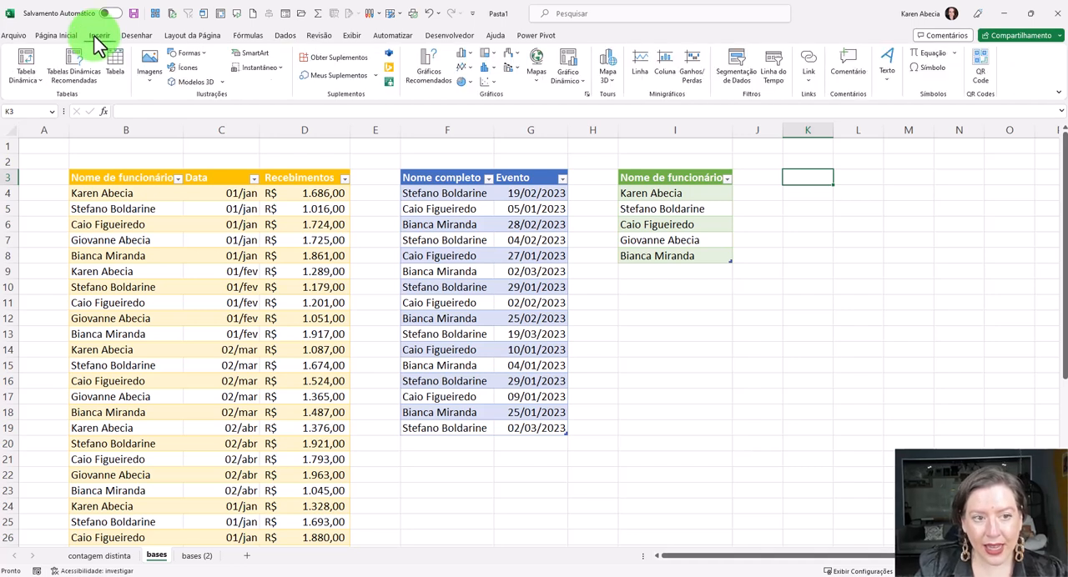
pyautogui.click(33, 86)
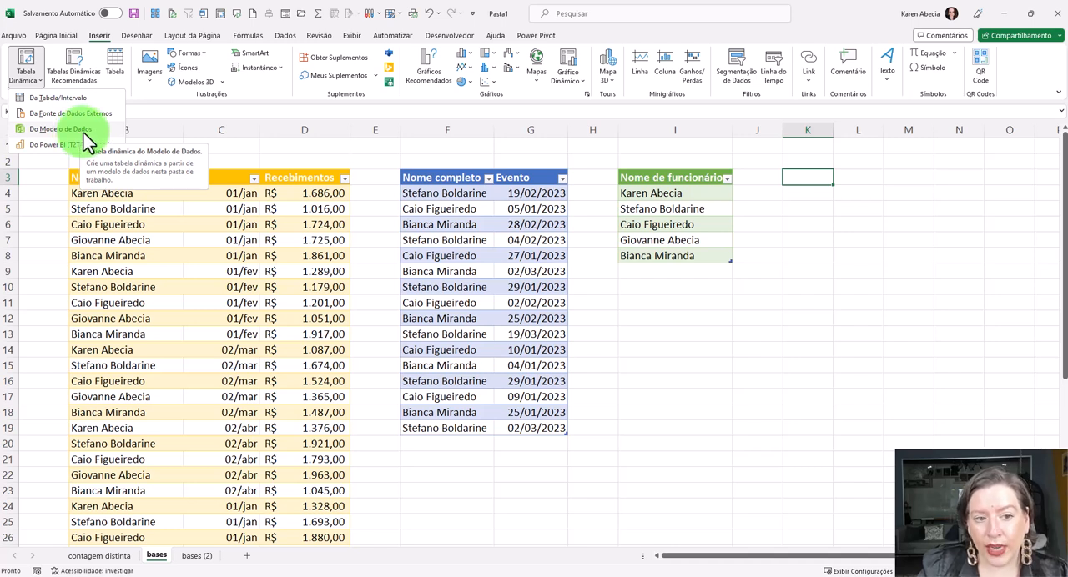
pyautogui.click(81, 131)
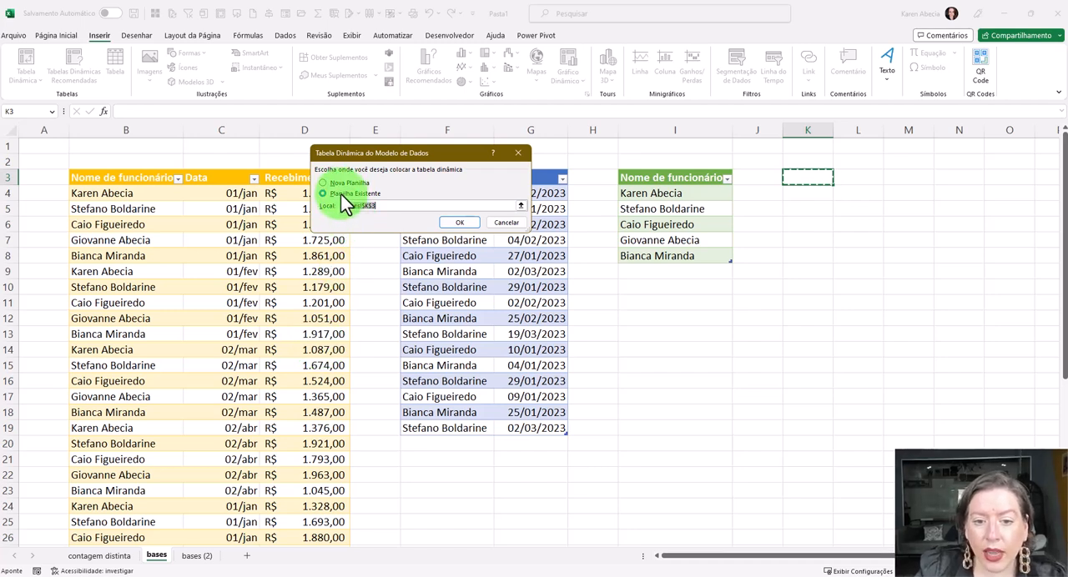
pyautogui.click(808, 185)
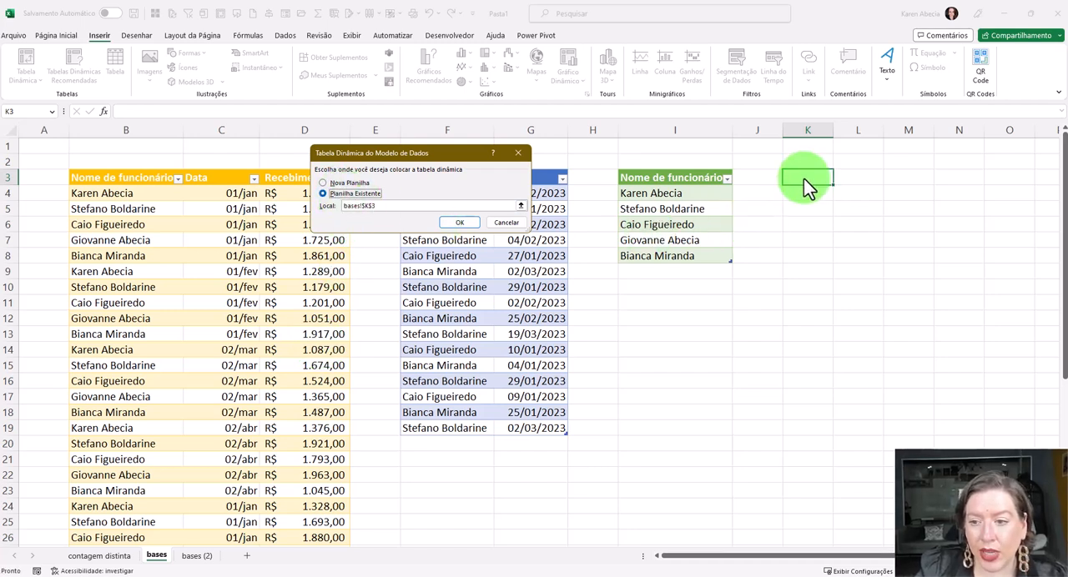
pyautogui.click(459, 223)
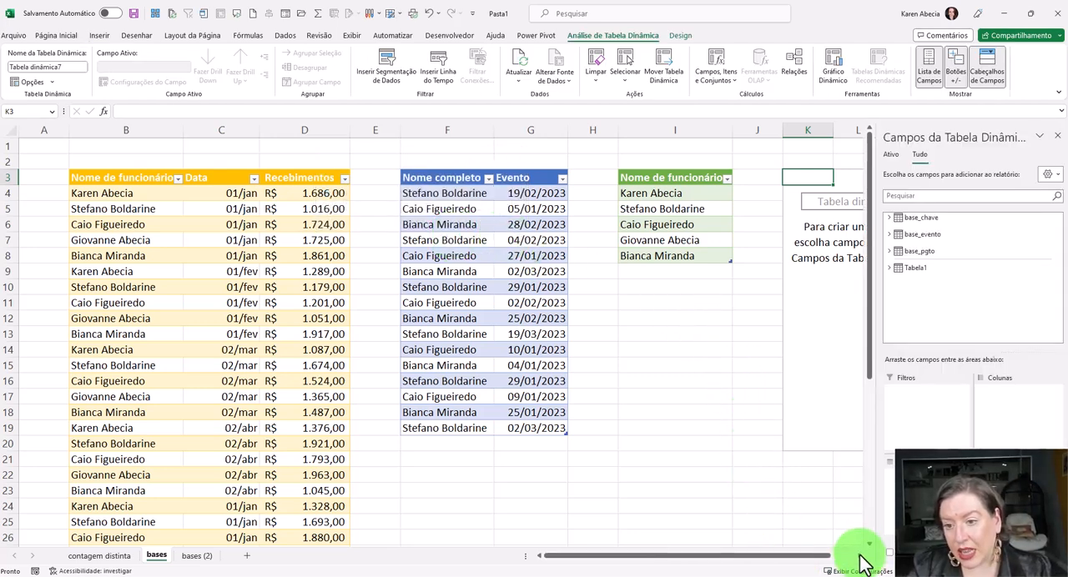
# - Widen the PivotTable field list and expand the fields of base_chave, base_evento and base_pgto
pyautogui.hscroll(5, 860, 556)
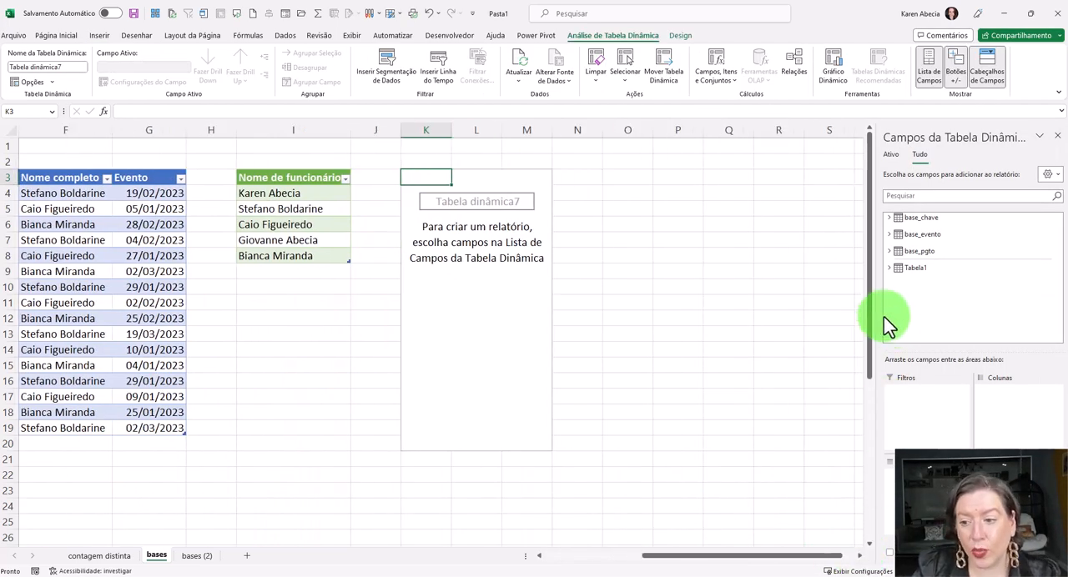
pyautogui.moveTo(877, 314); pyautogui.dragTo(706, 310)
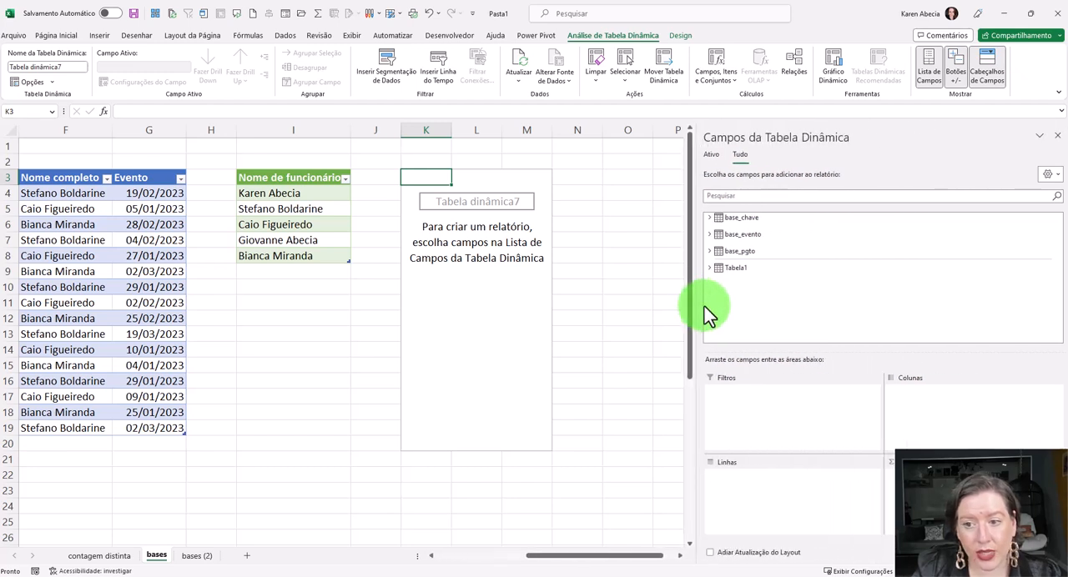
pyautogui.click(711, 218)
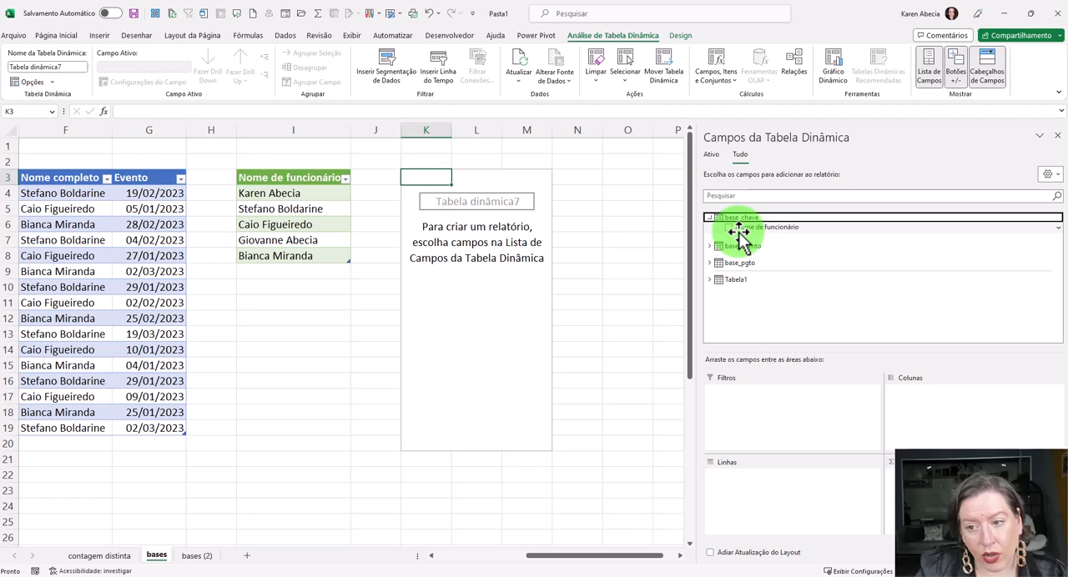
pyautogui.click(710, 247)
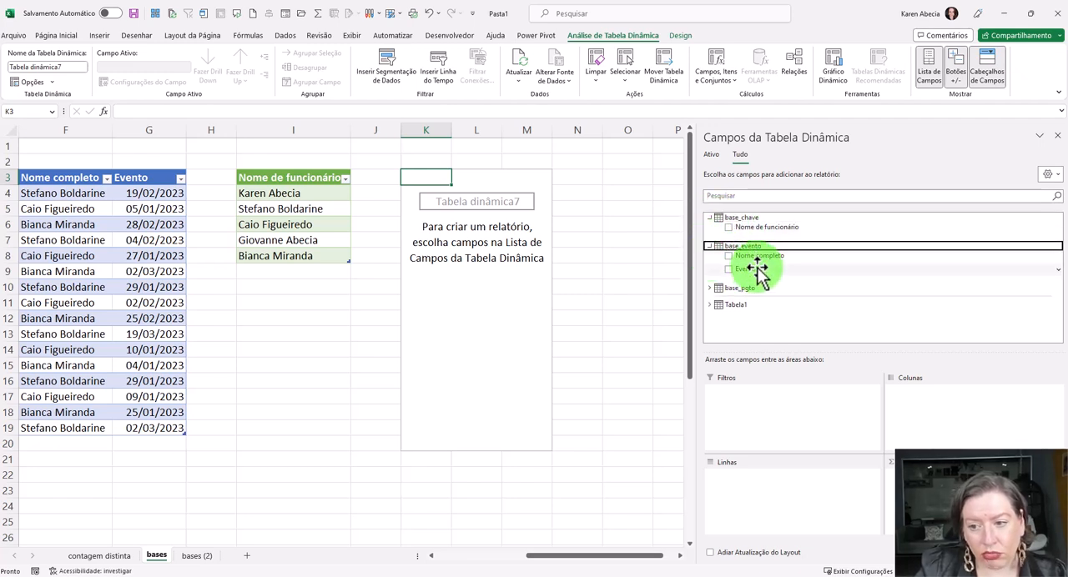
pyautogui.click(710, 288)
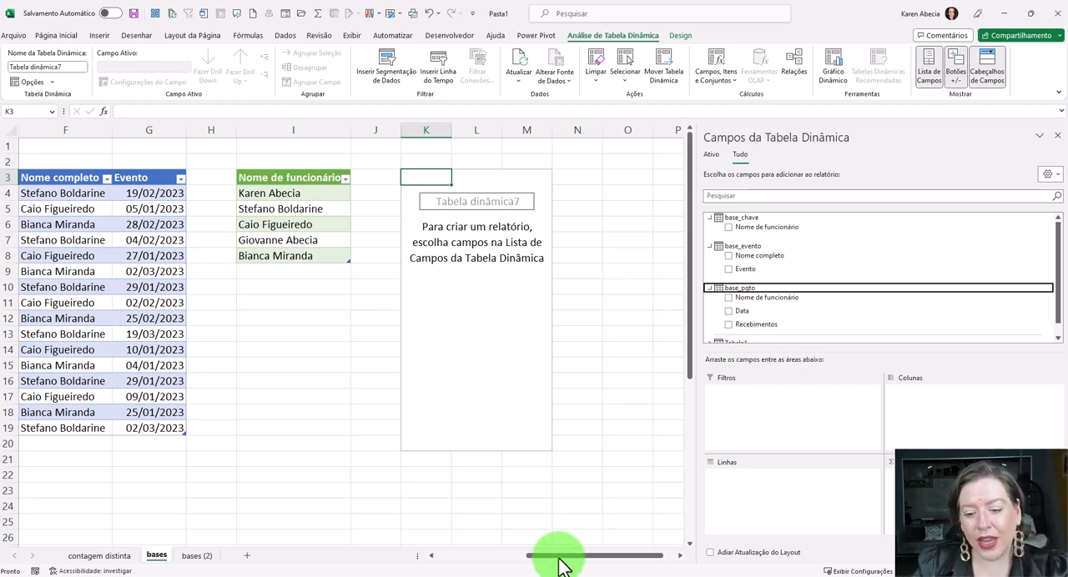
# - Review the Recebimentos and Evento columns in the source tables
pyautogui.moveTo(576, 557); pyautogui.dragTo(484, 557)
pyautogui.moveTo(305, 179); pyautogui.dragTo(300, 410)
pyautogui.click(531, 180)
pyautogui.moveTo(535, 203); pyautogui.dragTo(524, 332)
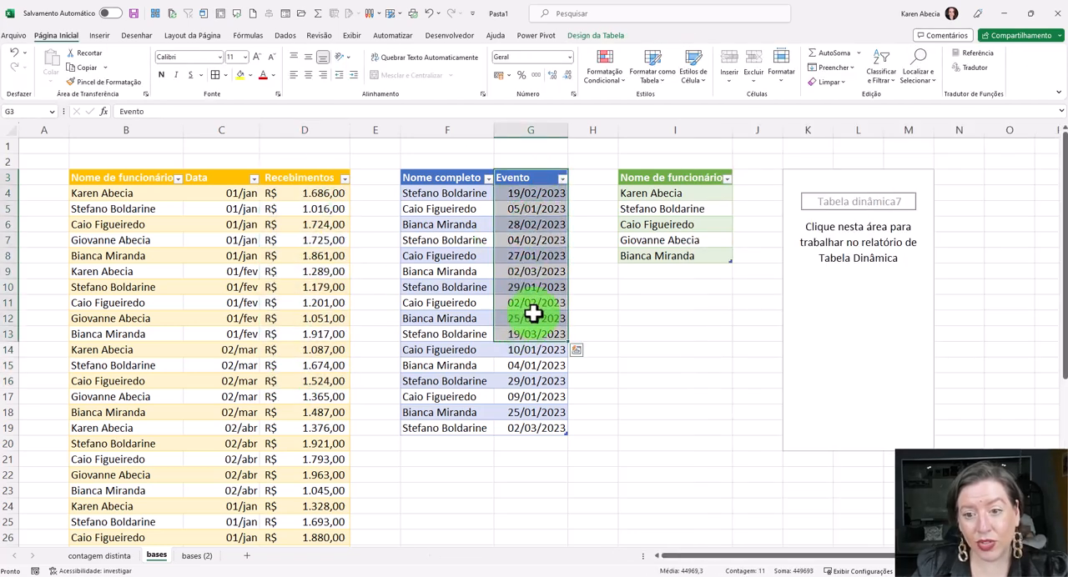
# - Add Evento from base_evento and Recebimentos from base_pgto to the PivotTable as values
pyautogui.click(832, 190)
pyautogui.moveTo(484, 563); pyautogui.dragTo(677, 554)
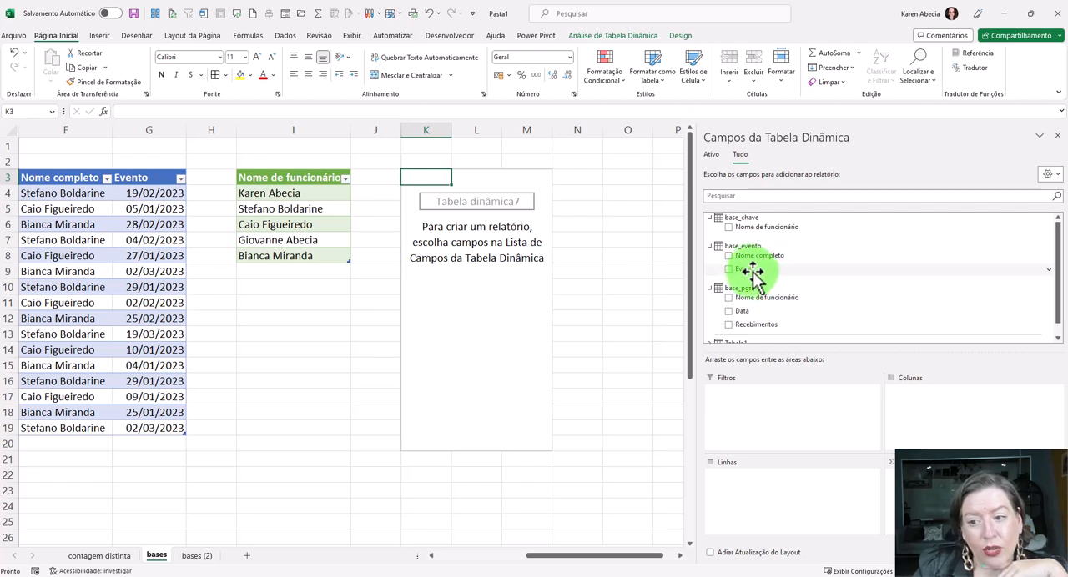
pyautogui.moveTo(751, 271); pyautogui.dragTo(893, 497)
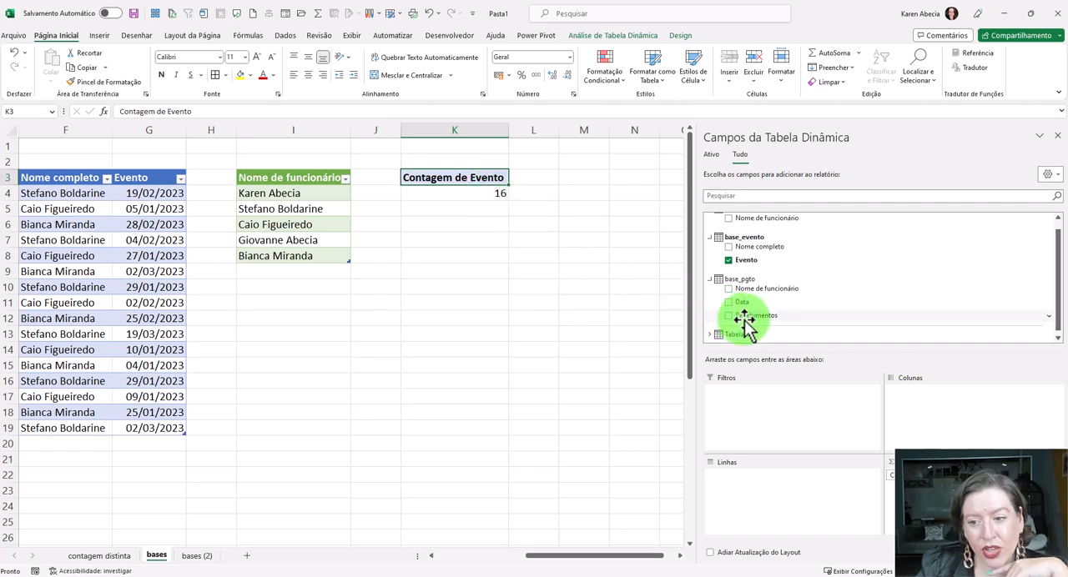
pyautogui.moveTo(747, 321); pyautogui.dragTo(893, 501)
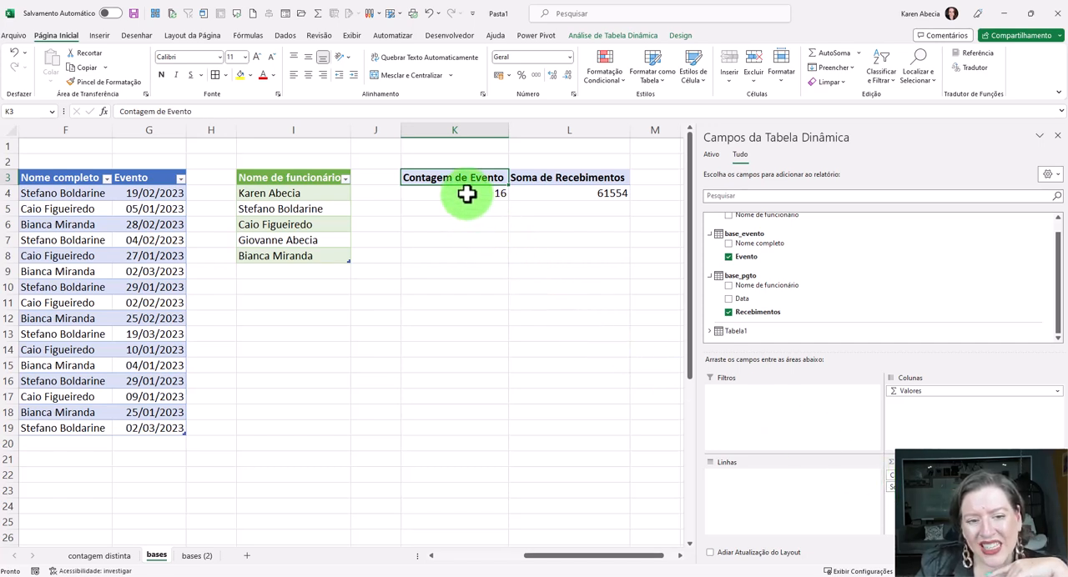
# - Check the PivotTable's event count and receipts sum against the Evento and Recebimentos columns of the source tables
pyautogui.moveTo(126, 195); pyautogui.dragTo(155, 436)
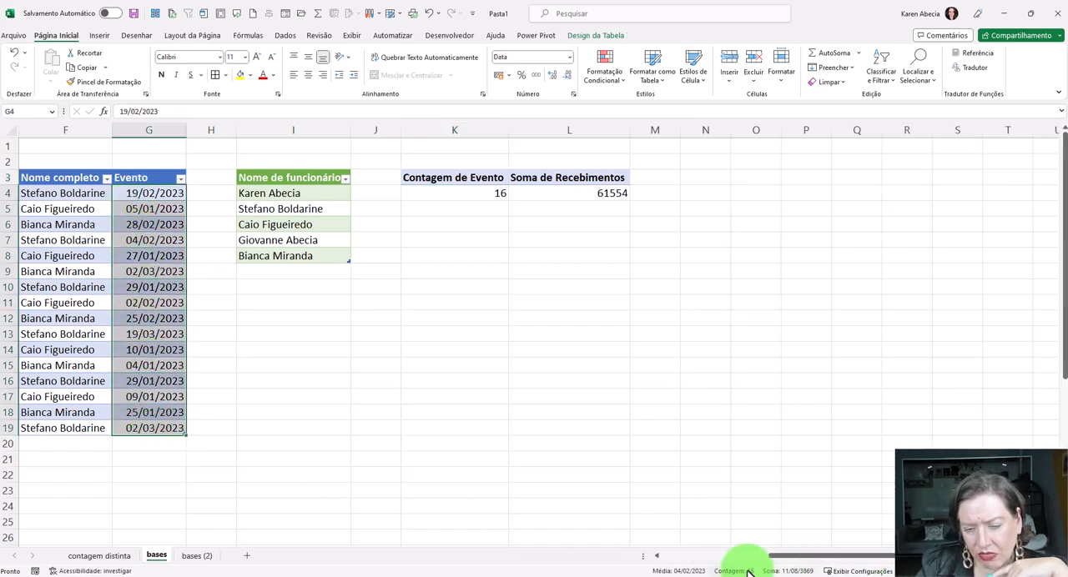
pyautogui.click(574, 195)
pyautogui.moveTo(559, 564); pyautogui.dragTo(429, 520)
pyautogui.click(301, 193)
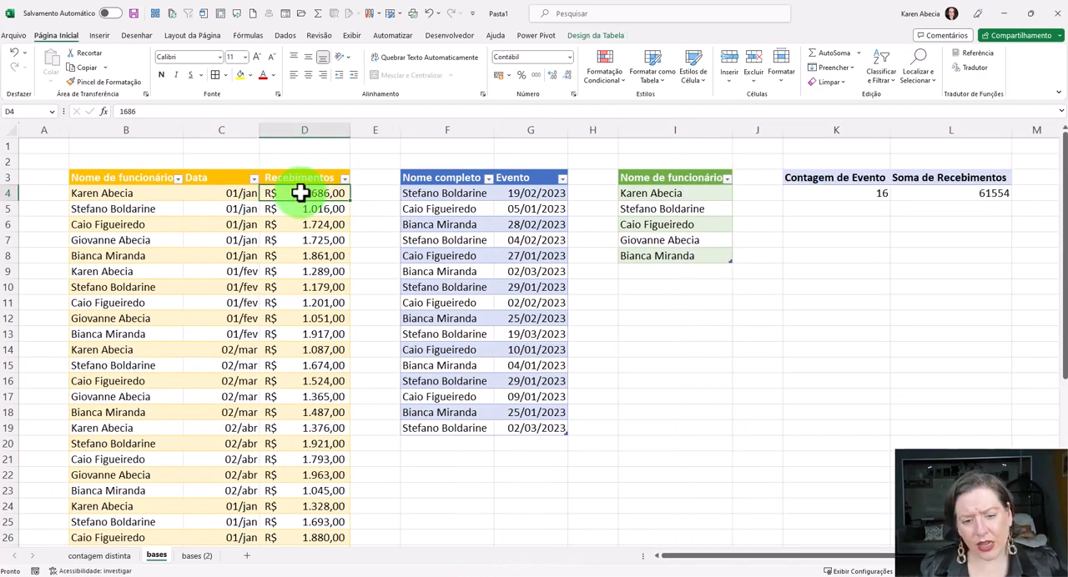
pyautogui.hotkey('ctrl', 'shift', 'Down')
pyautogui.hotkey('ctrl', 'q')
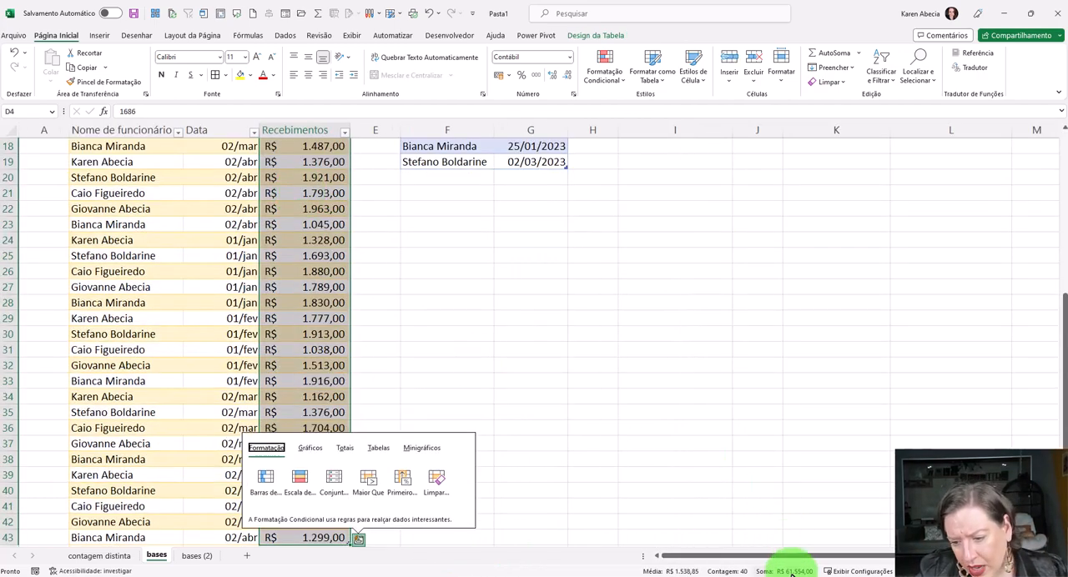
pyautogui.click(719, 414)
pyautogui.hotkey('ctrl', 'Up')
pyautogui.hotkey('ctrl', 'Up')
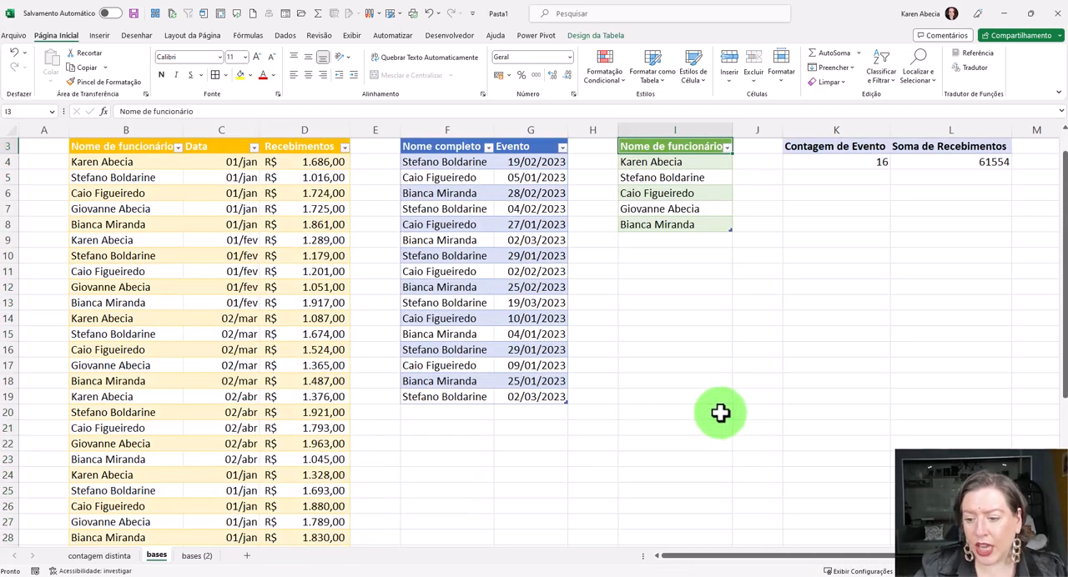
pyautogui.hotkey('ctrl', 'Up')
pyautogui.hscroll(5, 807, 408)
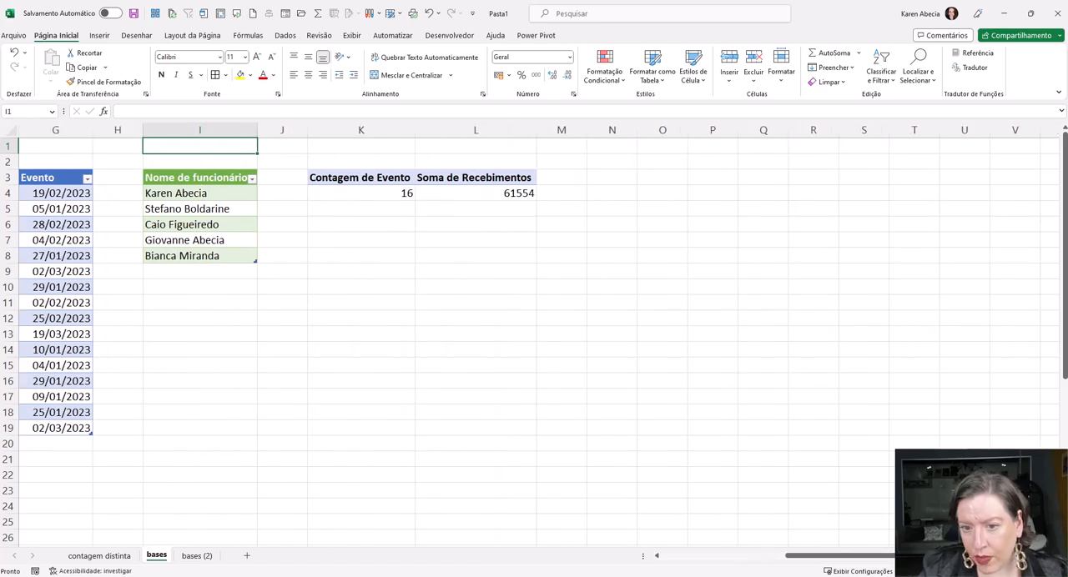
# - Apply the R$ accounting format to Soma de Recebimentos and add Nome de funcionário from base_chave to the PivotTable rows
pyautogui.click(444, 193)
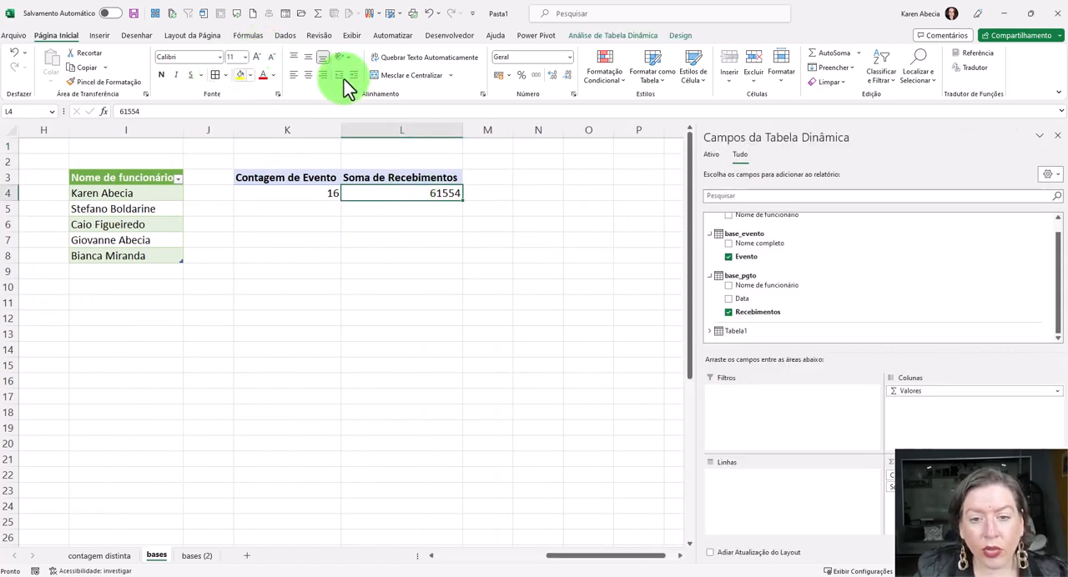
pyautogui.click(499, 74)
pyautogui.click(317, 195)
pyautogui.click(394, 193)
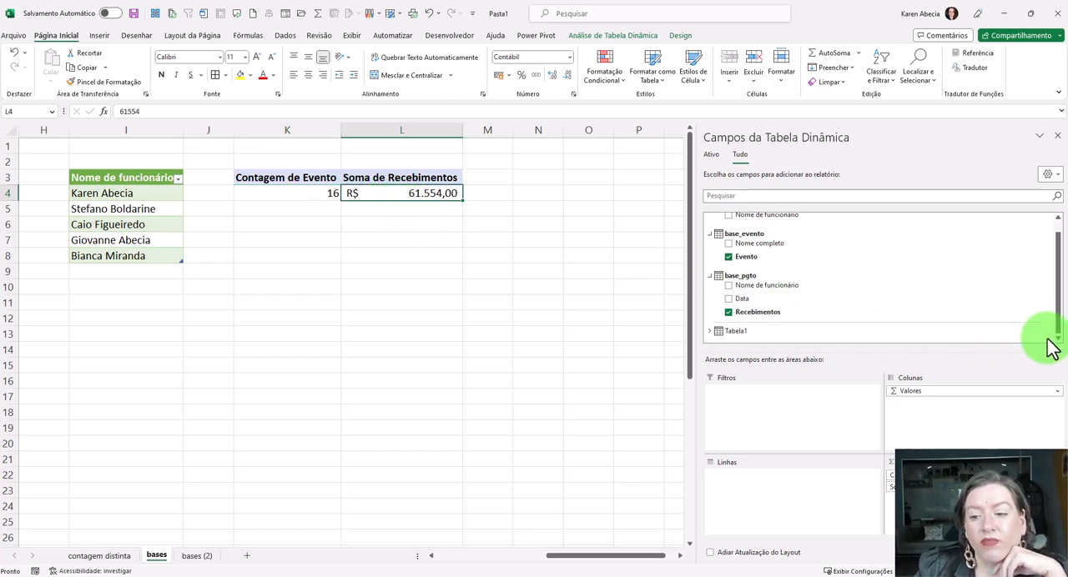
pyautogui.moveTo(1060, 312); pyautogui.dragTo(1056, 275)
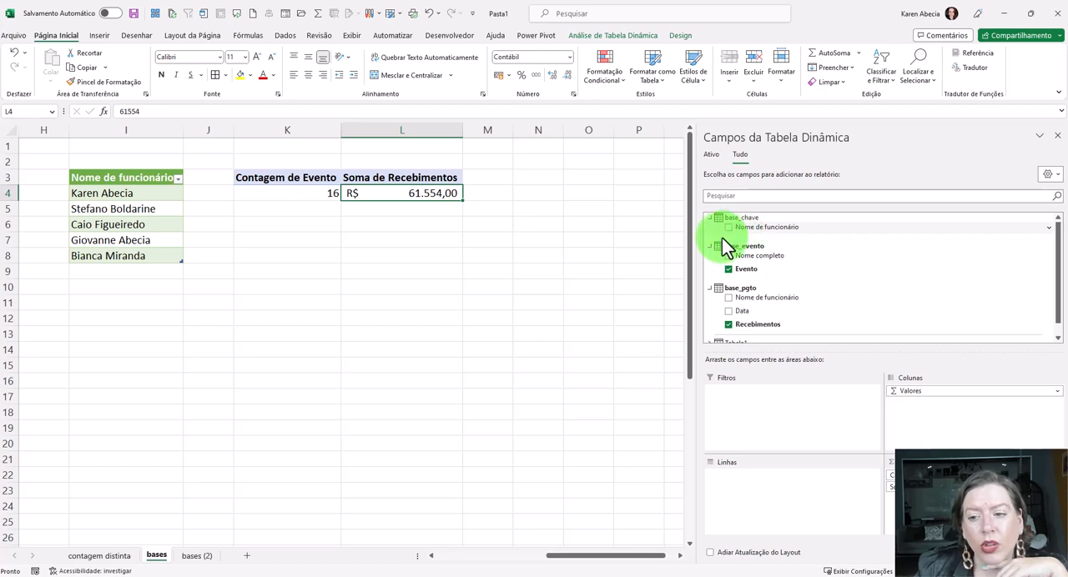
pyautogui.moveTo(769, 230); pyautogui.dragTo(786, 494)
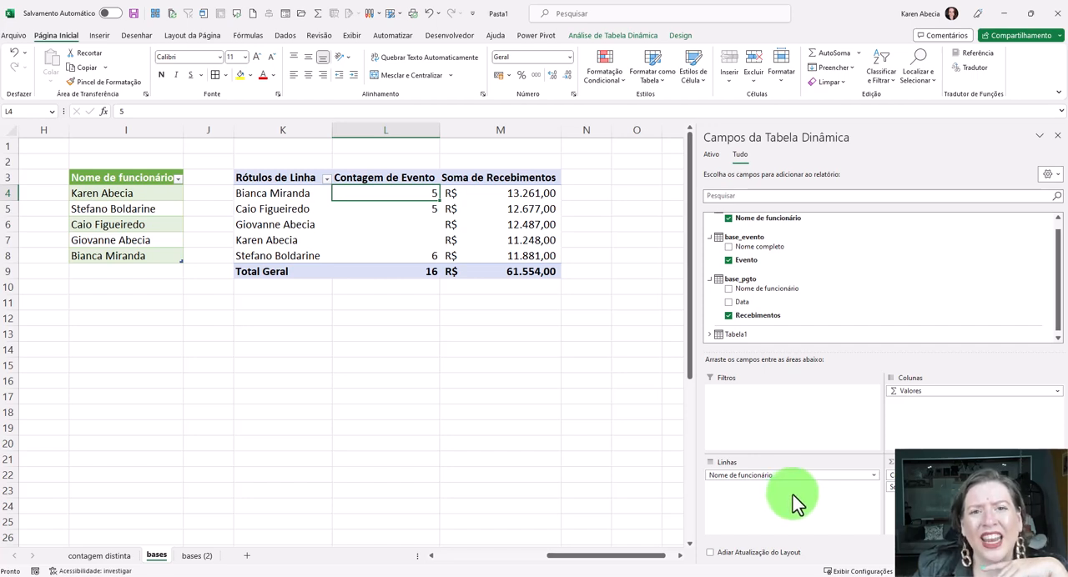
# - Examine the event count and receipts sum for each employee in the PivotTable, including employees without events
pyautogui.click(321, 193)
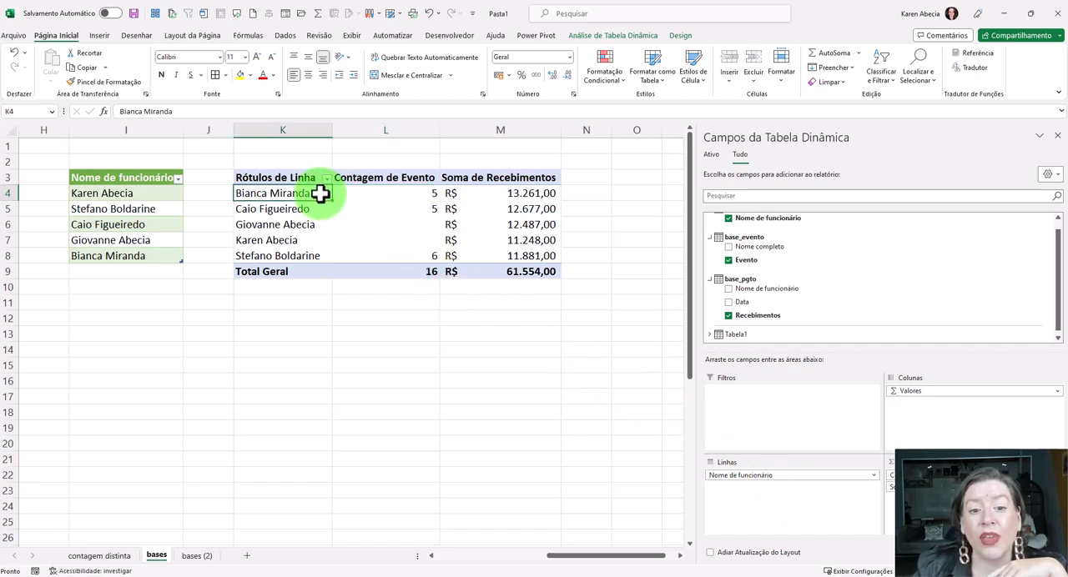
pyautogui.click(410, 193)
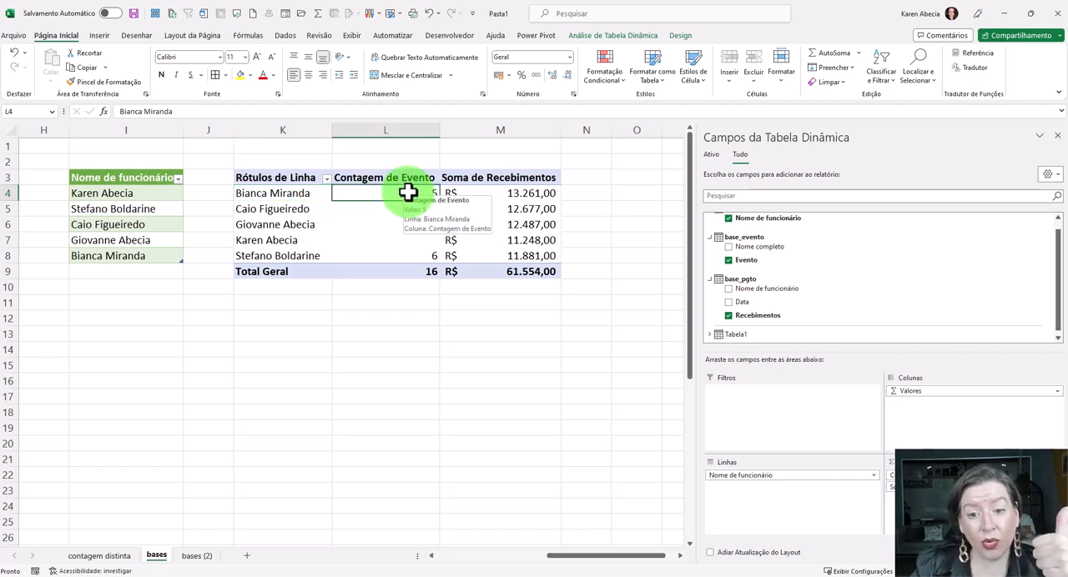
pyautogui.click(484, 195)
pyautogui.moveTo(405, 162); pyautogui.dragTo(398, 338)
pyautogui.click(489, 164)
pyautogui.moveTo(490, 292); pyautogui.dragTo(494, 350)
pyautogui.click(474, 318)
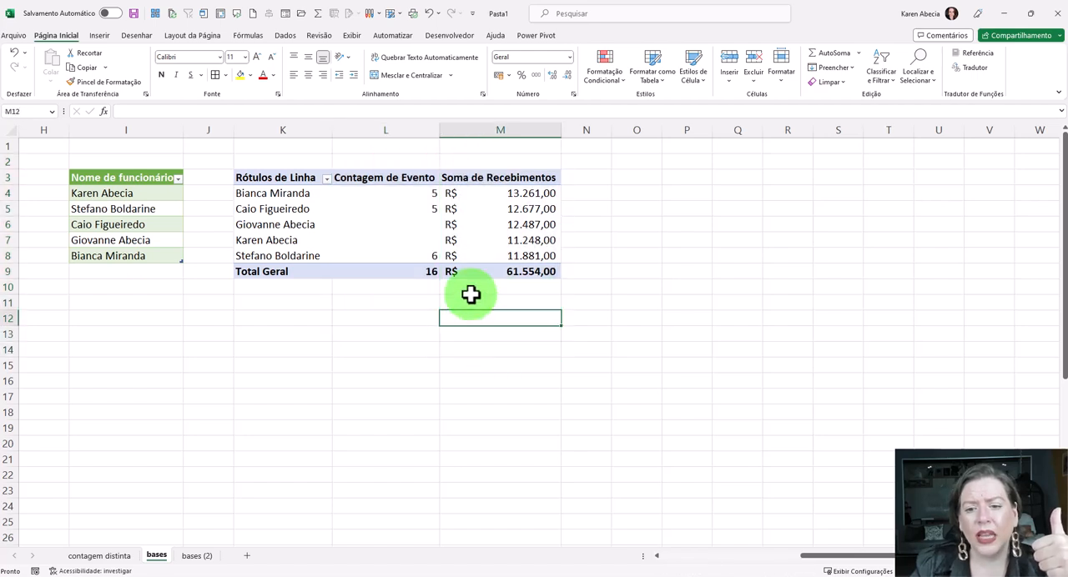
pyautogui.click(479, 226)
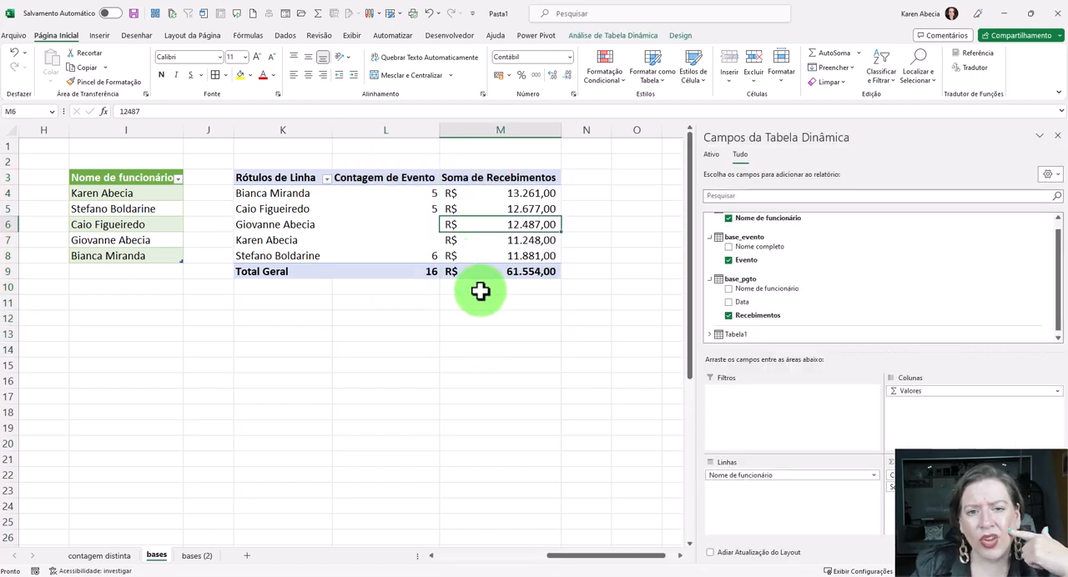
pyautogui.click(419, 228)
pyautogui.click(475, 225)
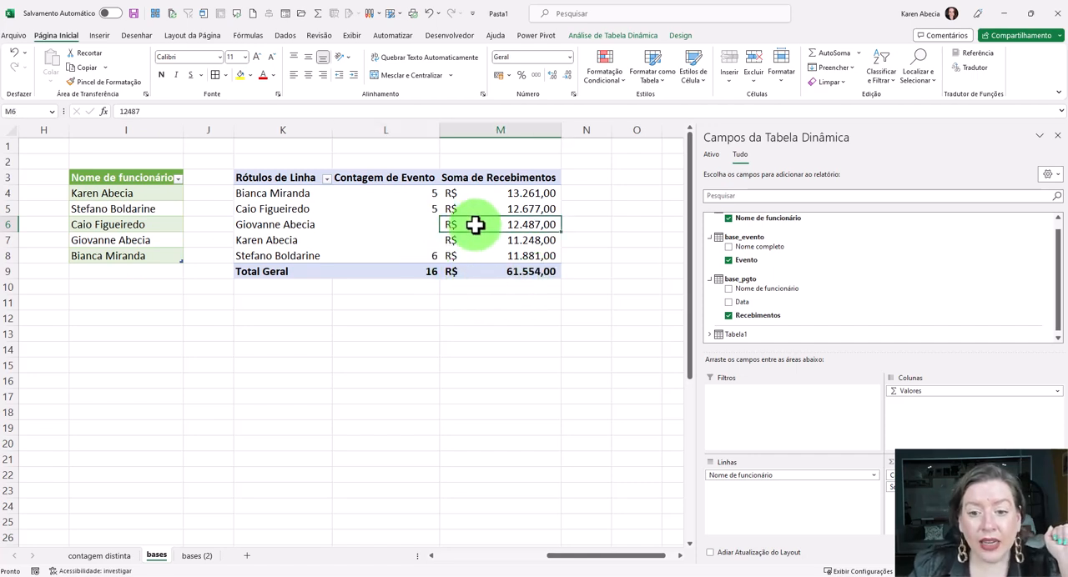
pyautogui.click(422, 227)
# - Insert a slicer for Nome de funcionário from base_chave and place it just below the PivotTable
pyautogui.click(586, 37)
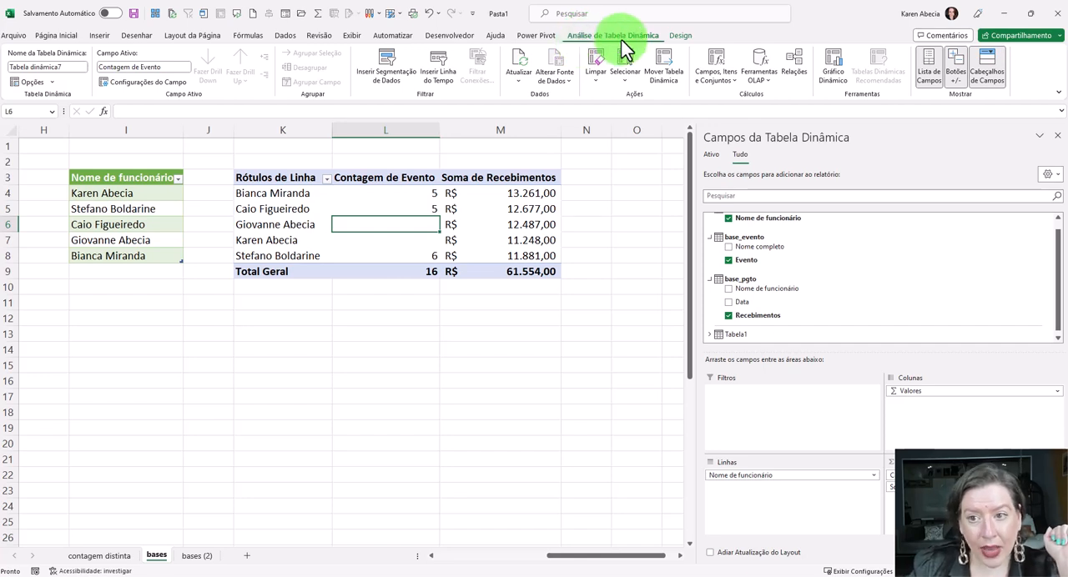
pyautogui.click(397, 88)
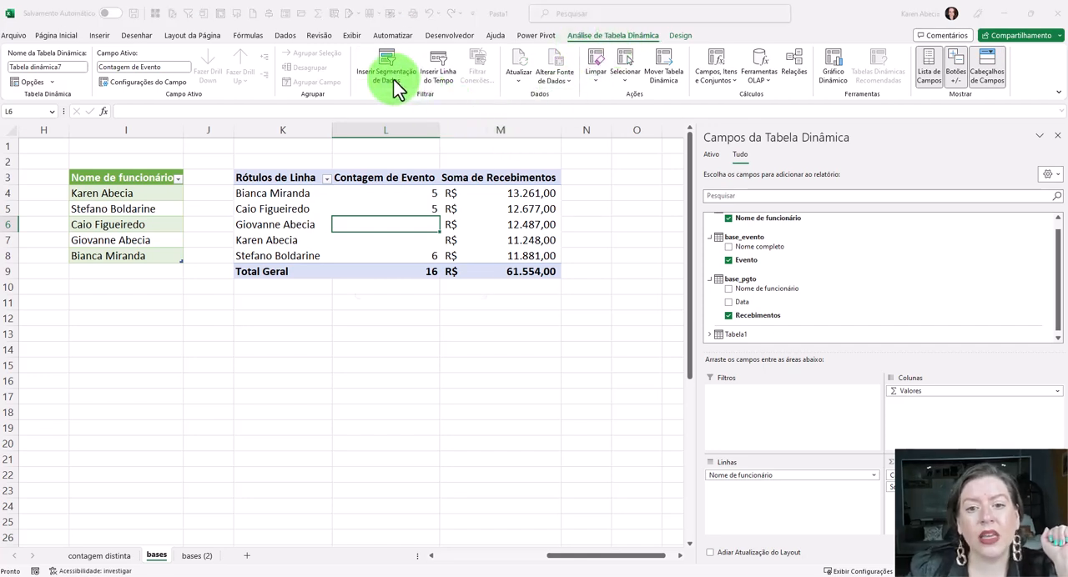
pyautogui.click(487, 78)
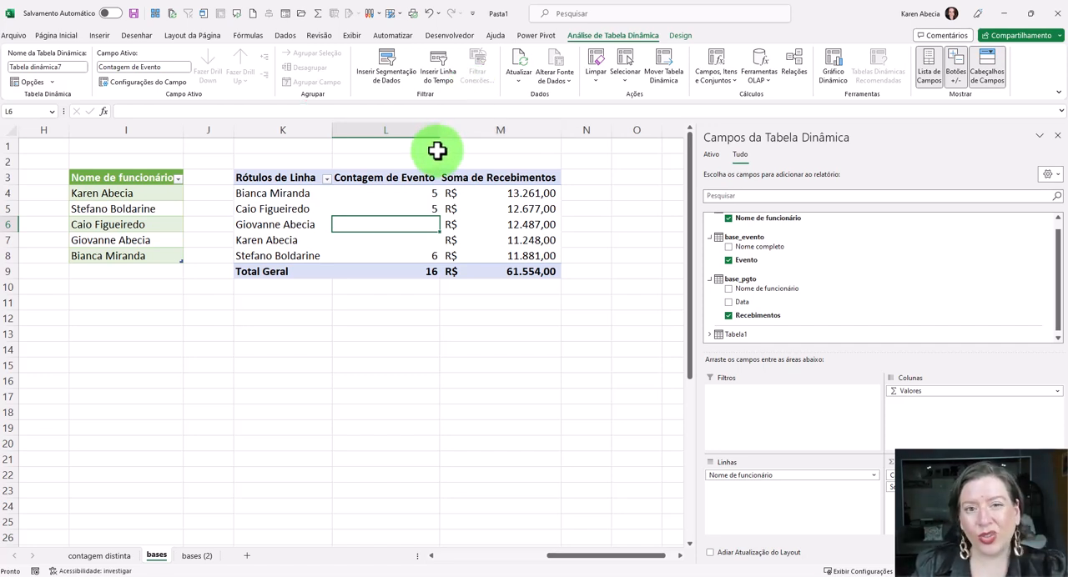
pyautogui.click(383, 83)
pyautogui.click(387, 123)
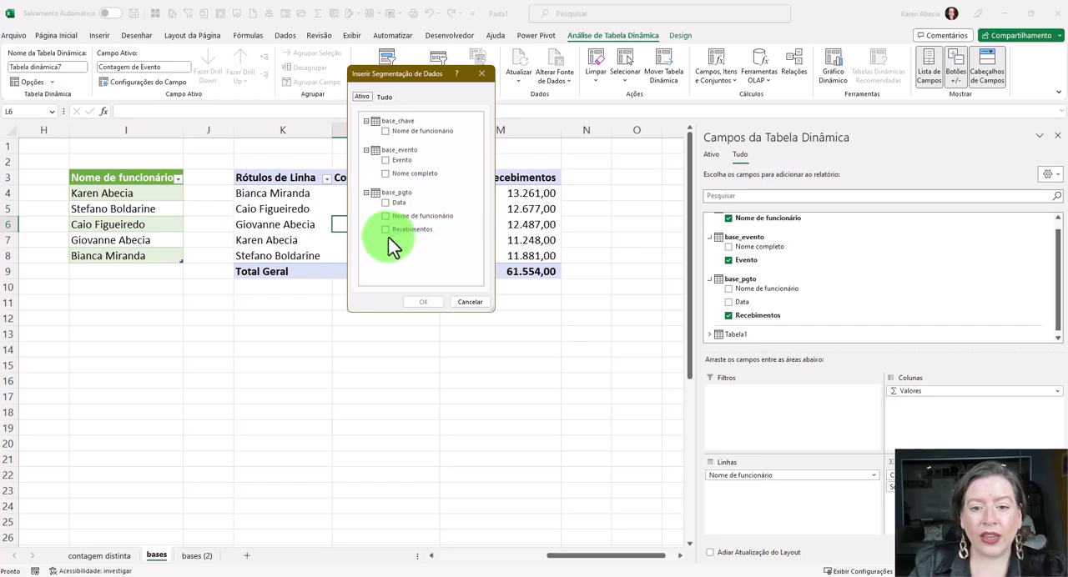
pyautogui.click(387, 134)
pyautogui.click(423, 302)
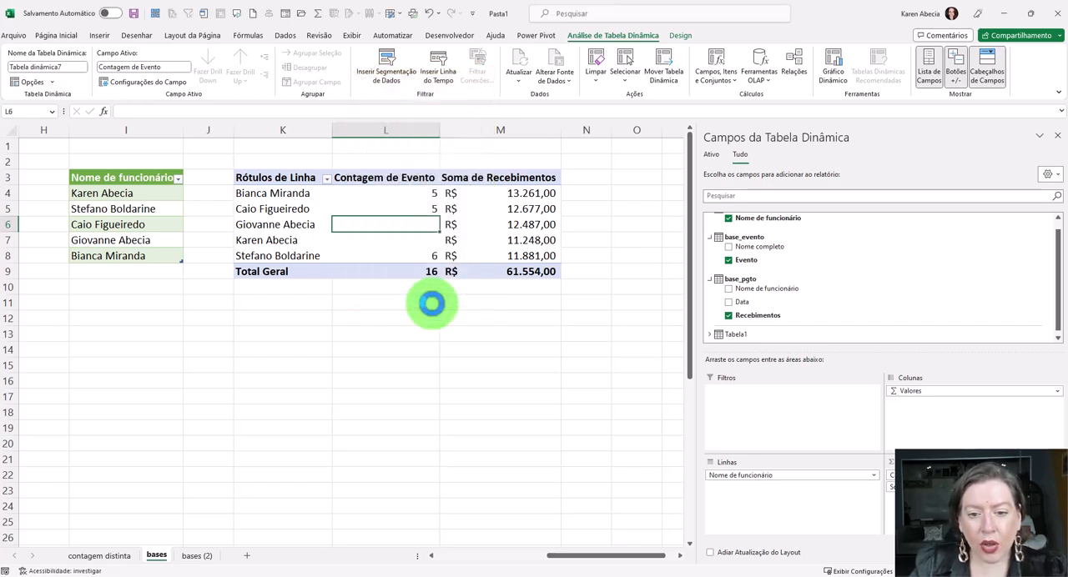
pyautogui.moveTo(347, 251); pyautogui.dragTo(378, 304)
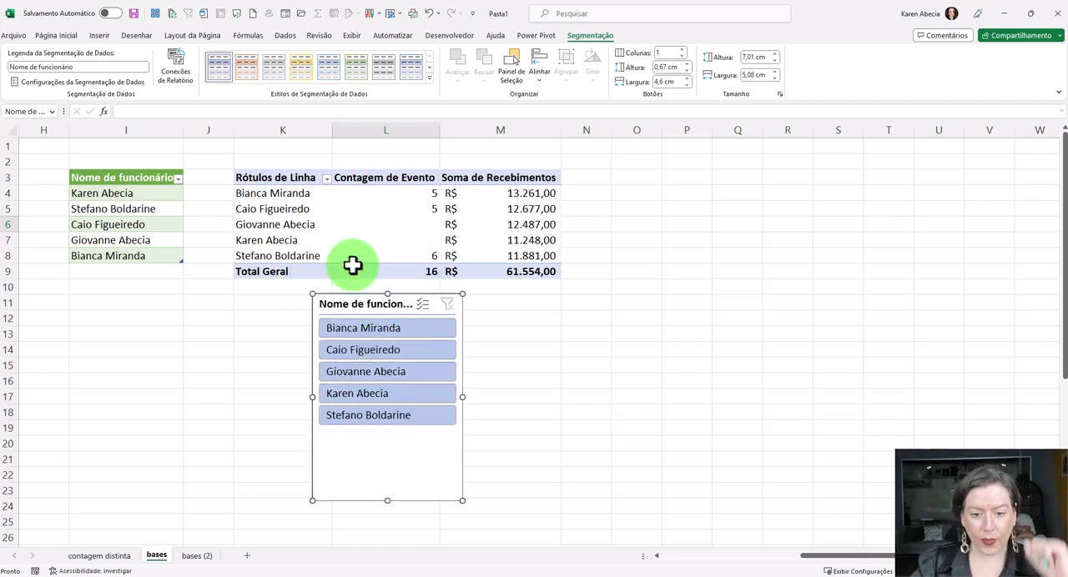
# - Filter the PivotTable with the slicer by single employees and finally by the first three employees together, and move the slicer slightly closer to the PivotTable
pyautogui.click(378, 329)
pyautogui.click(393, 356)
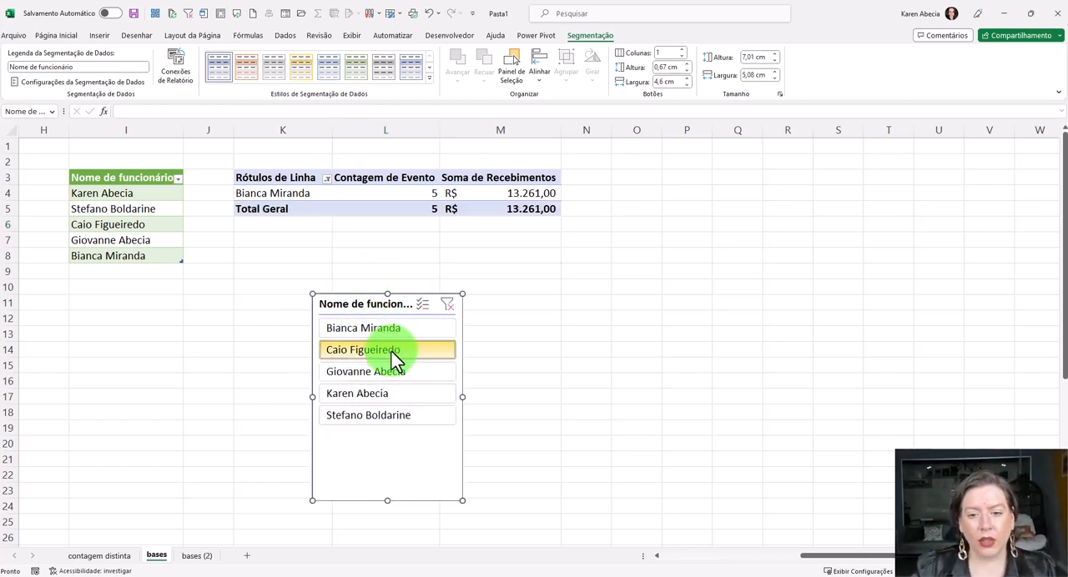
pyautogui.click(399, 397)
pyautogui.click(405, 416)
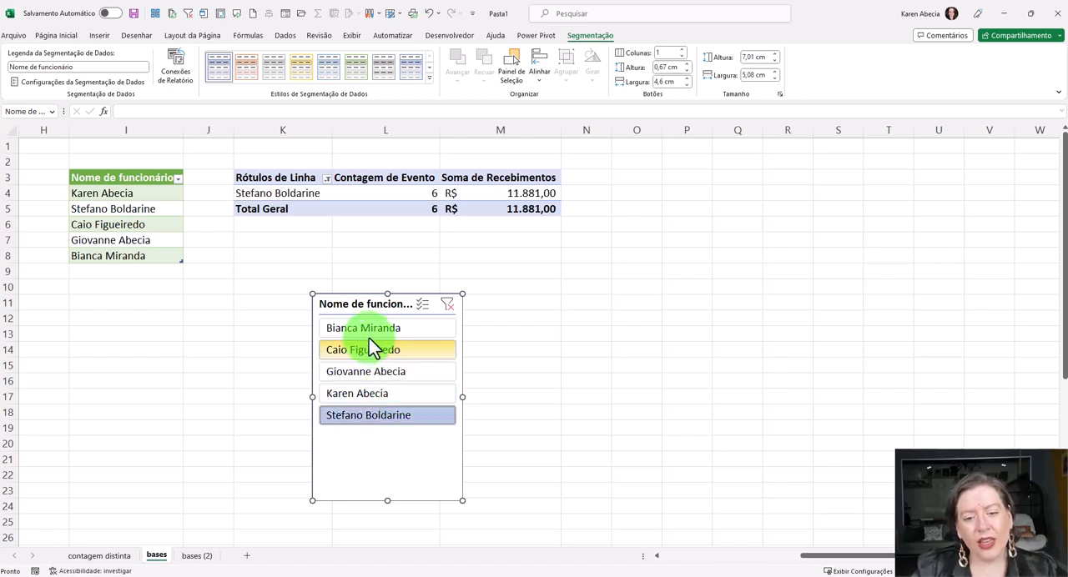
pyautogui.moveTo(370, 331); pyautogui.dragTo(377, 377)
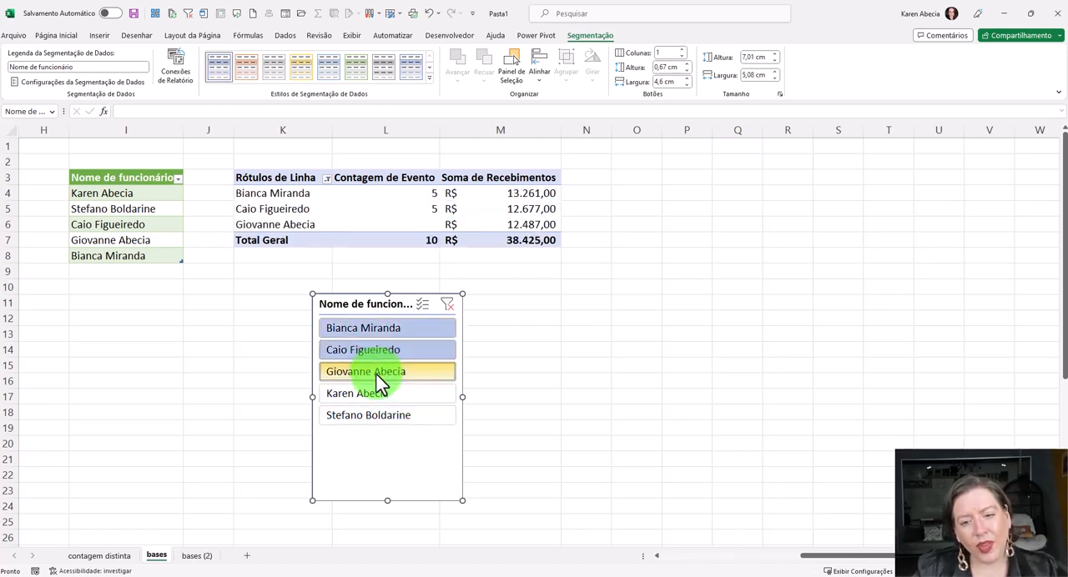
pyautogui.moveTo(382, 301); pyautogui.dragTo(389, 290)
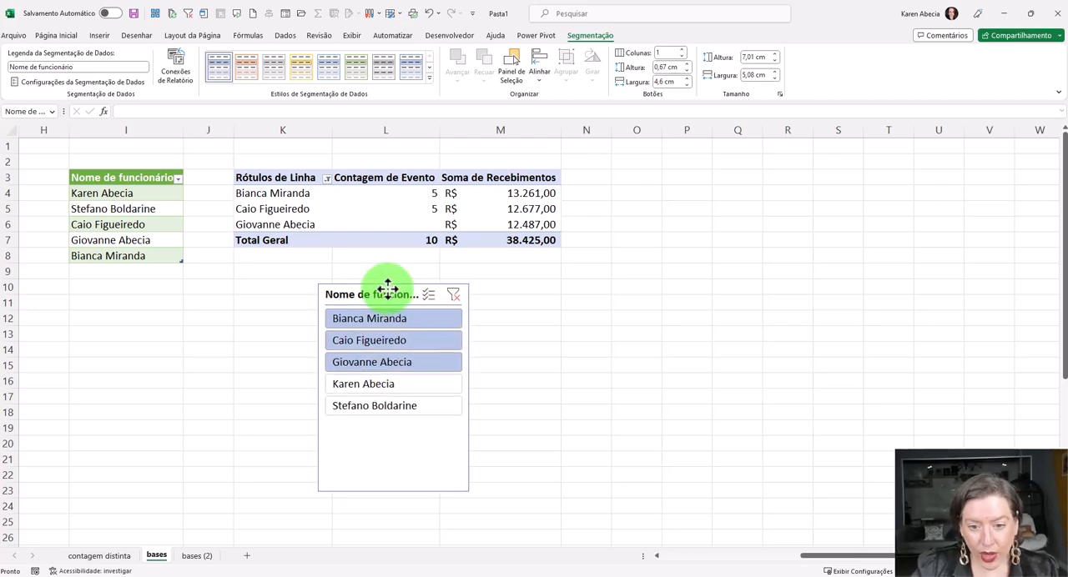
# - Compare the repeated employee names in the receipts and events tables with the unique list in the Nome de funcionário key table
pyautogui.click(569, 334)
pyautogui.moveTo(812, 555); pyautogui.dragTo(643, 555)
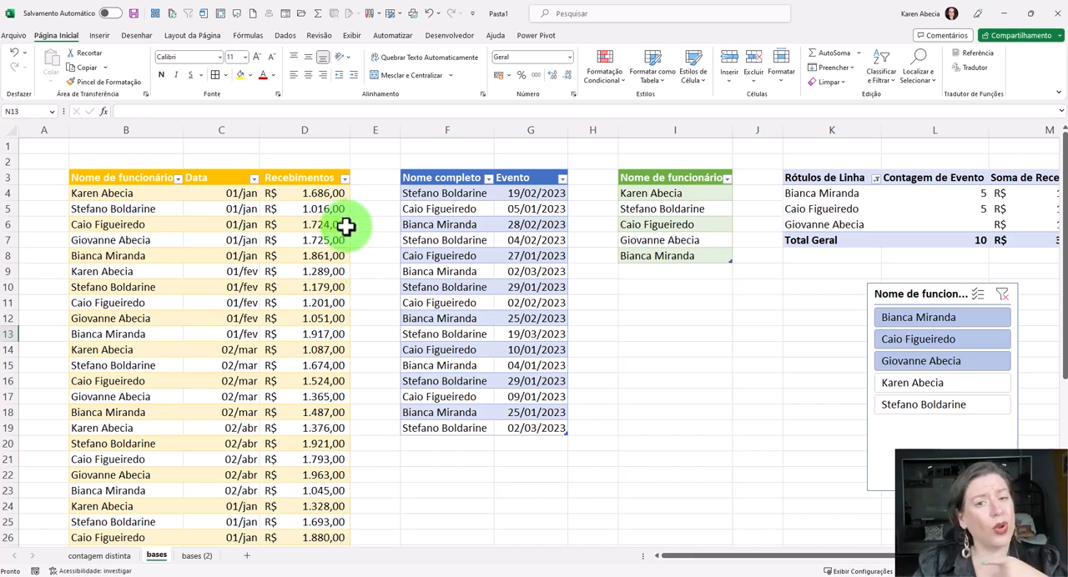
pyautogui.click(648, 298)
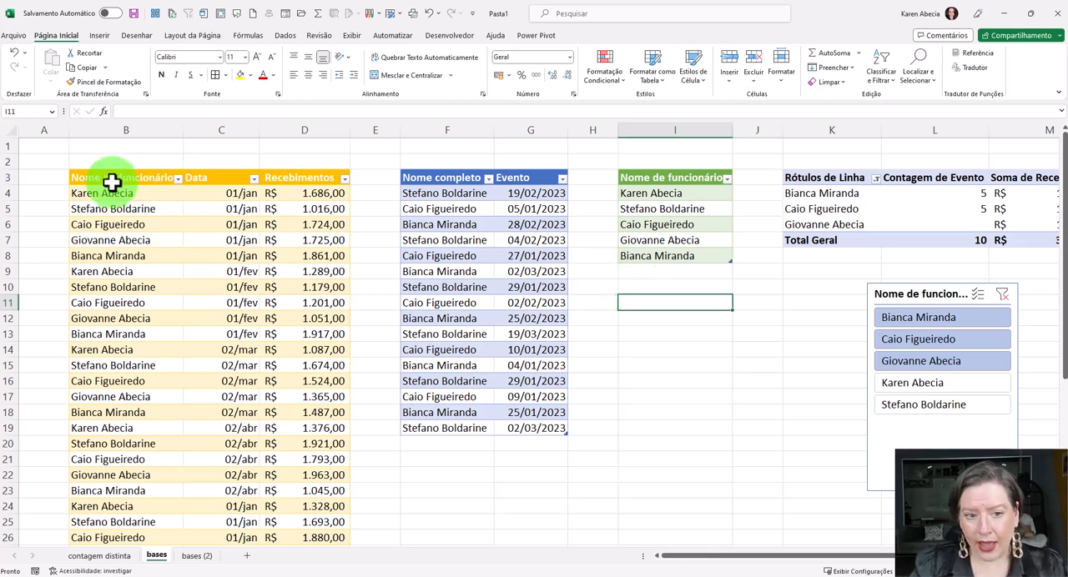
pyautogui.moveTo(114, 201); pyautogui.dragTo(123, 348)
pyautogui.moveTo(413, 198); pyautogui.dragTo(446, 289)
pyautogui.click(462, 349)
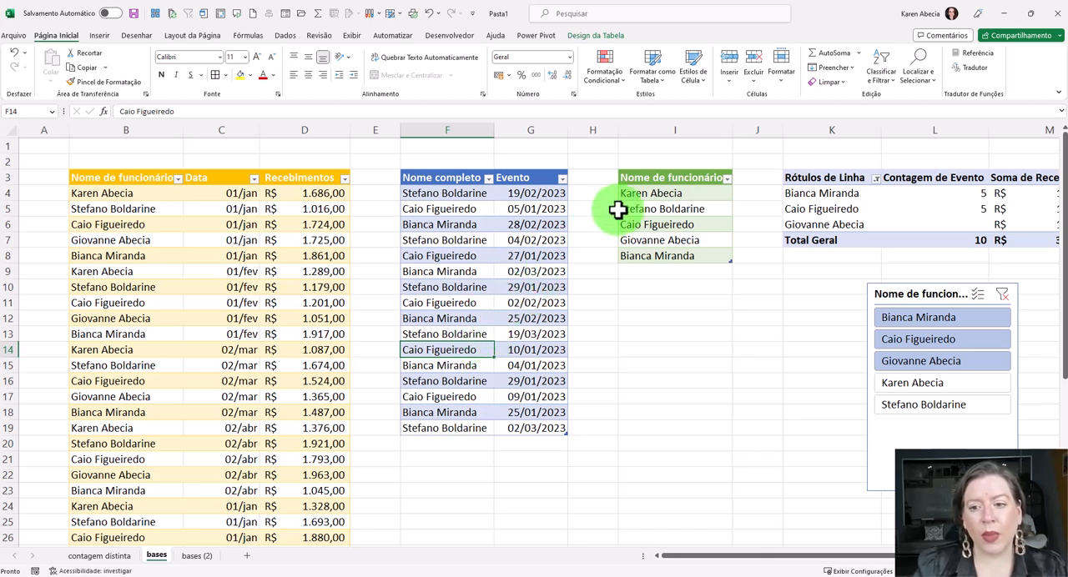
pyautogui.moveTo(643, 193); pyautogui.dragTo(660, 250)
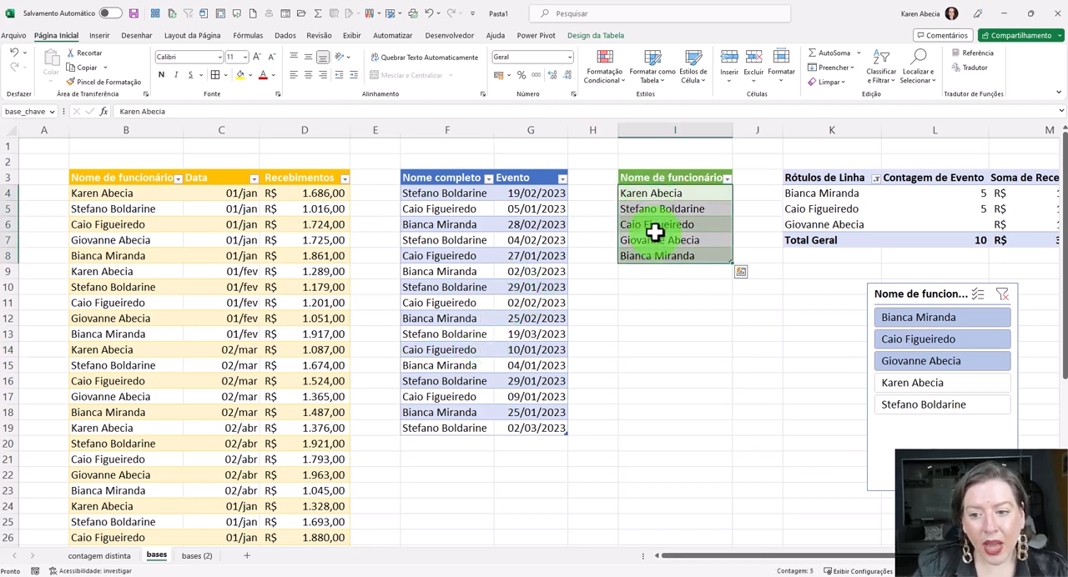
pyautogui.click(655, 230)
# - Move the employee slicer beside the PivotTable's rows, placing it just below the unique employee names table
pyautogui.moveTo(754, 557); pyautogui.dragTo(891, 550)
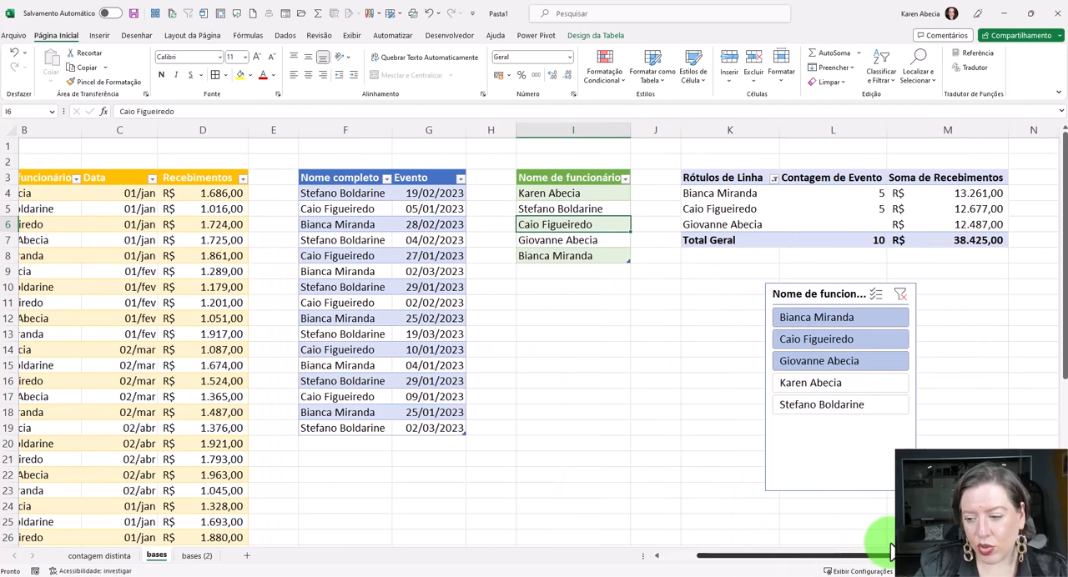
pyautogui.click(1052, 556)
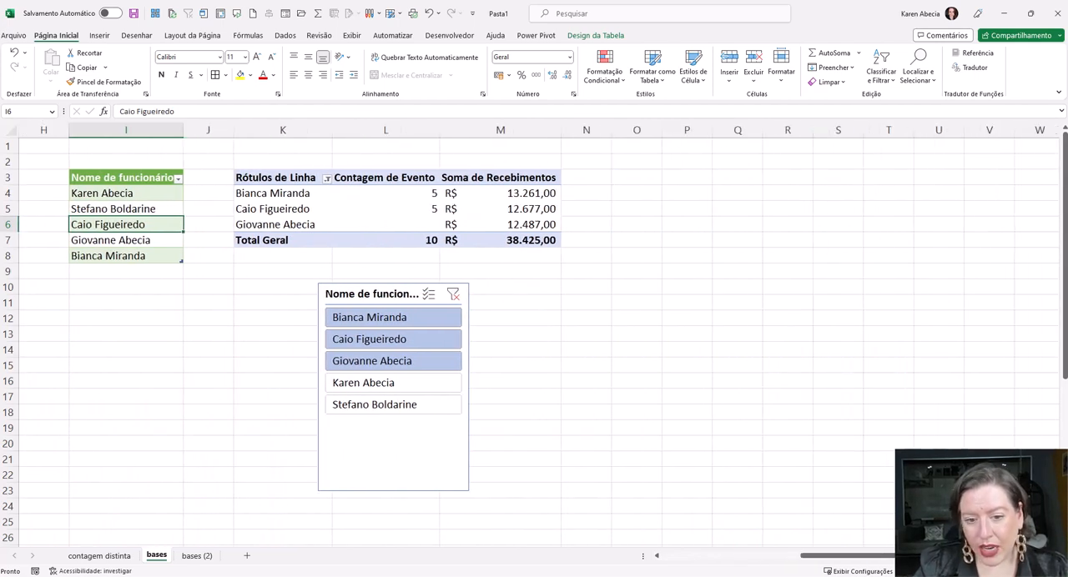
pyautogui.moveTo(317, 284); pyautogui.dragTo(204, 296)
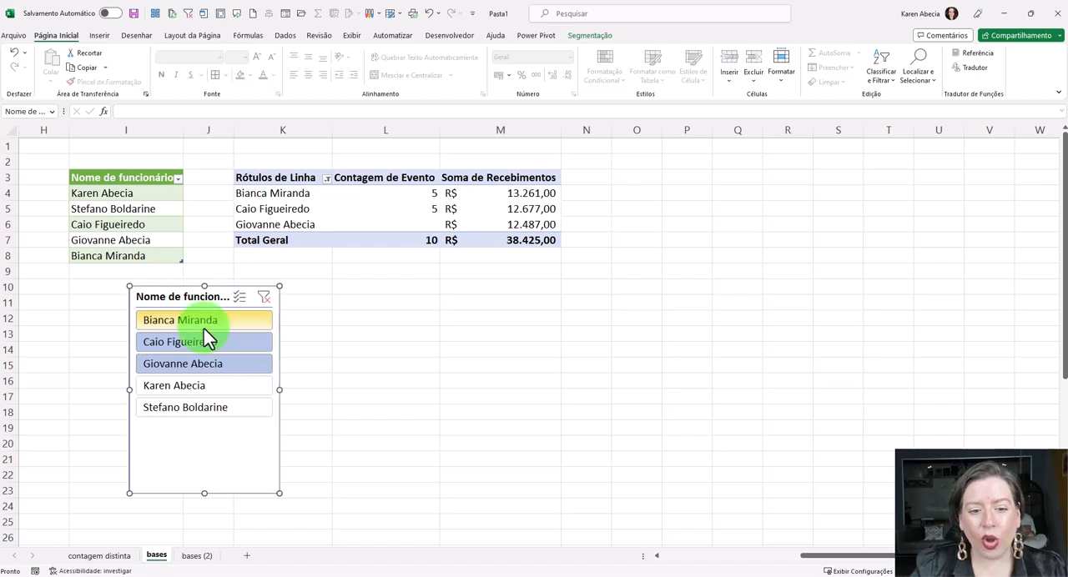
# - Filter the PivotTable by each employee in turn through the slicer, down the list and back up, leaving only the first listed employee selected
pyautogui.click(200, 323)
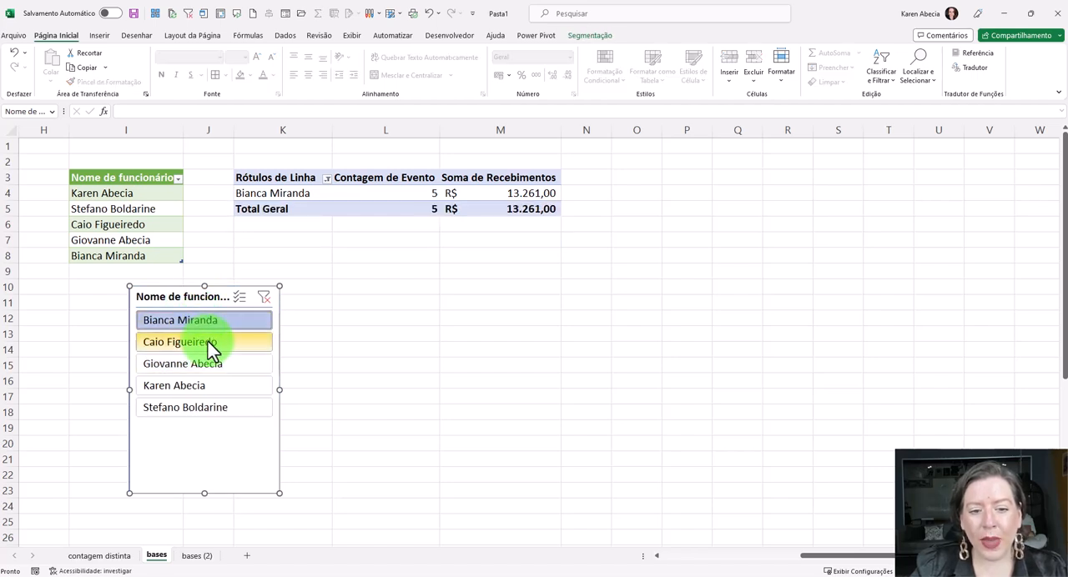
pyautogui.click(207, 342)
pyautogui.click(224, 367)
pyautogui.click(229, 384)
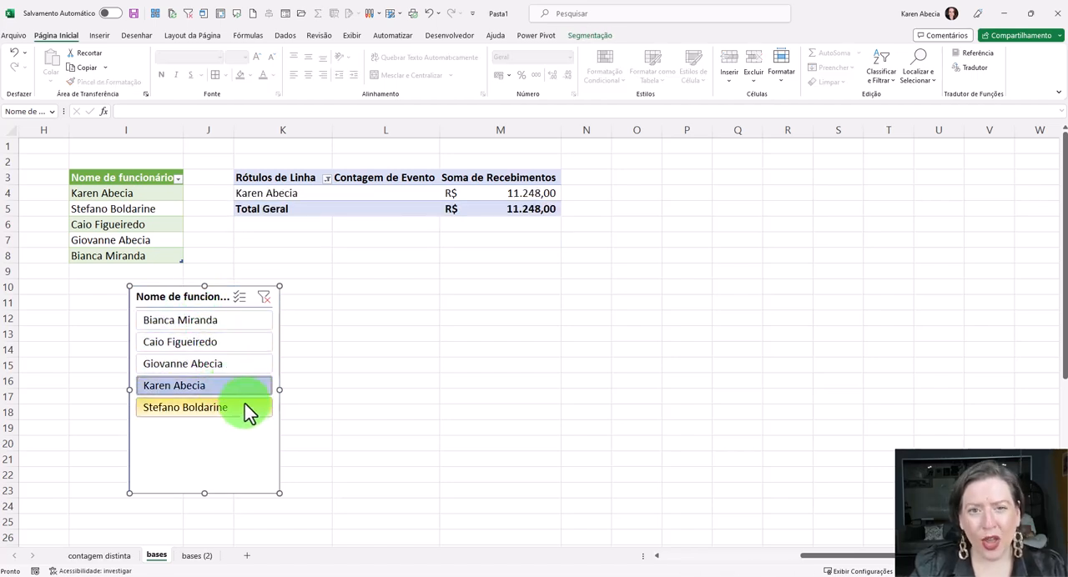
pyautogui.click(245, 407)
pyautogui.click(233, 386)
pyautogui.click(231, 365)
pyautogui.click(222, 343)
pyautogui.click(217, 320)
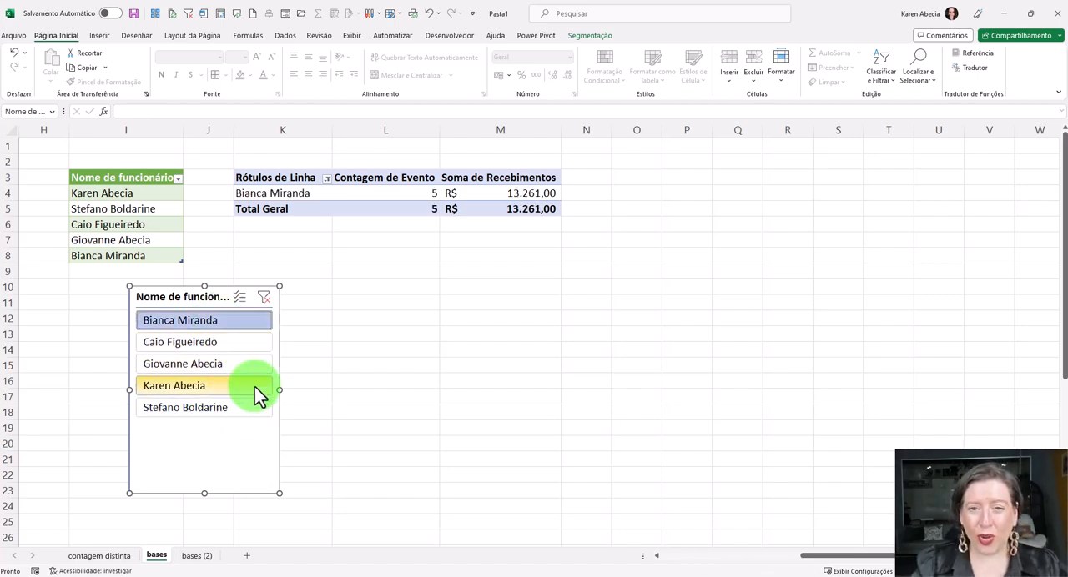